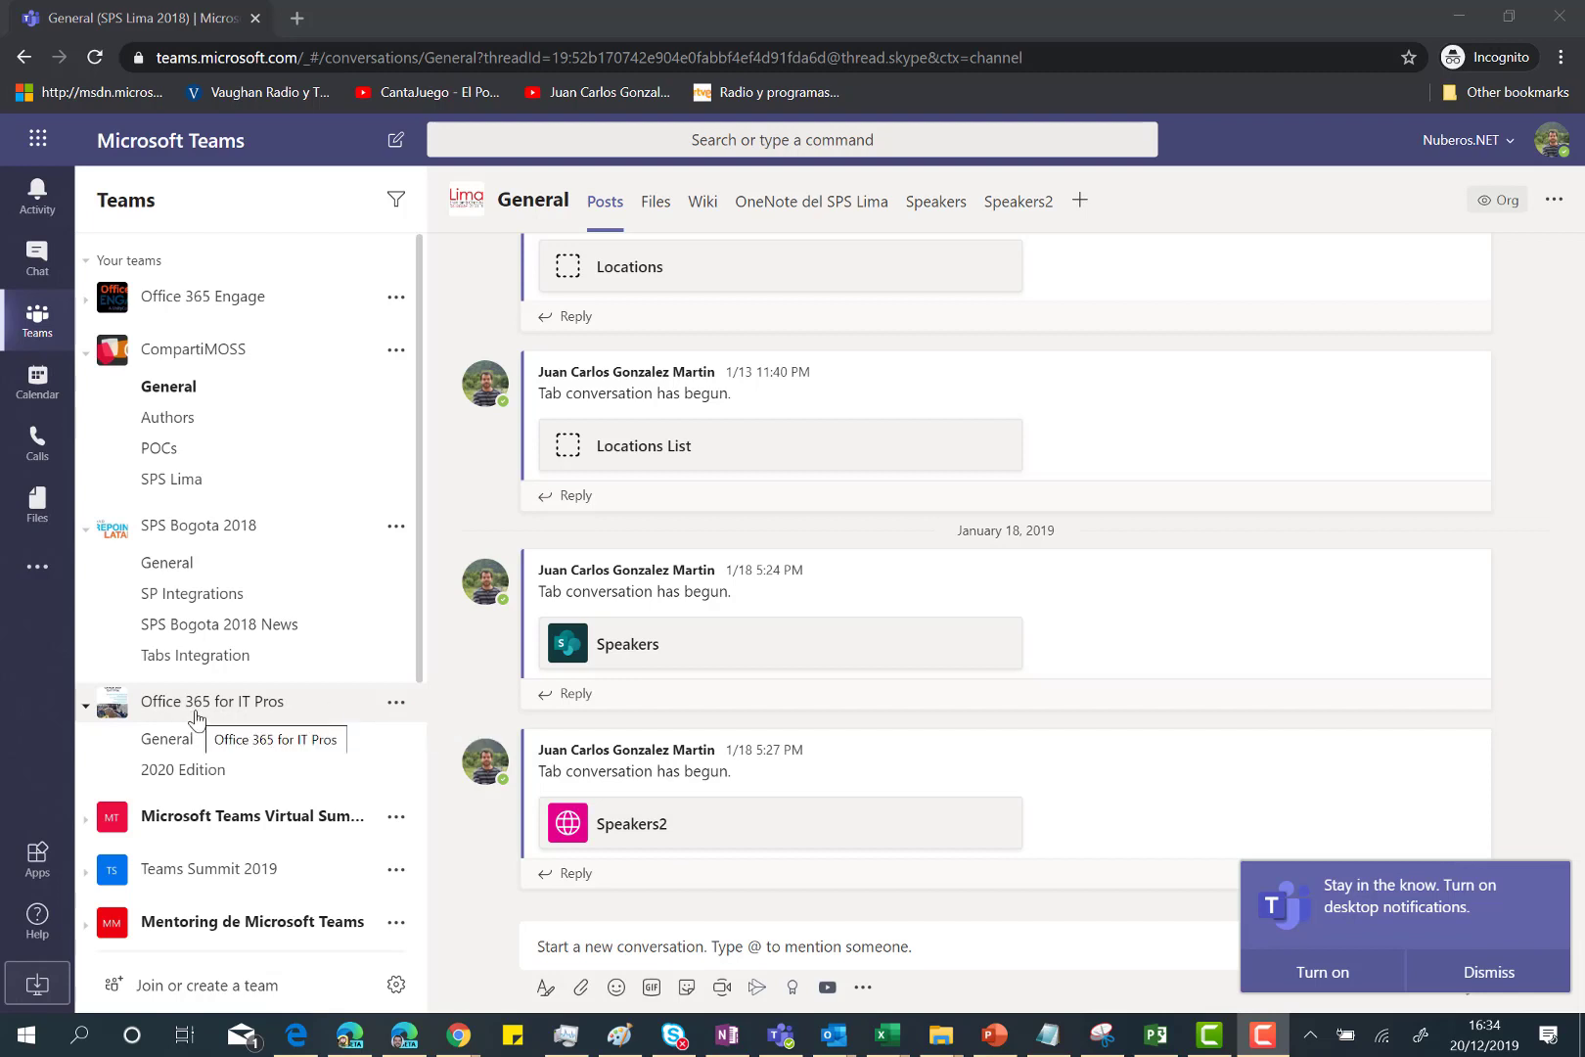
# Start a new channel in the Office 365 for IT Pros team and name it "2020 New Book".
pyautogui.click(395, 704)
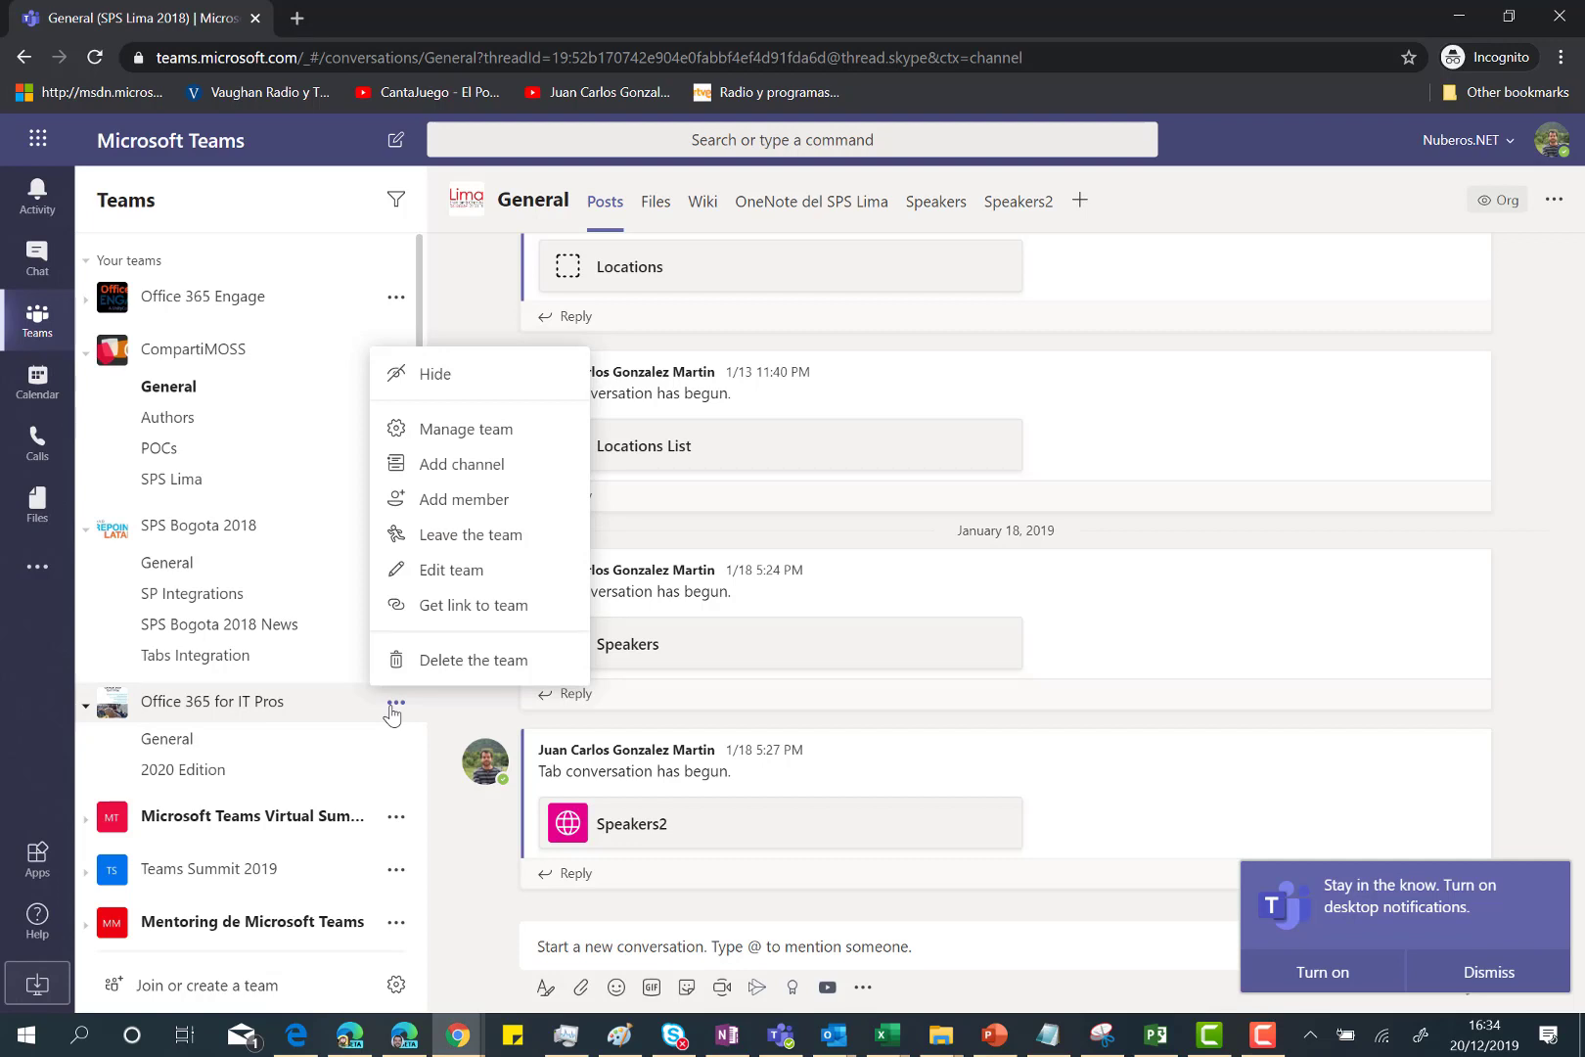
pyautogui.click(482, 475)
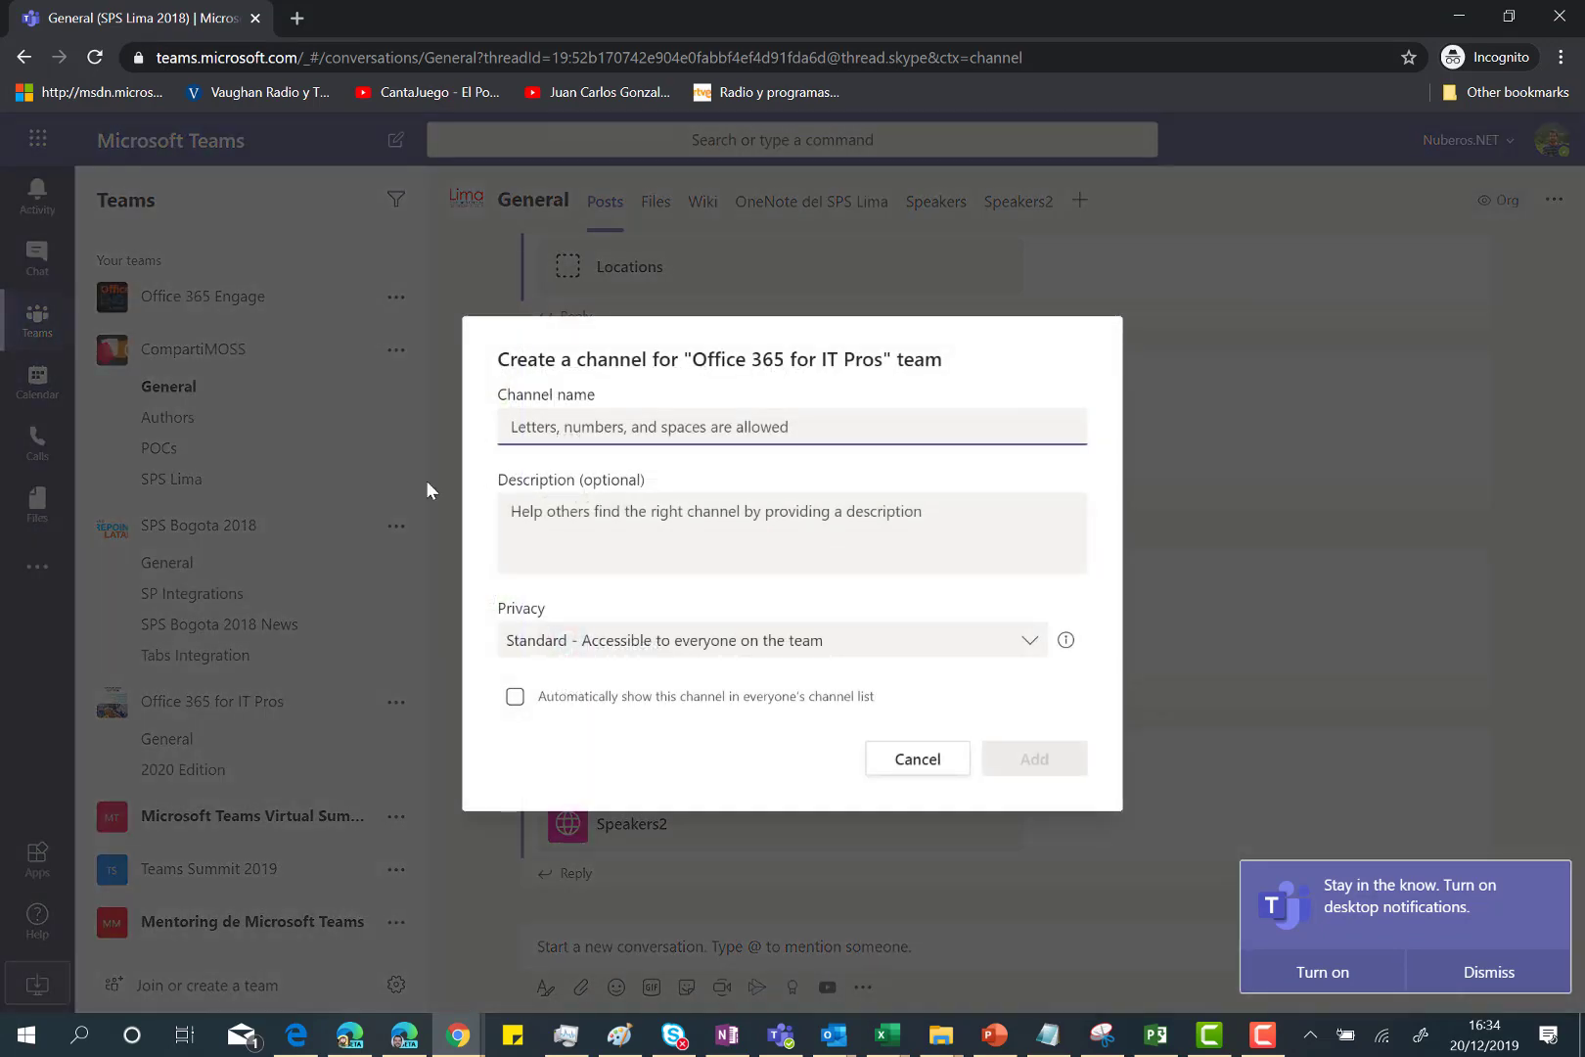
pyautogui.write('20')
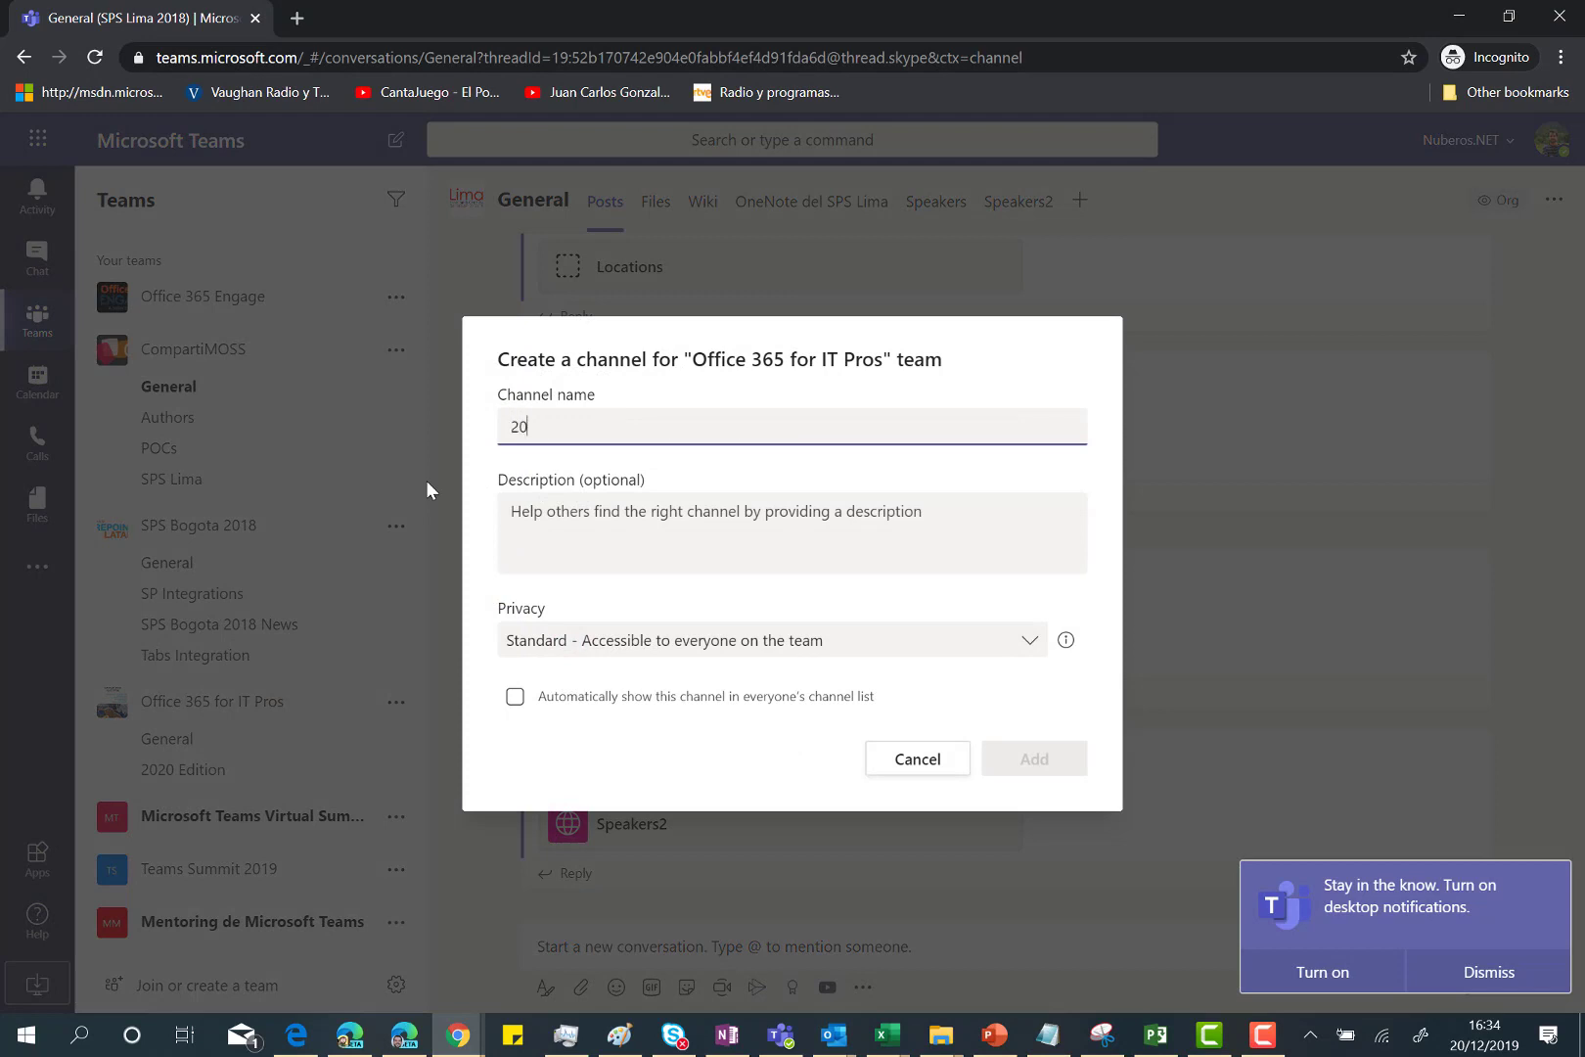
pyautogui.write('20 New')
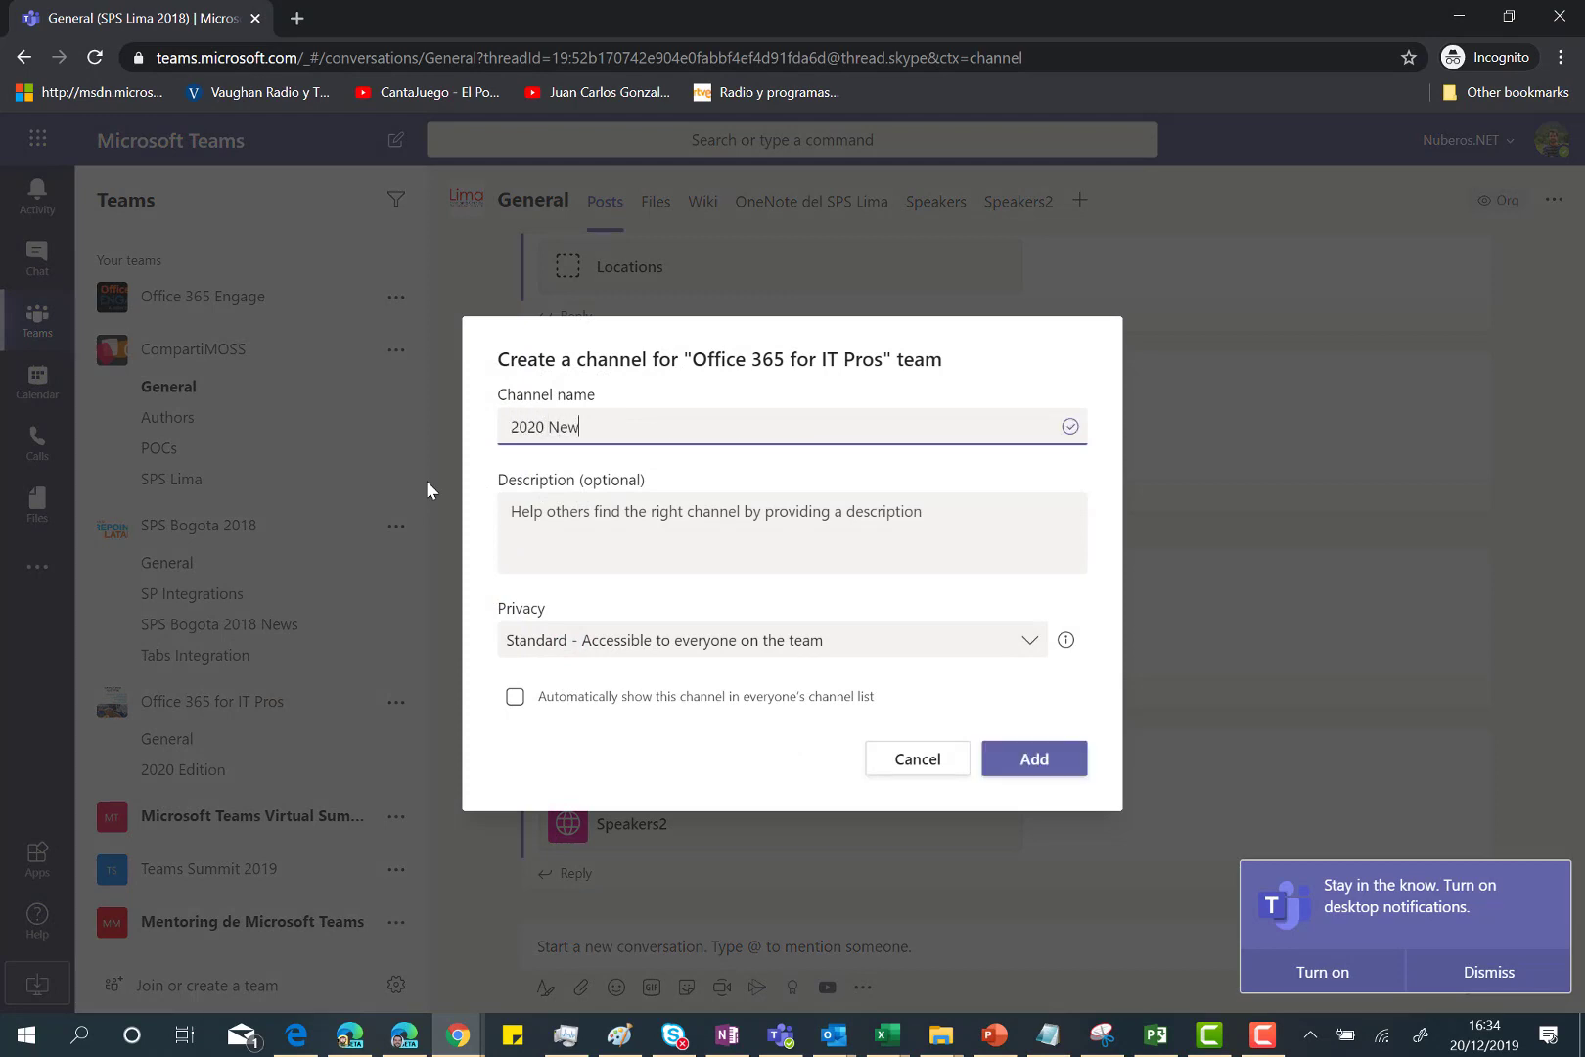
pyautogui.write(' Book')
# Set the new channel's privacy to Private and create it, skipping the addition of members.
pyautogui.click(553, 643)
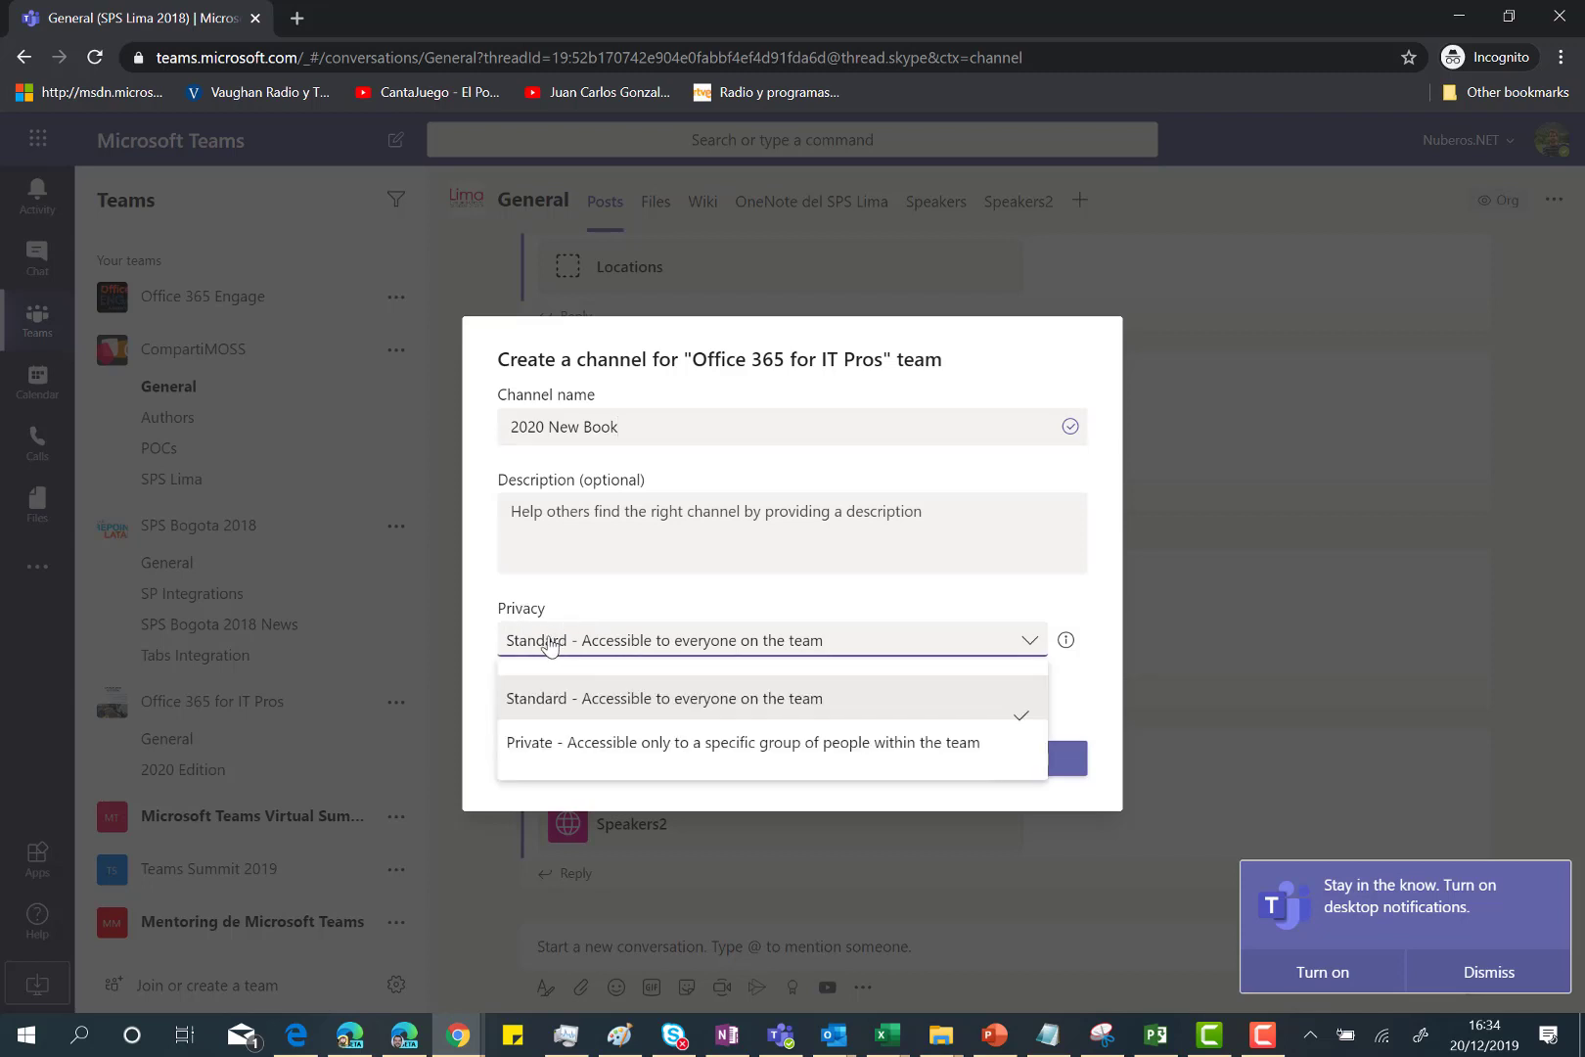
pyautogui.click(528, 744)
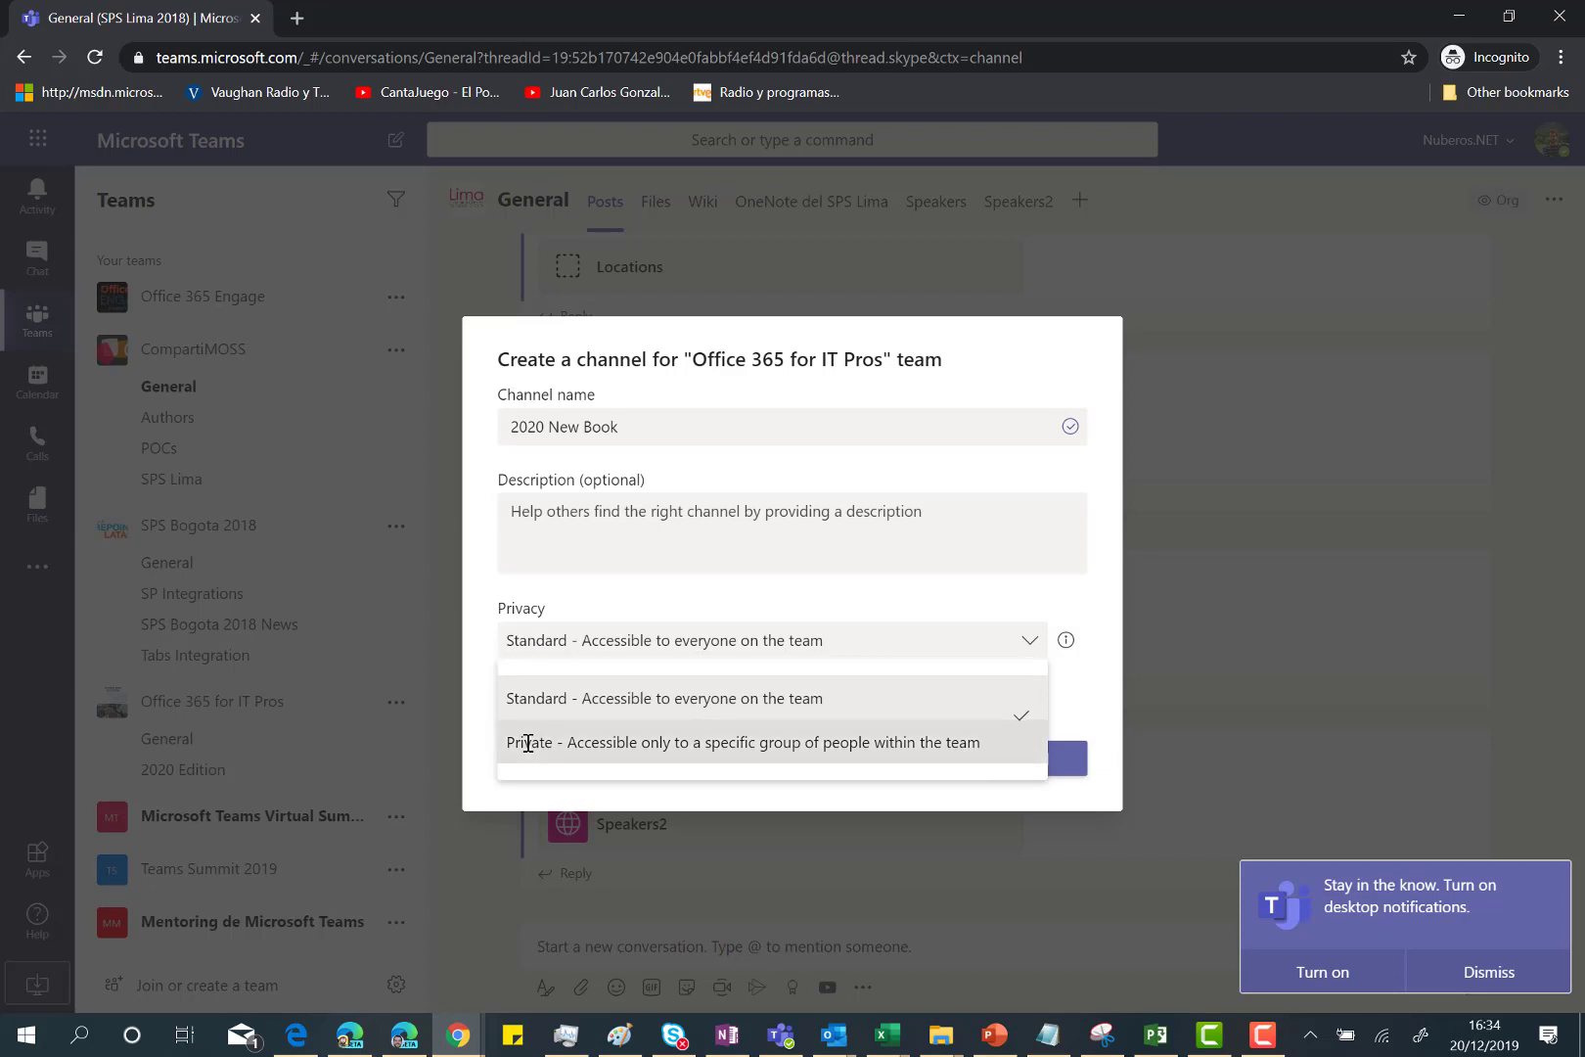
pyautogui.click(527, 742)
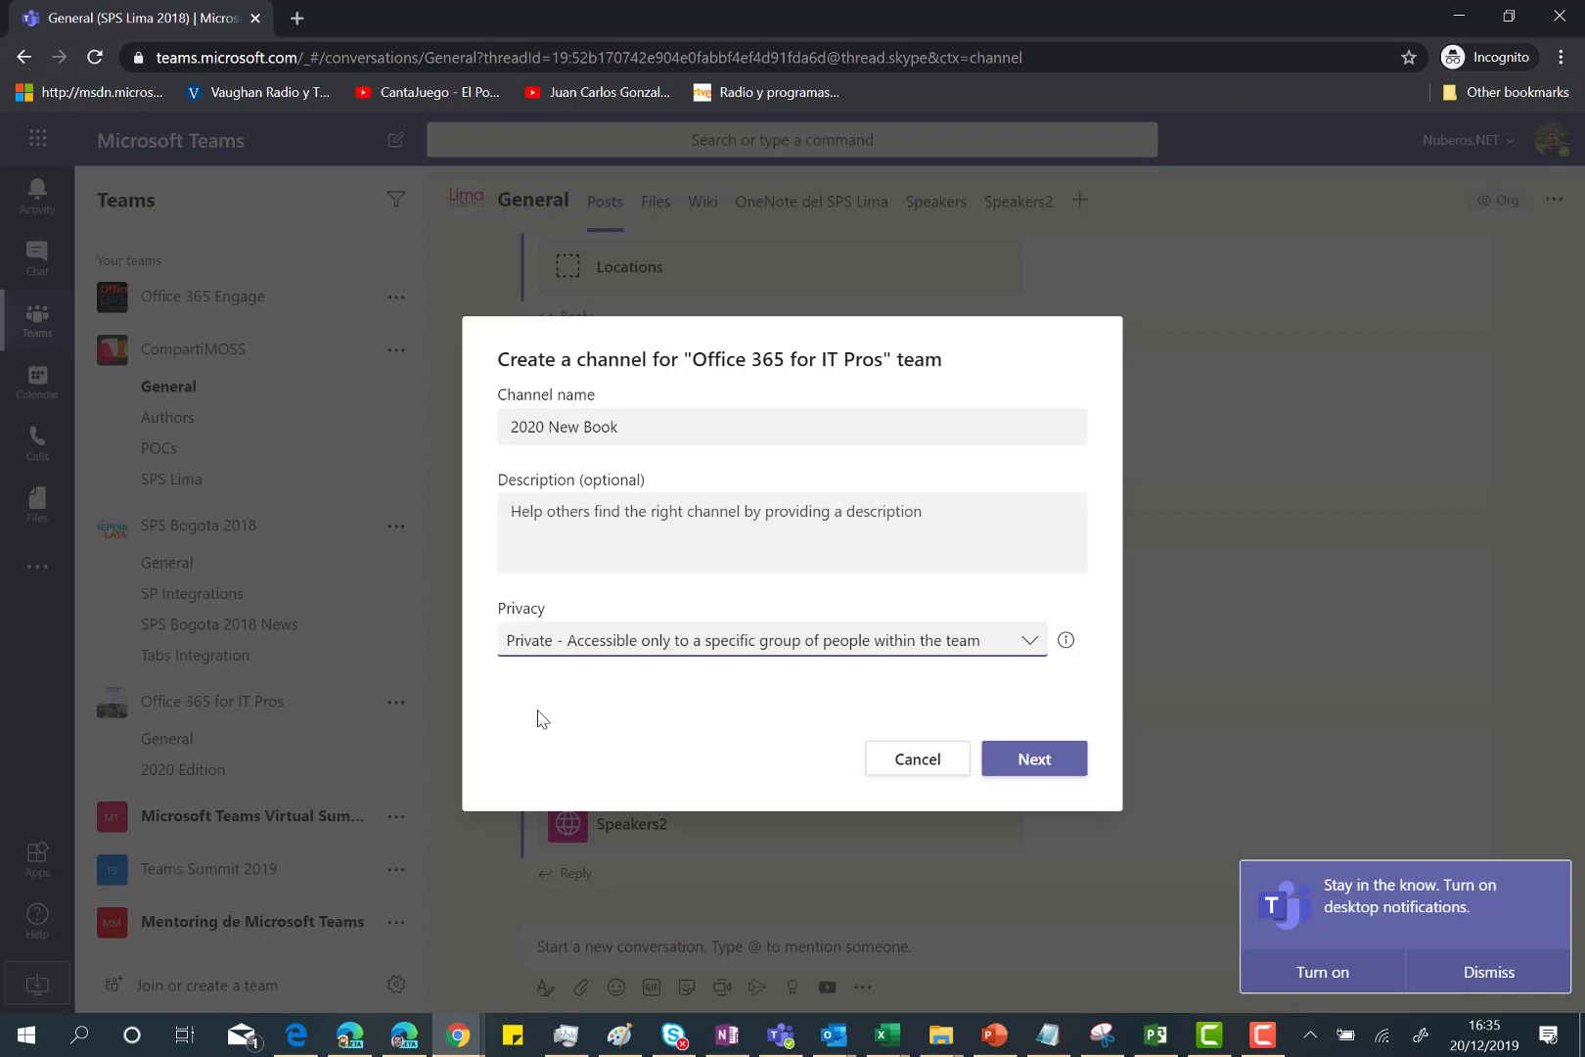
pyautogui.click(1043, 759)
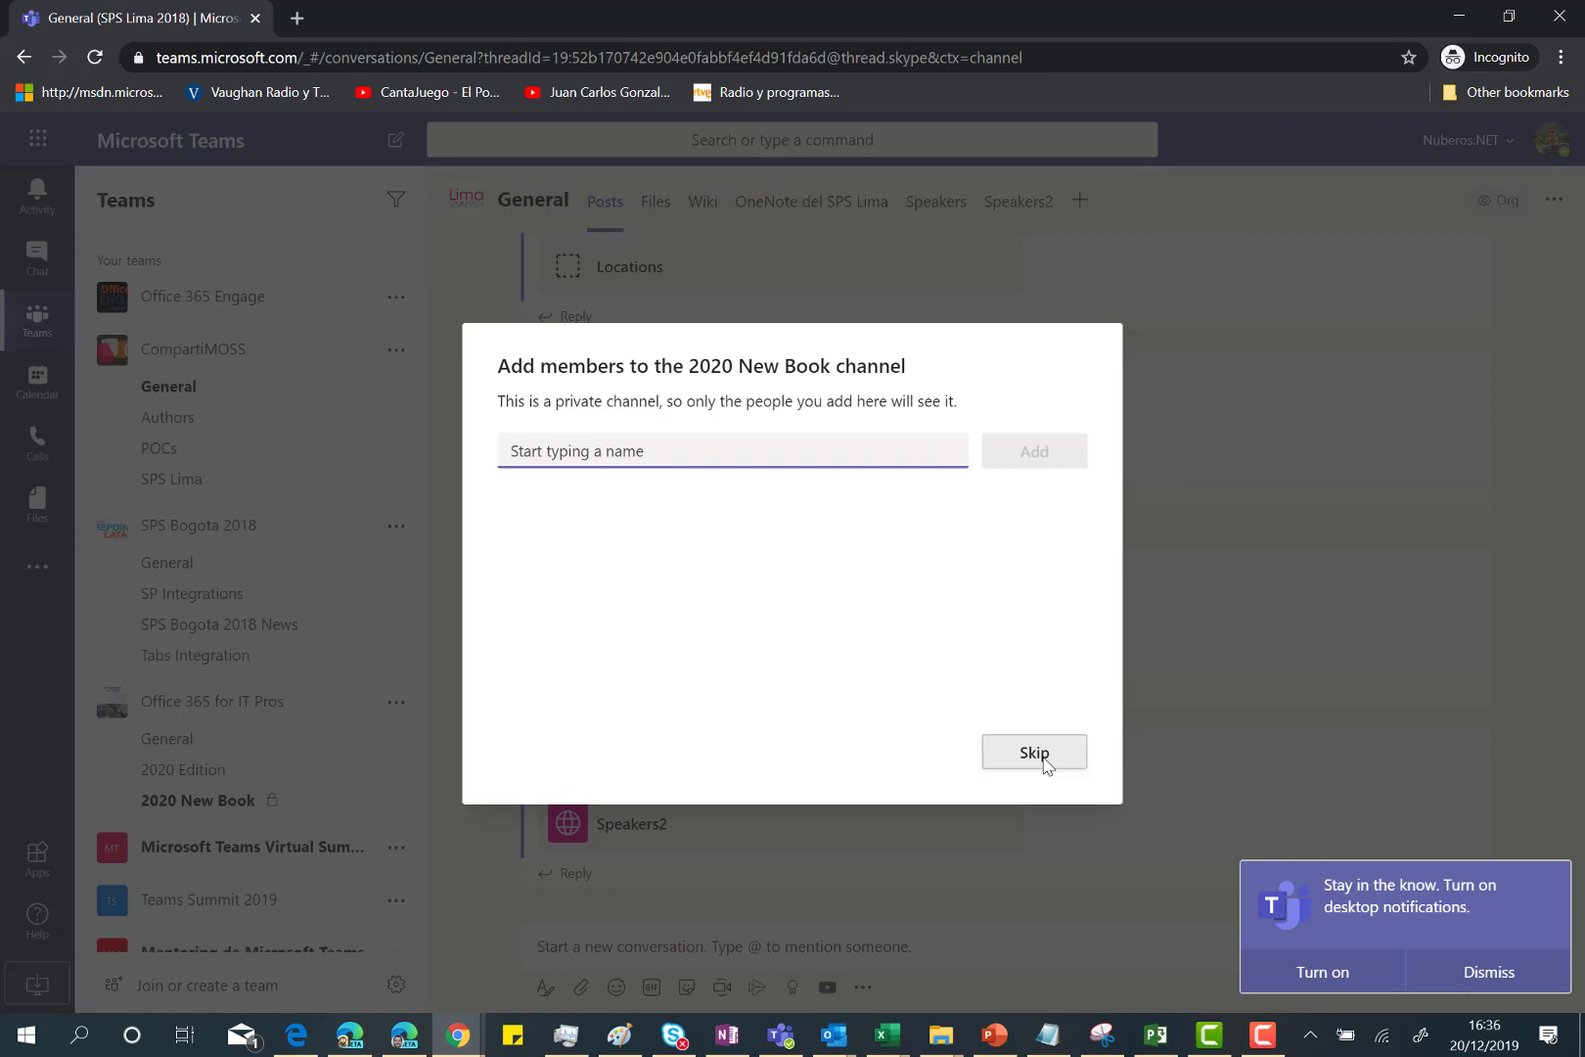
pyautogui.click(1044, 763)
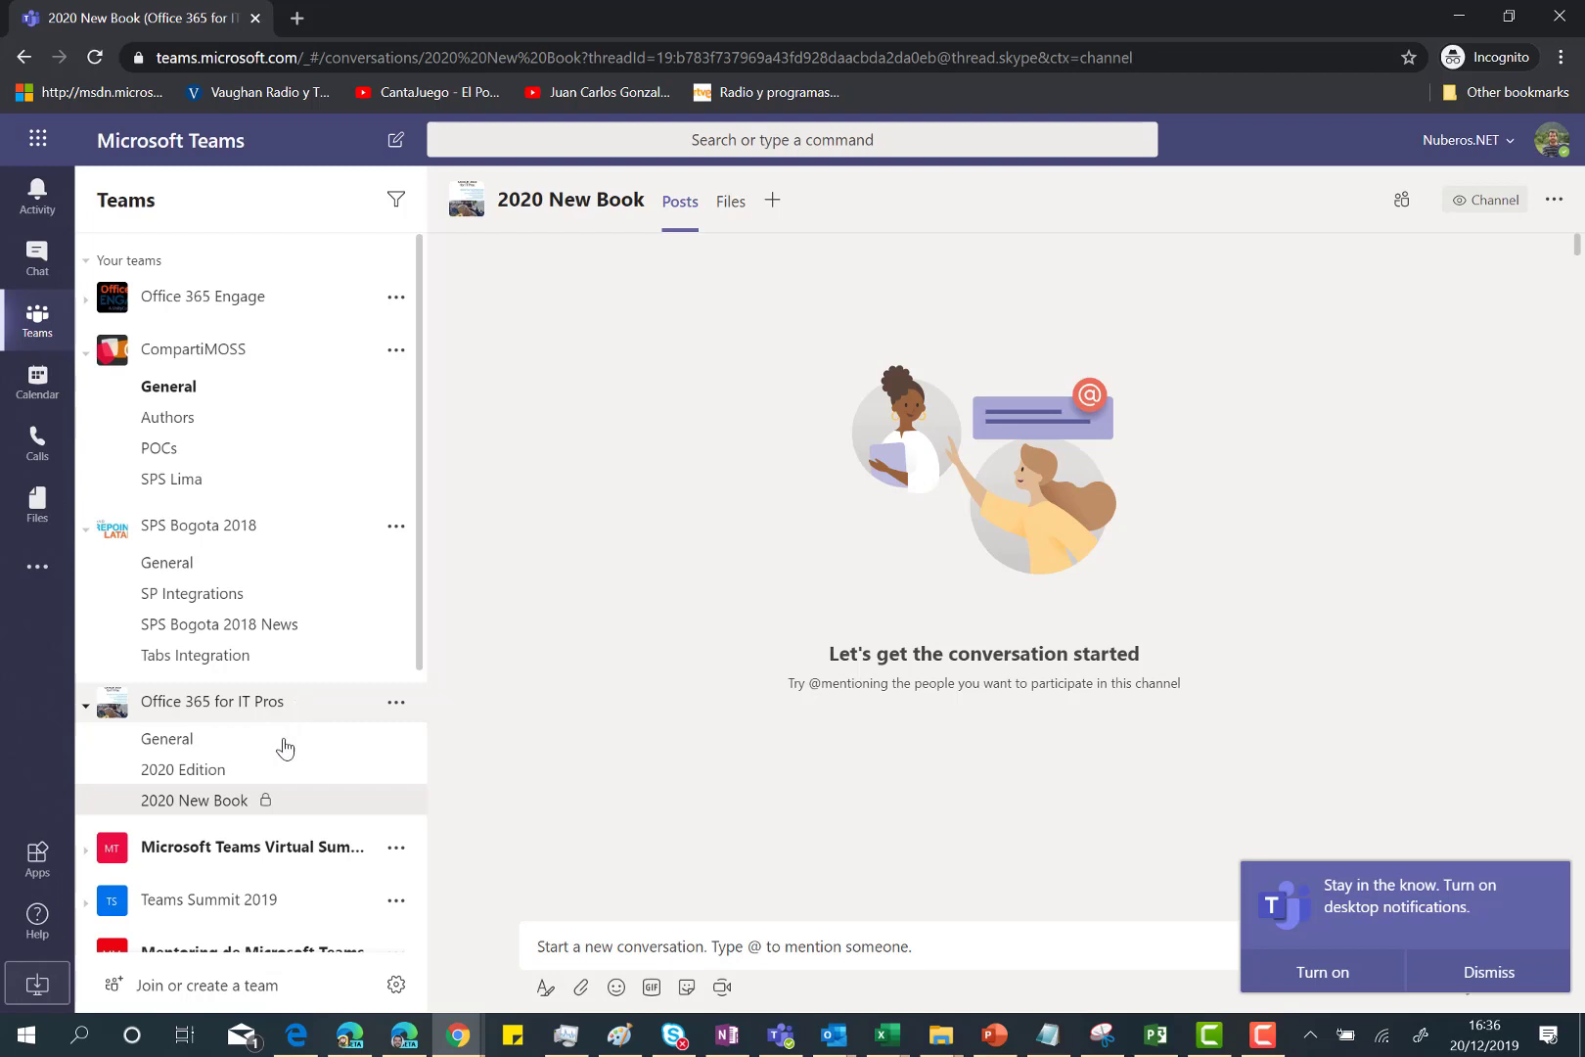
pyautogui.click(396, 704)
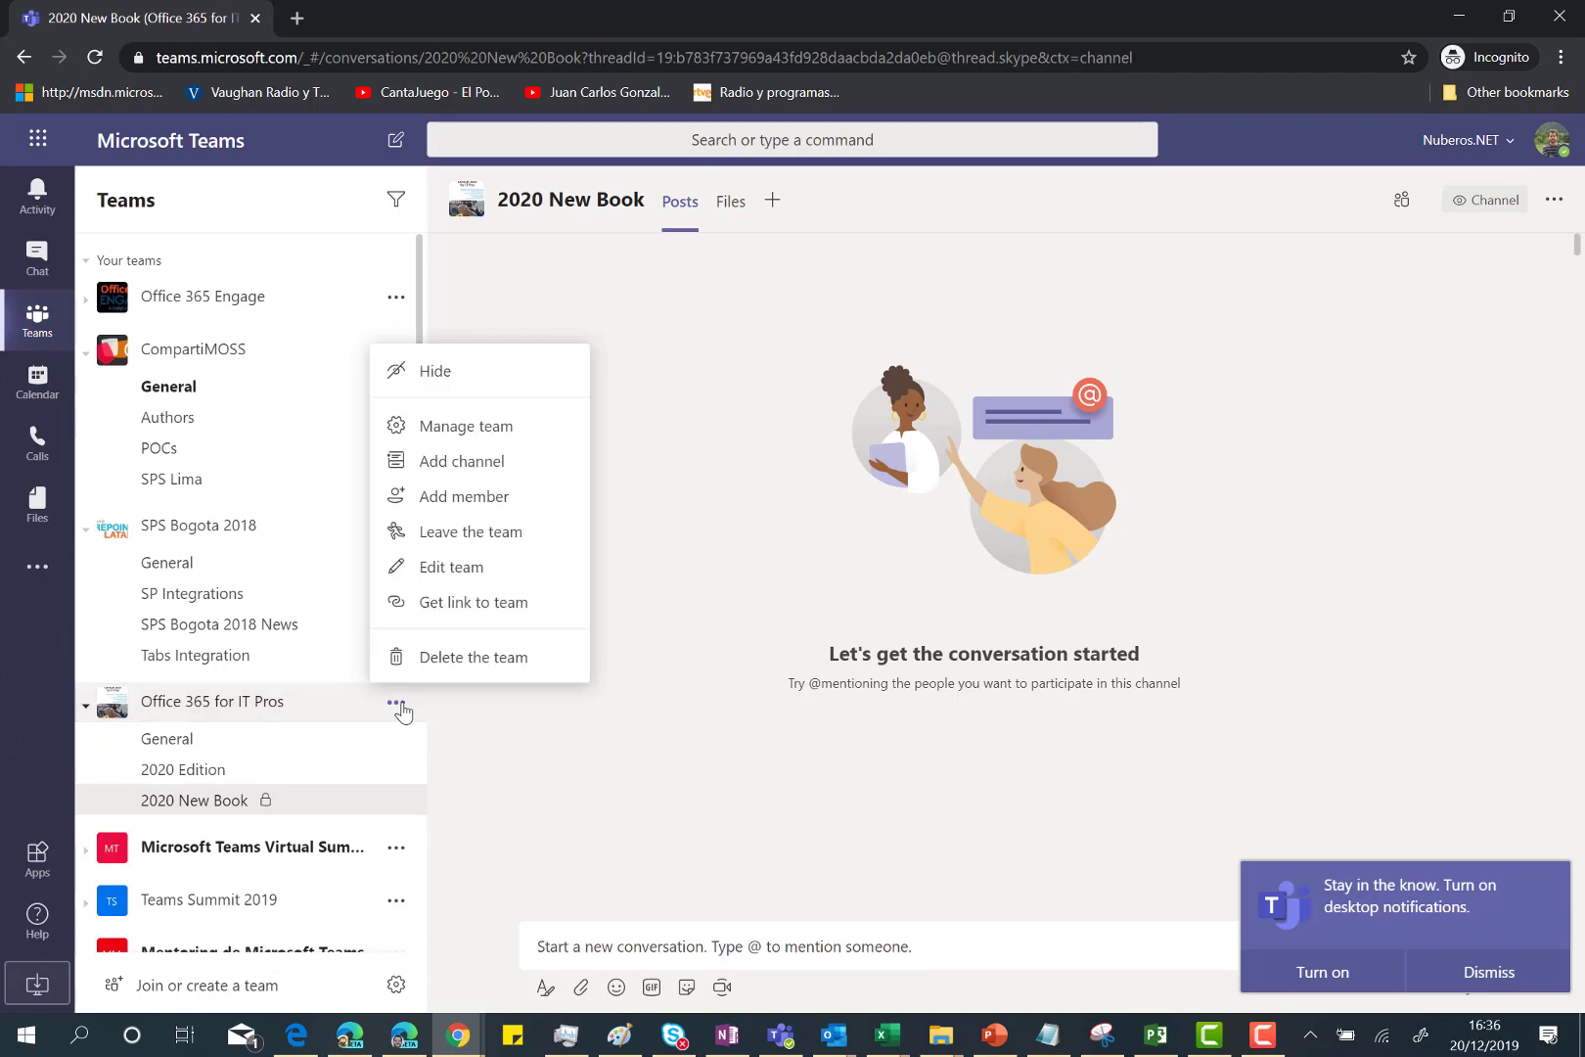
pyautogui.click(473, 461)
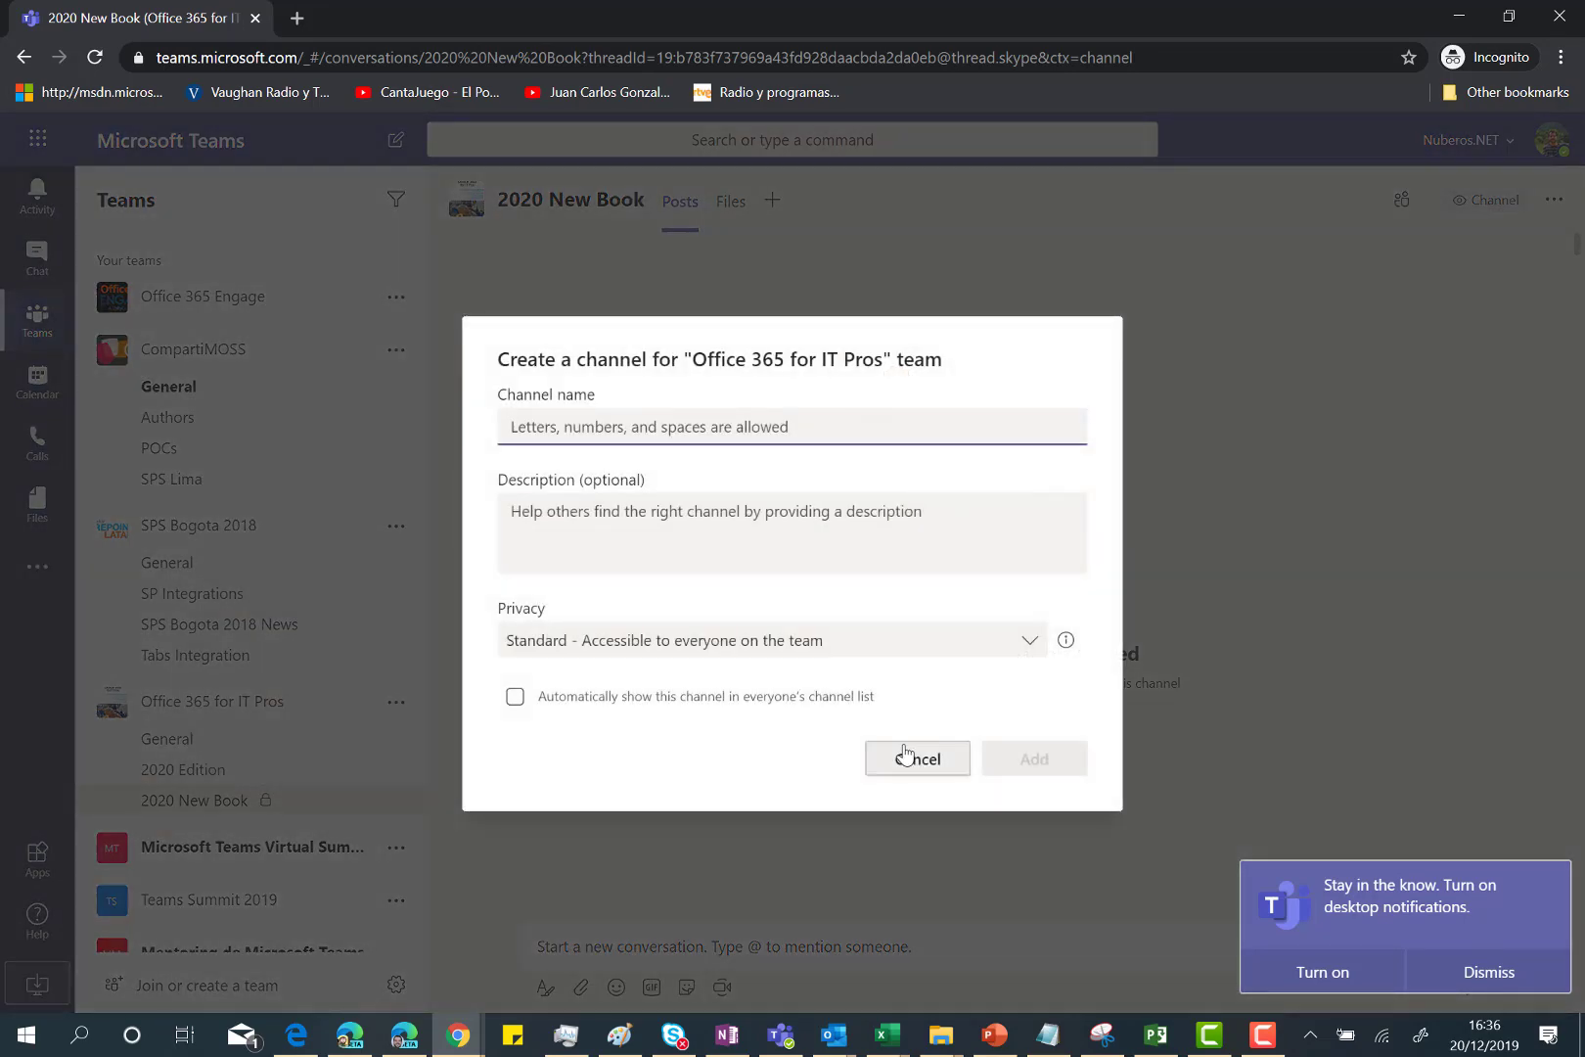
pyautogui.click(915, 759)
# Open the management page of the Office 365 for IT Pros team and review its members and guests.
pyautogui.click(399, 705)
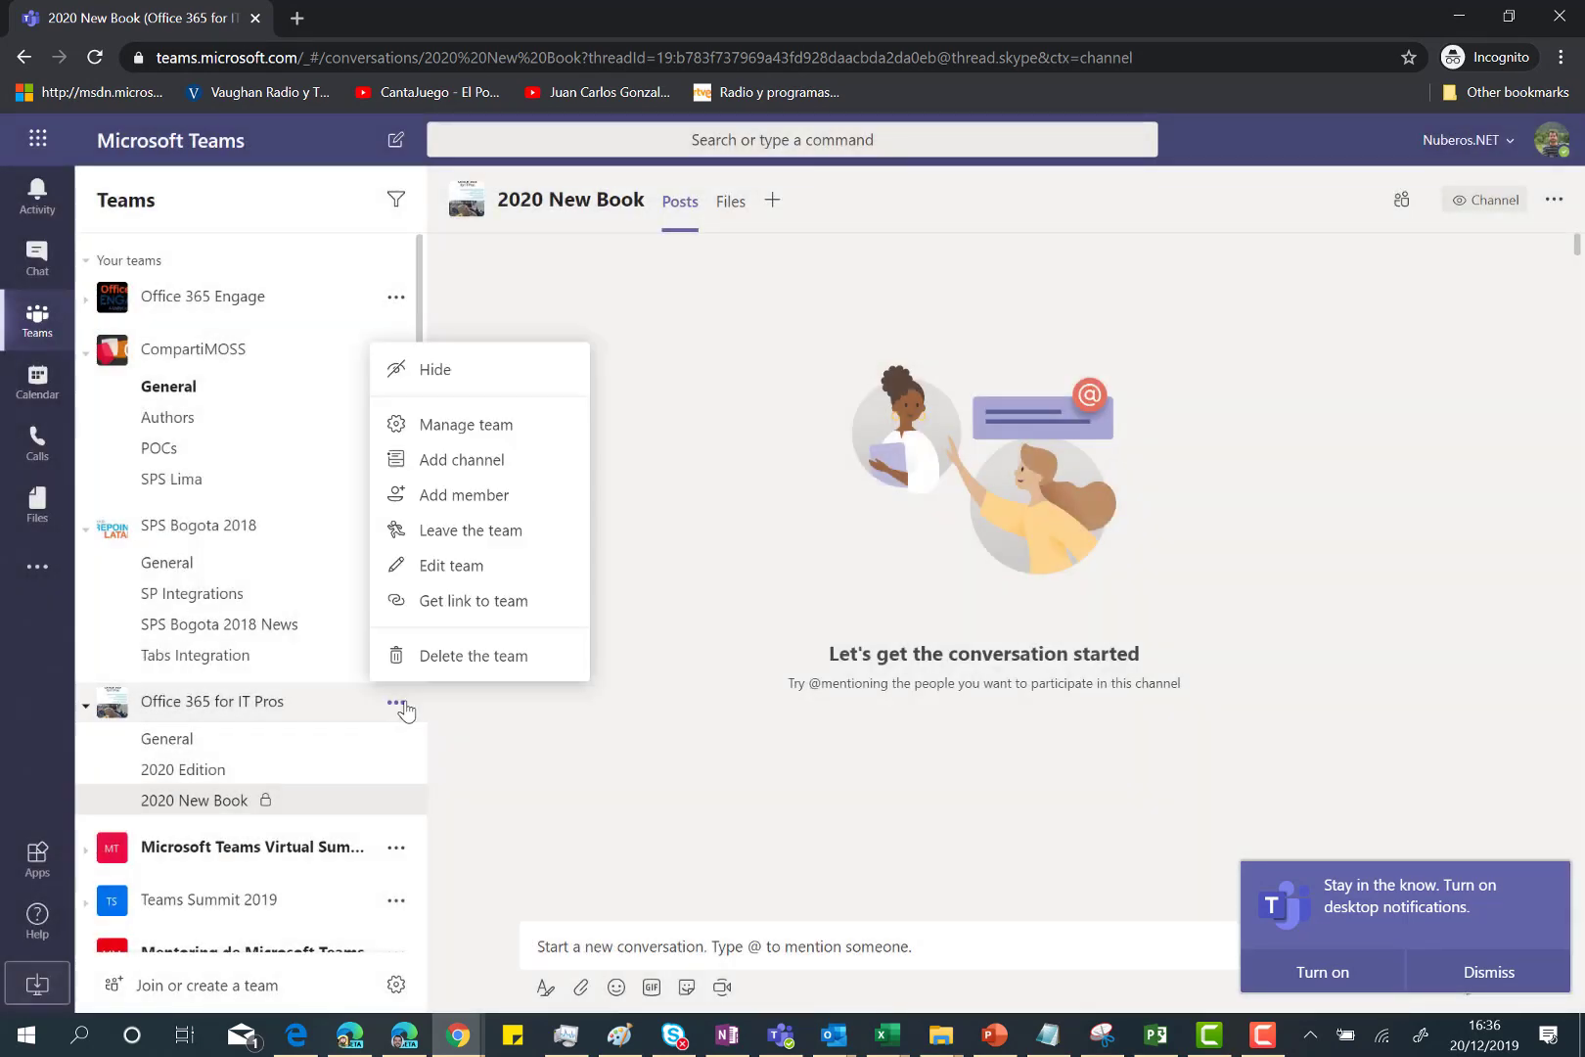
pyautogui.click(506, 425)
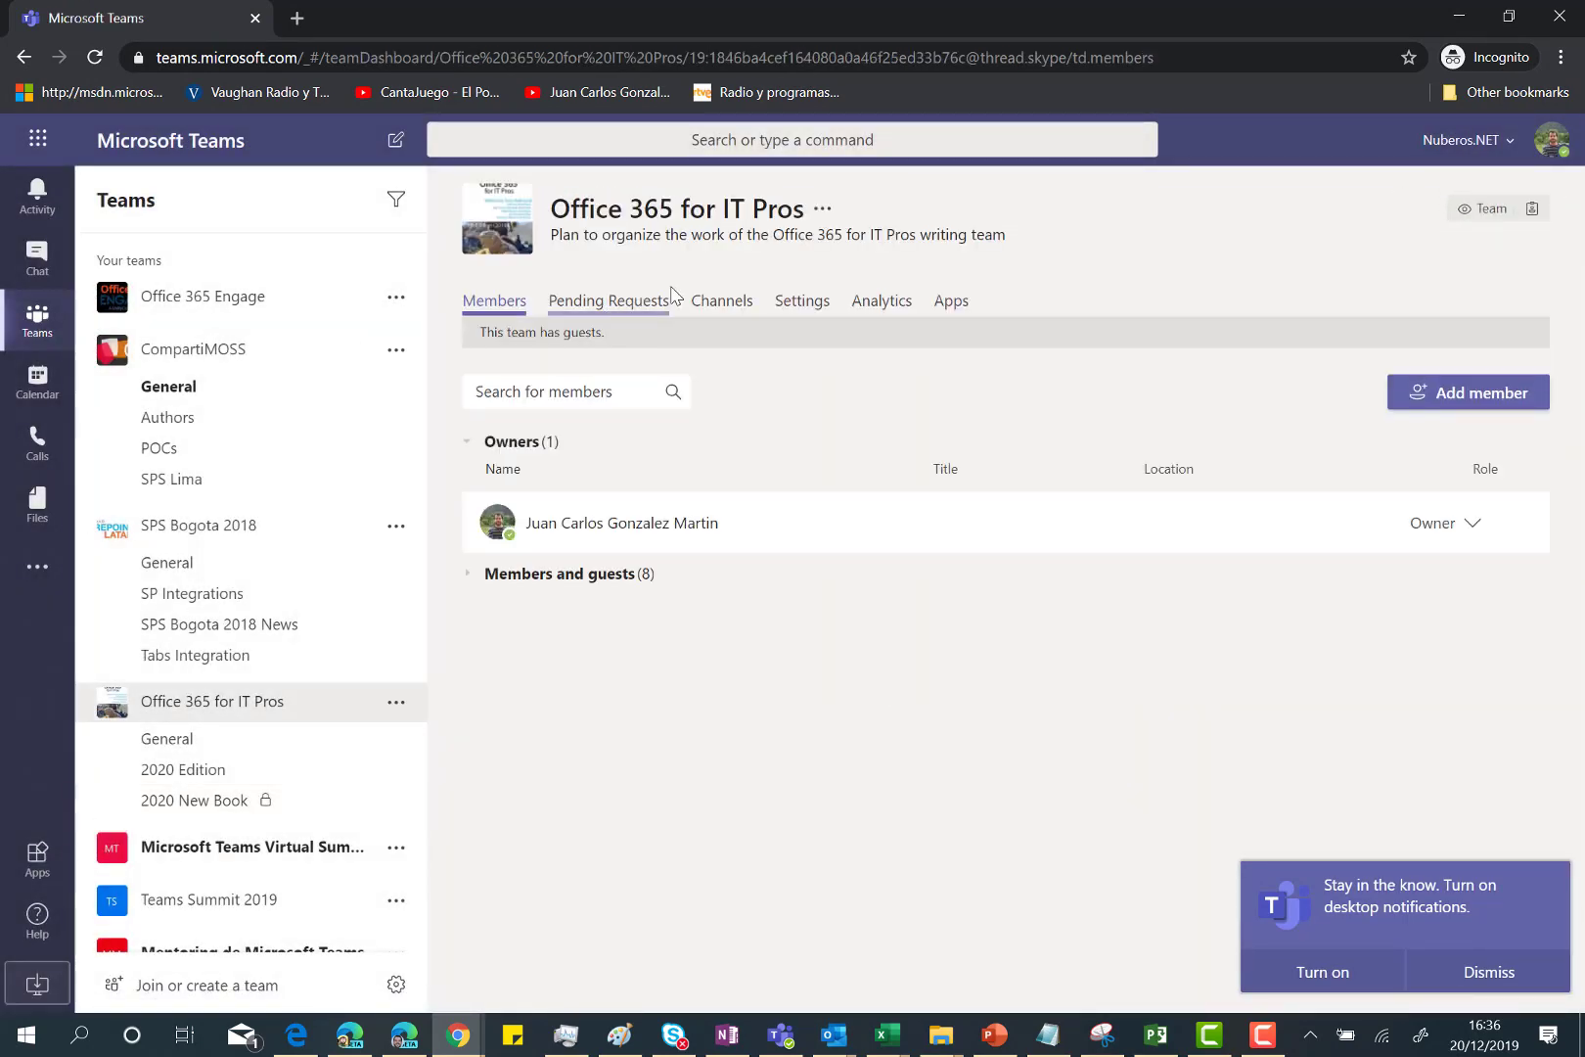
pyautogui.click(472, 576)
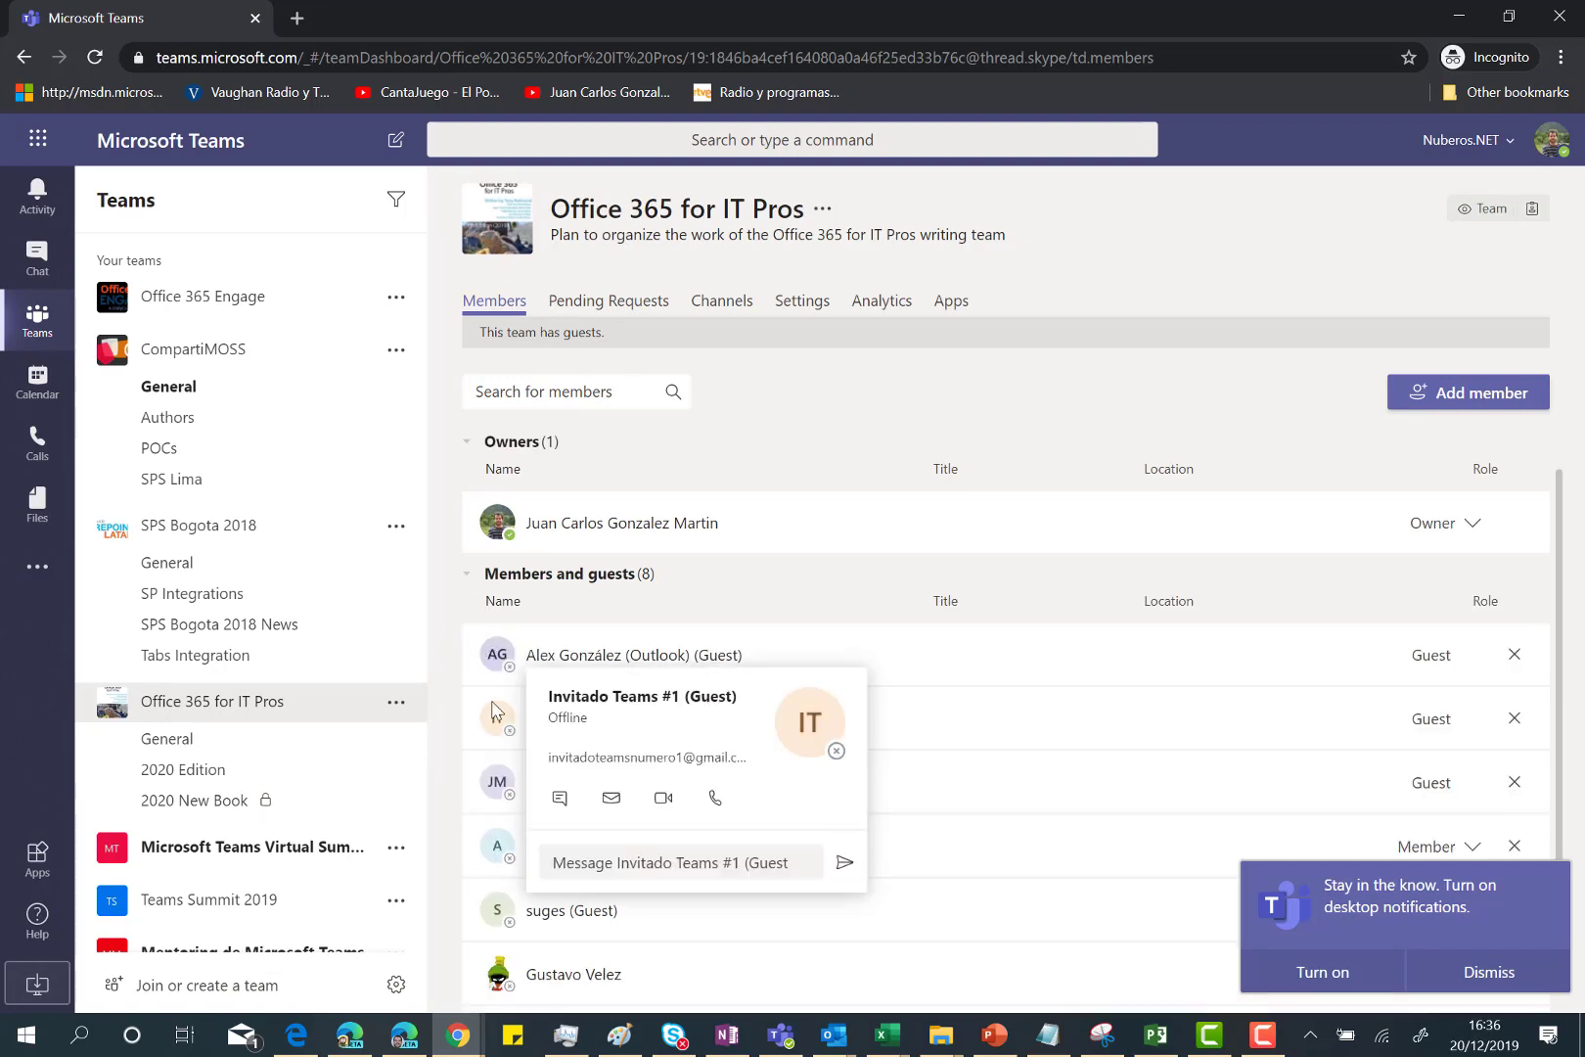
pyautogui.scroll(-2, 802, 602)
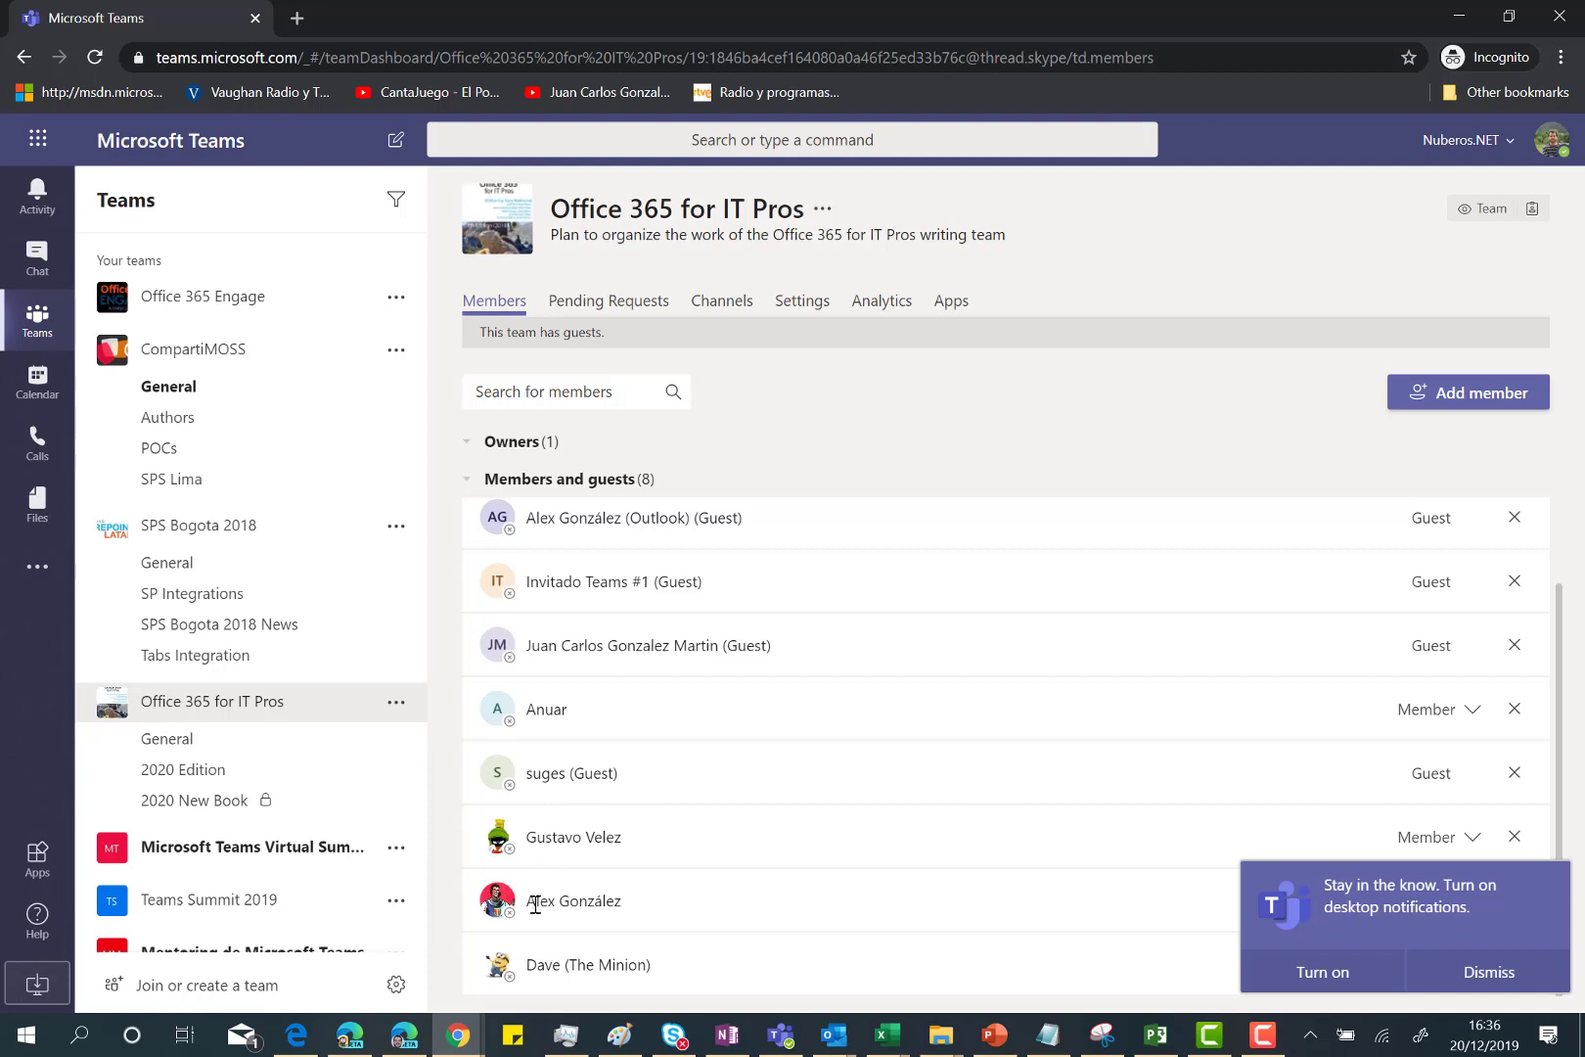
pyautogui.moveTo(533, 904)
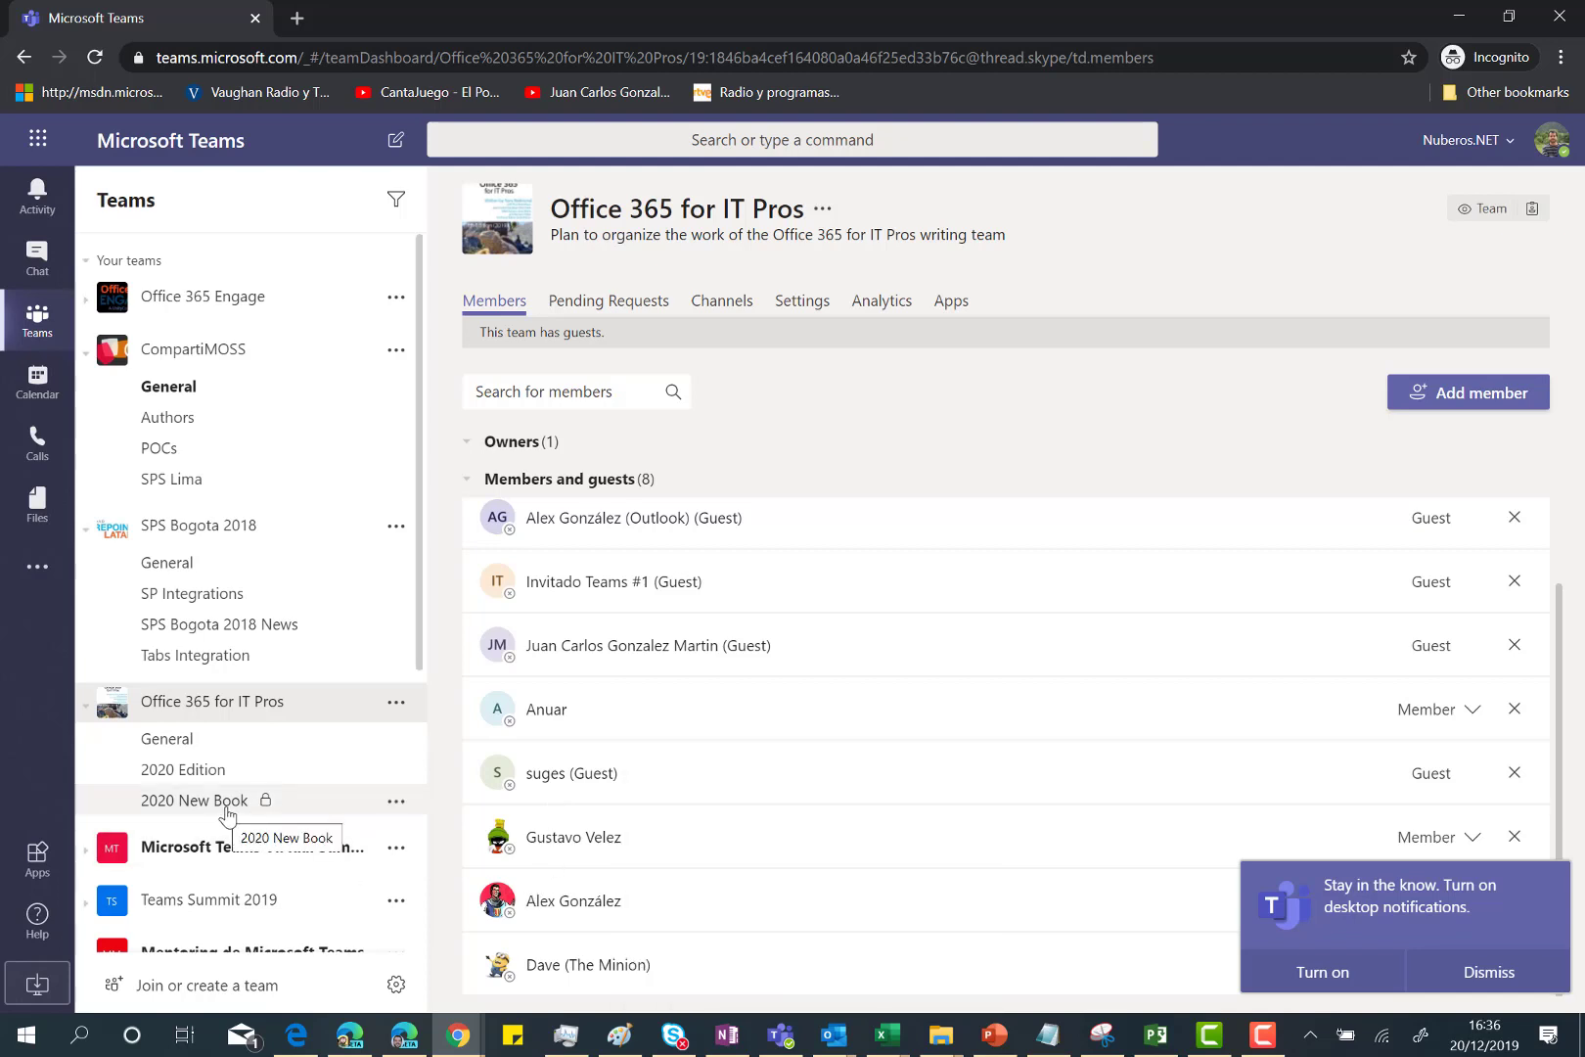
# Compare the options available for the private 2020 New Book channel with those of the standard 2020 Edition channel.
pyautogui.click(395, 804)
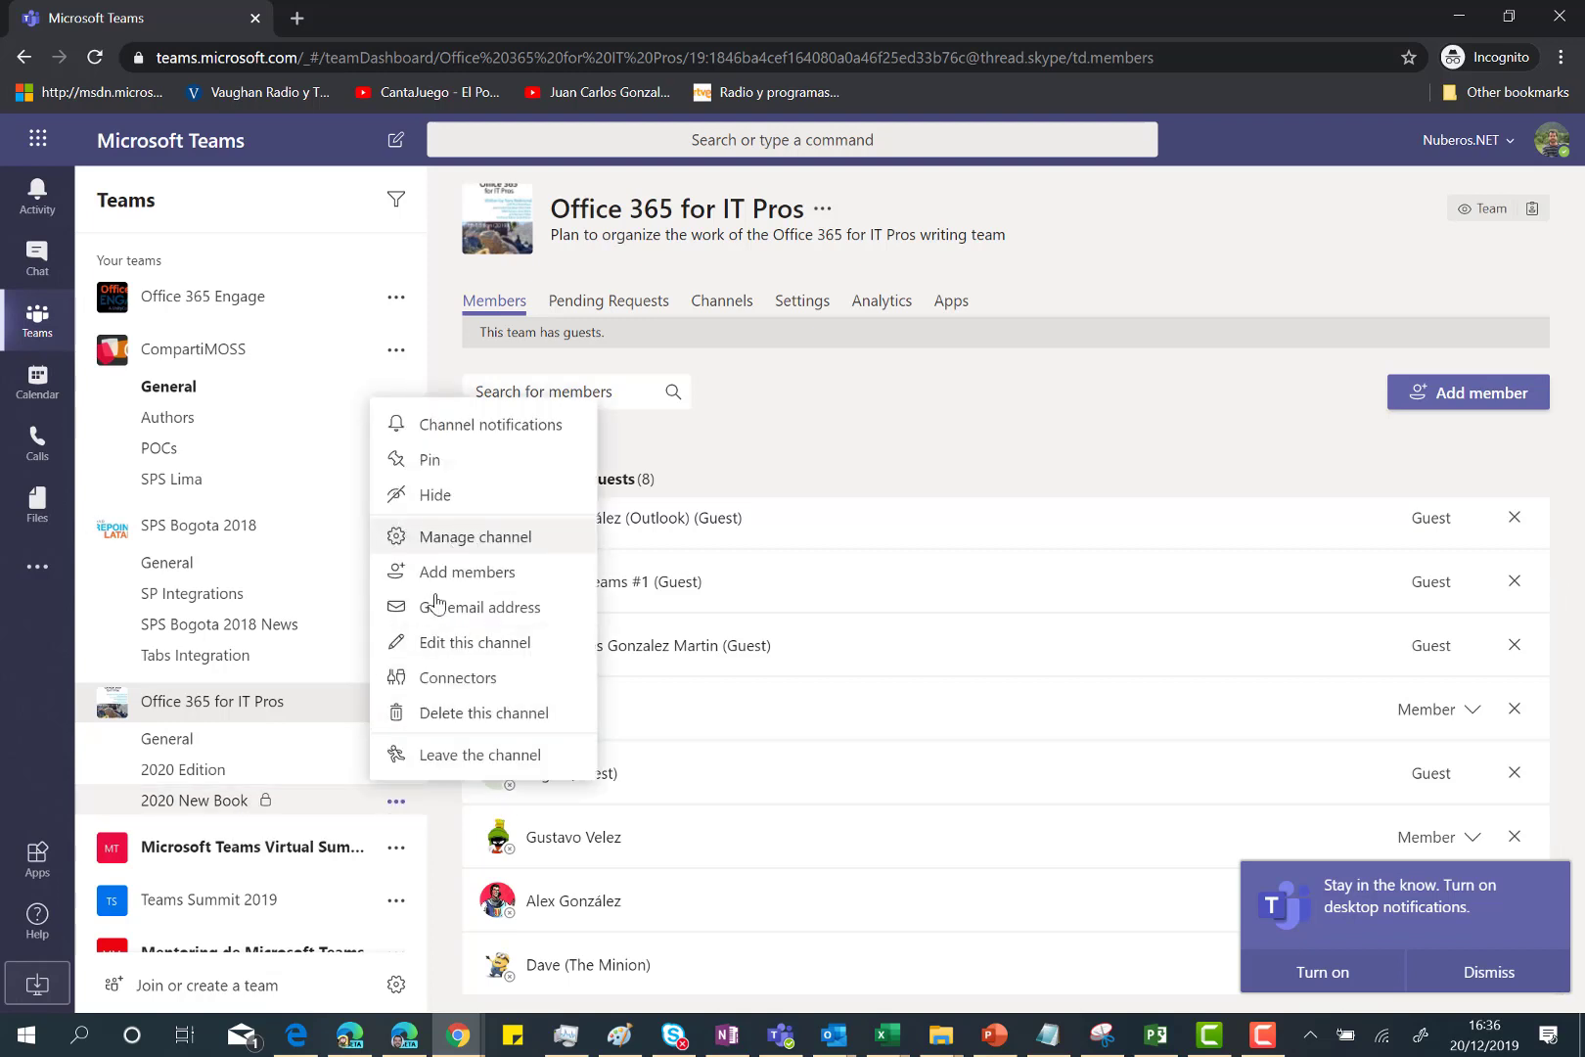
pyautogui.click(360, 777)
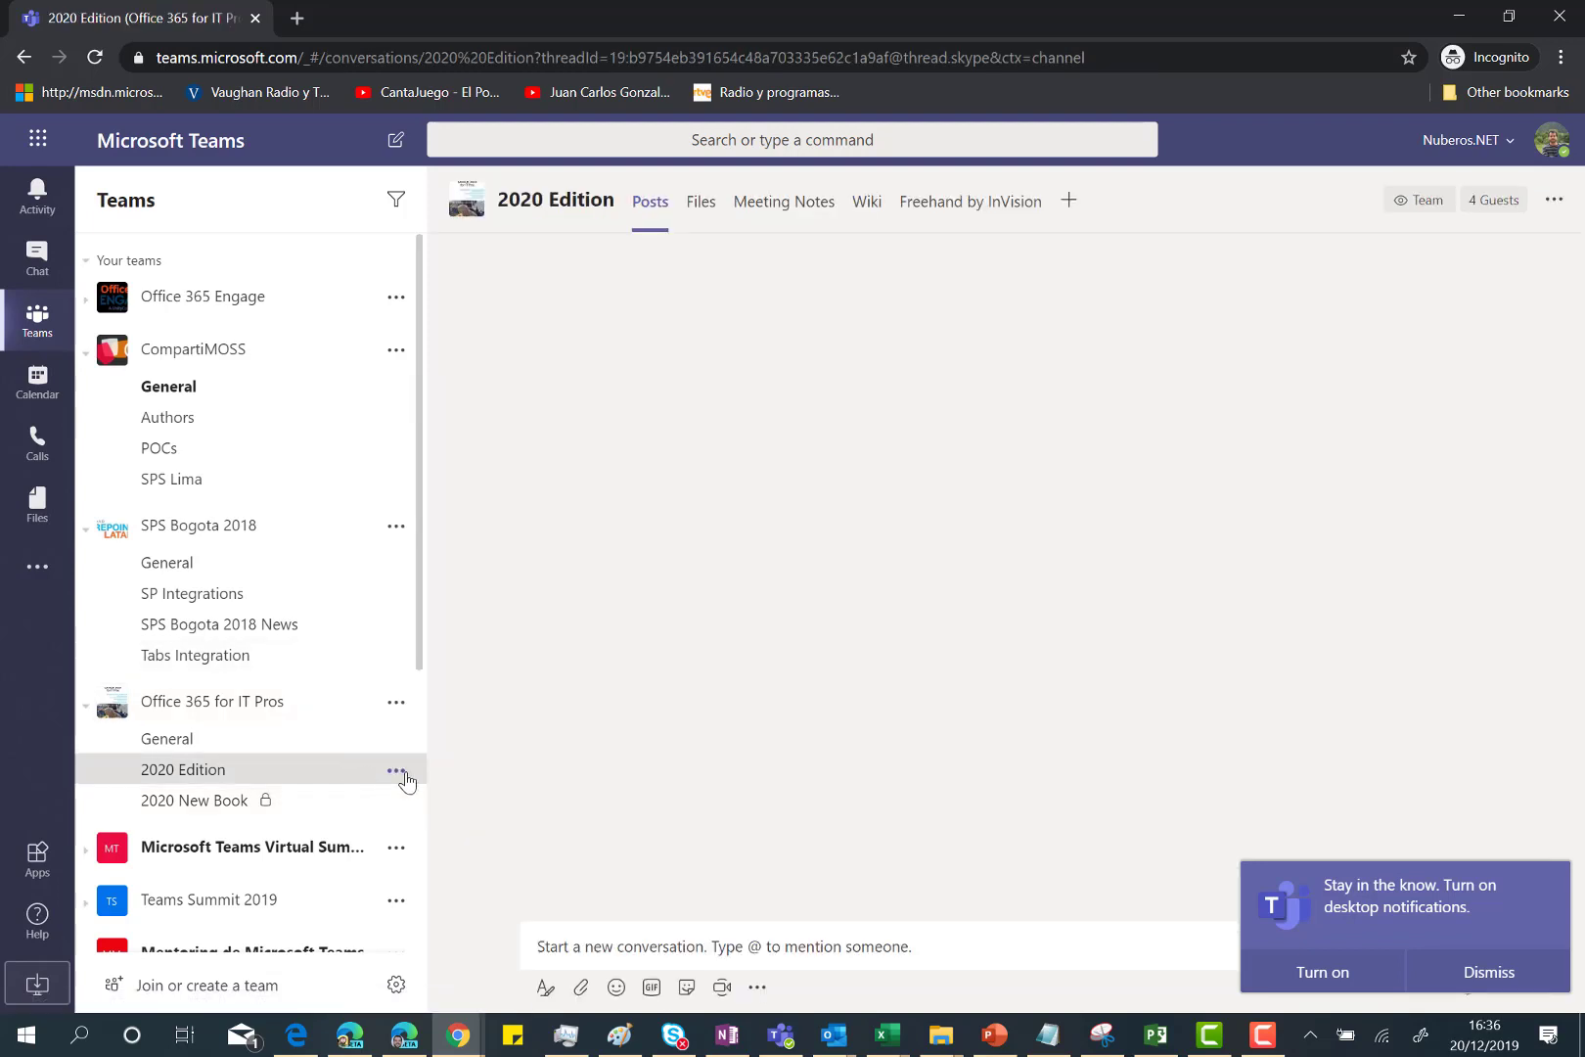
pyautogui.click(396, 770)
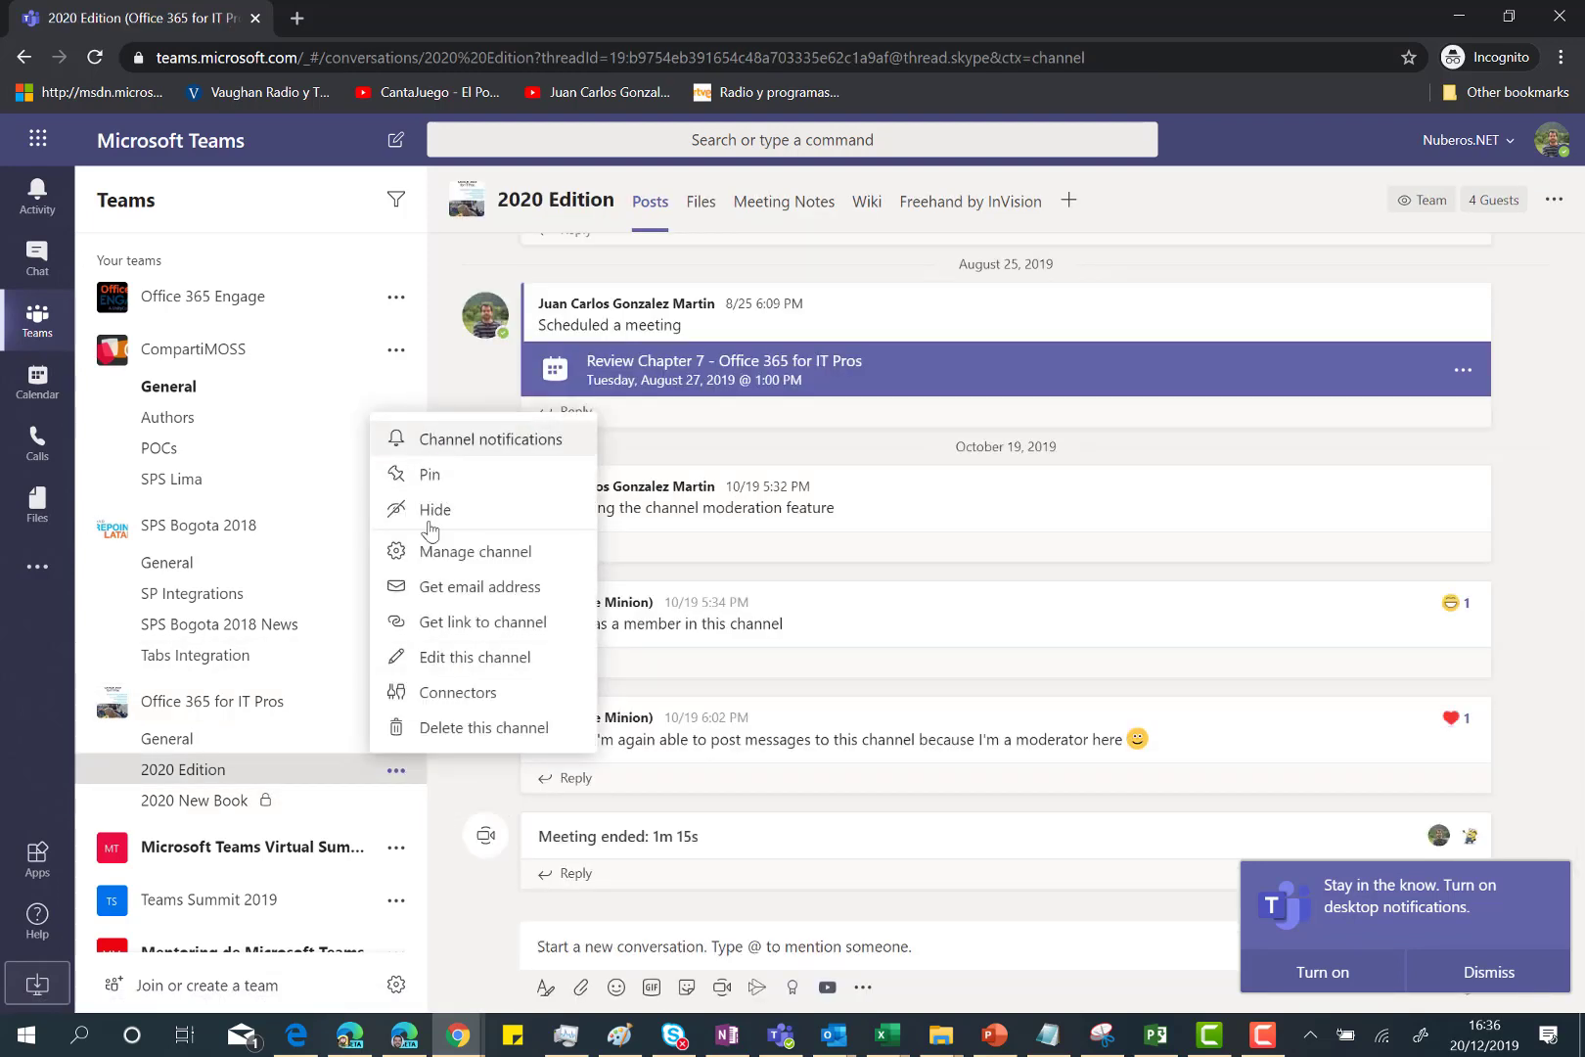
pyautogui.click(395, 803)
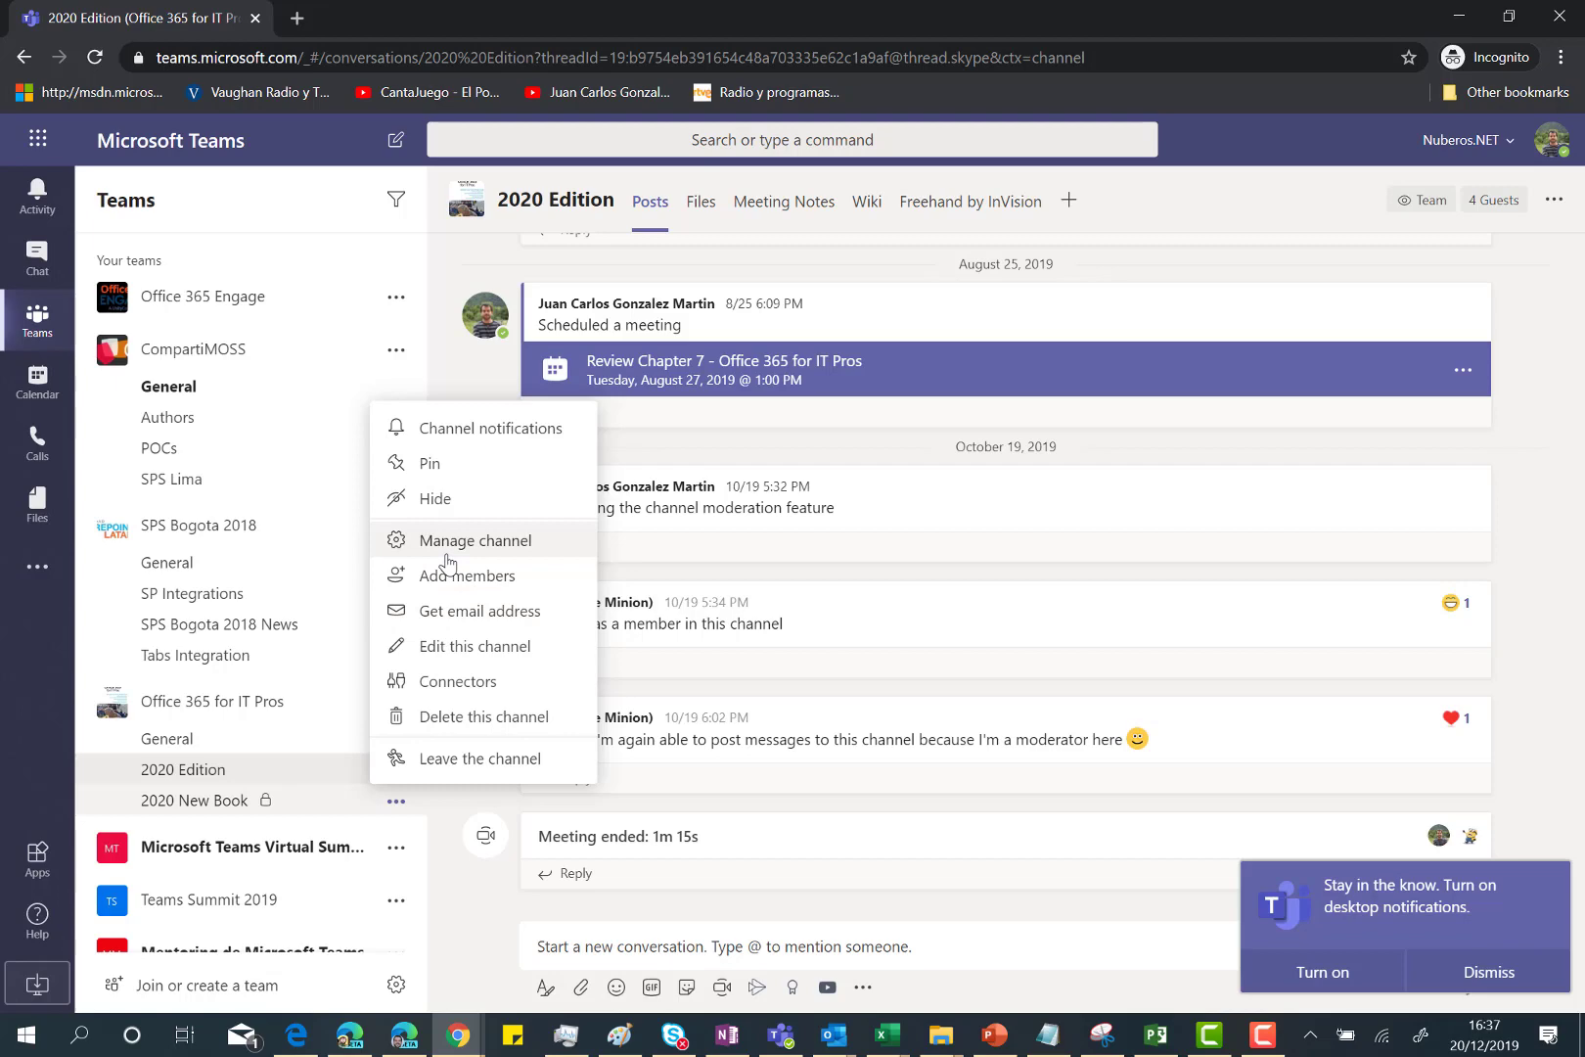
pyautogui.click(465, 648)
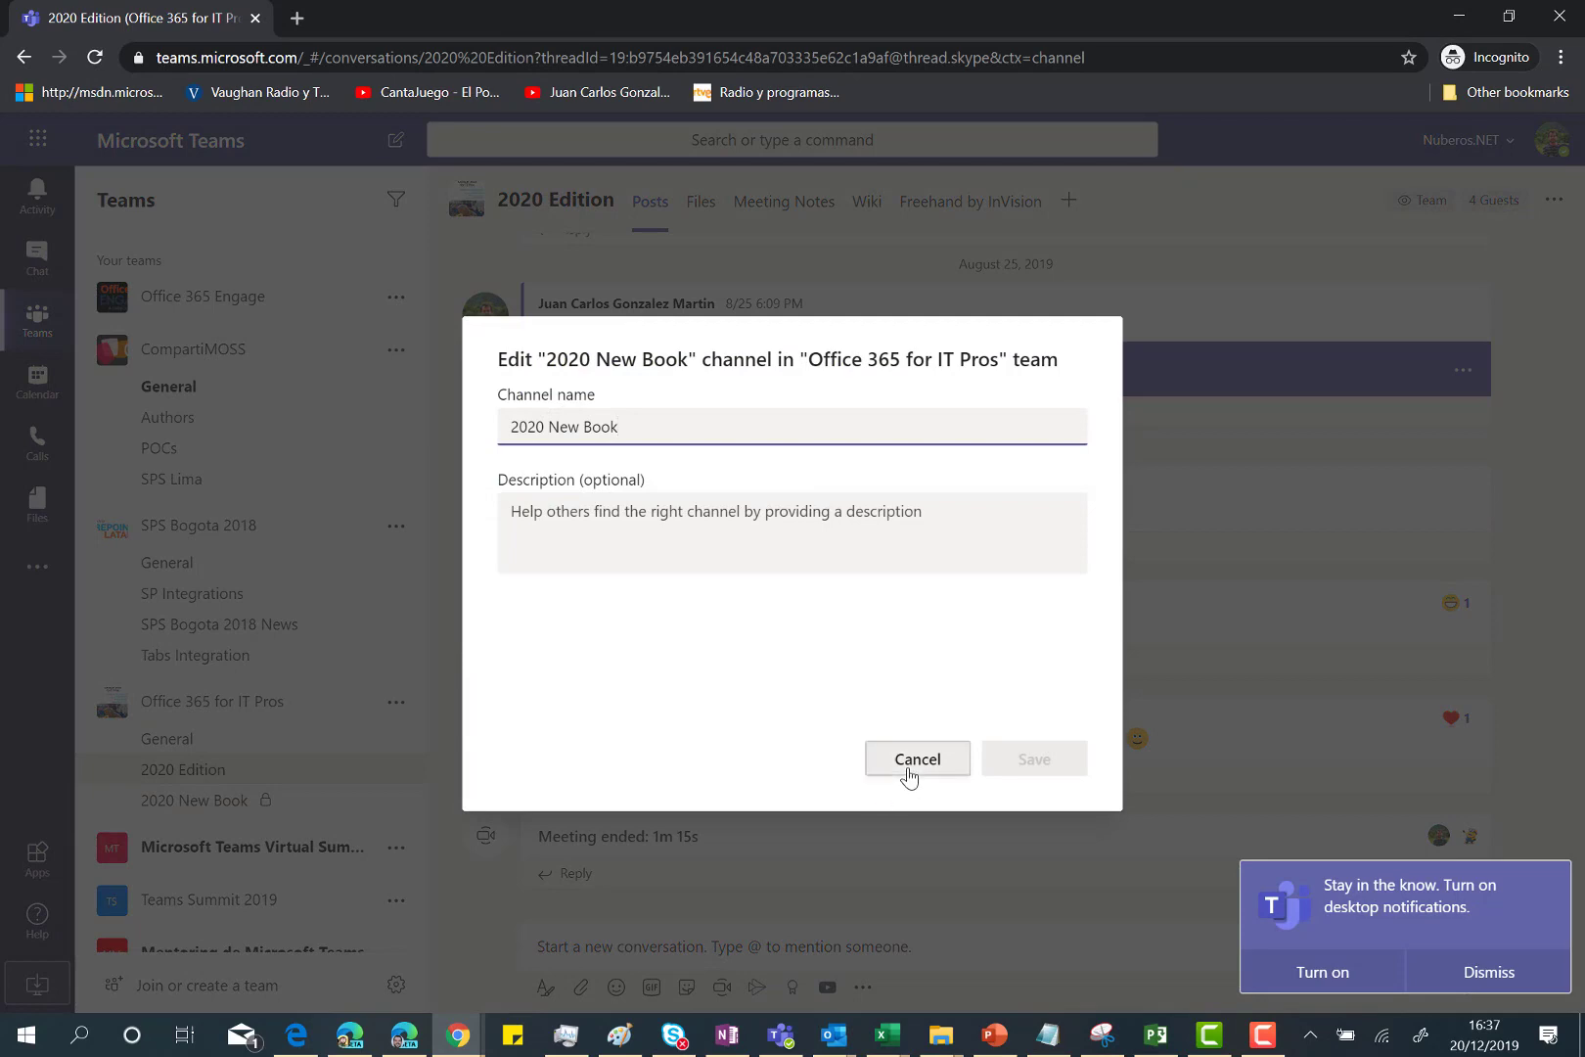
pyautogui.click(909, 772)
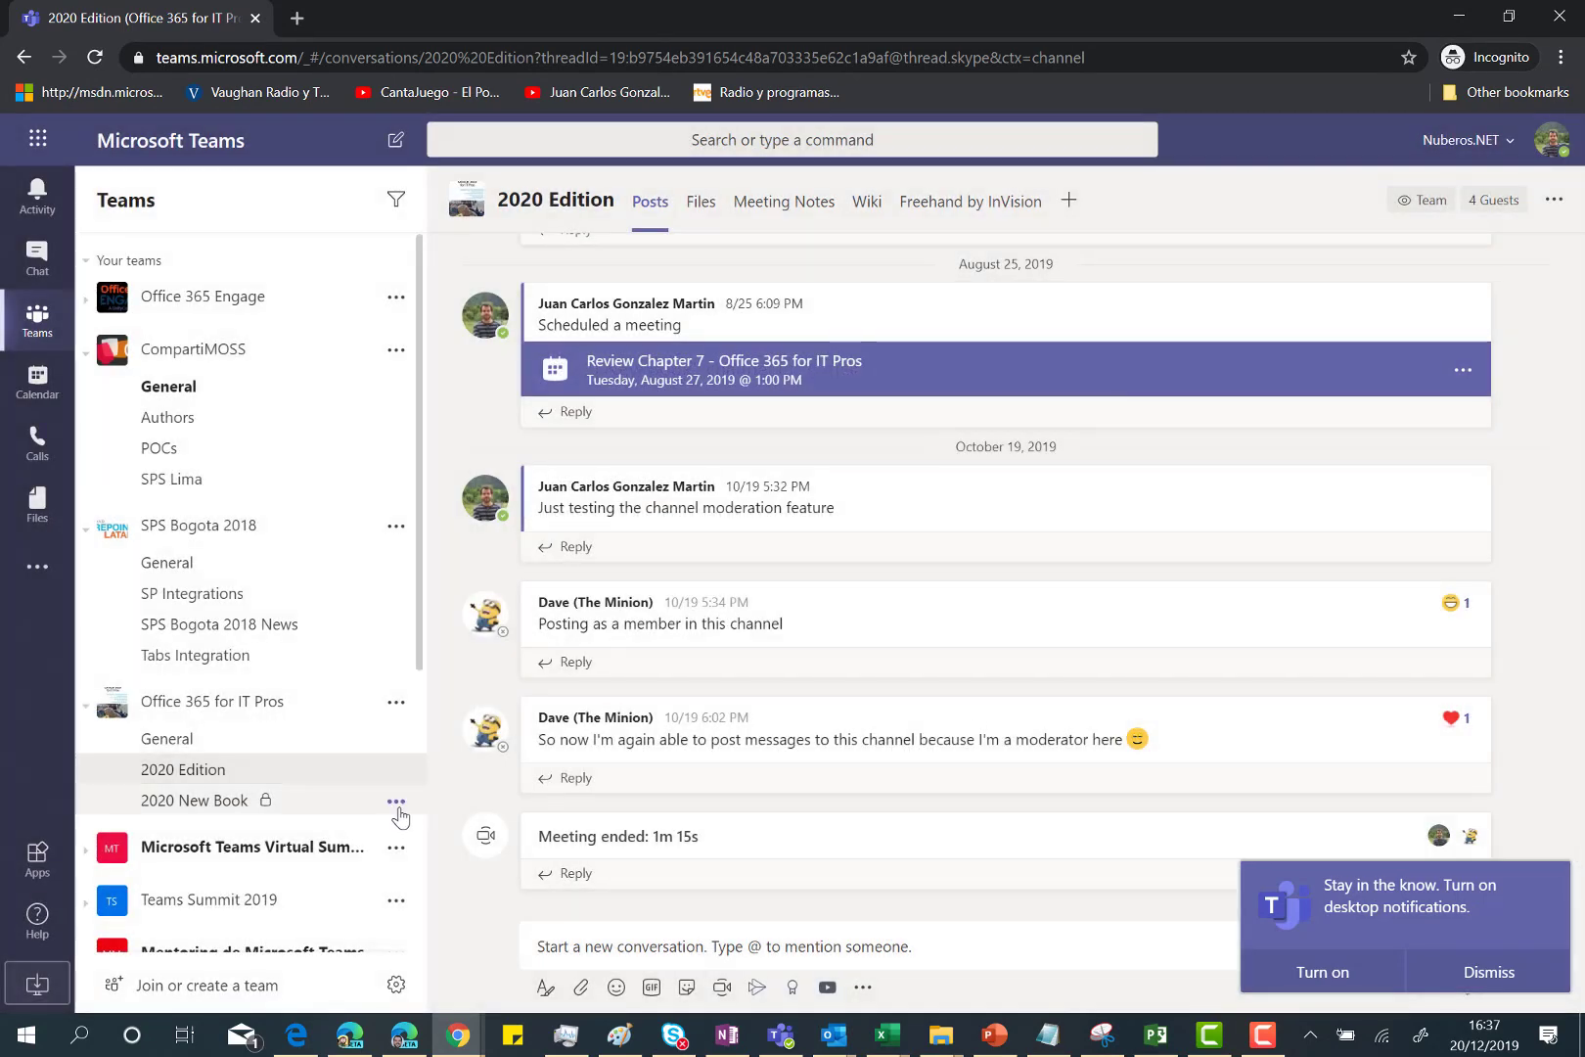
# Manage the 2020 New Book channel, add a team member to it, and set that person's role to Owner.
pyautogui.click(397, 804)
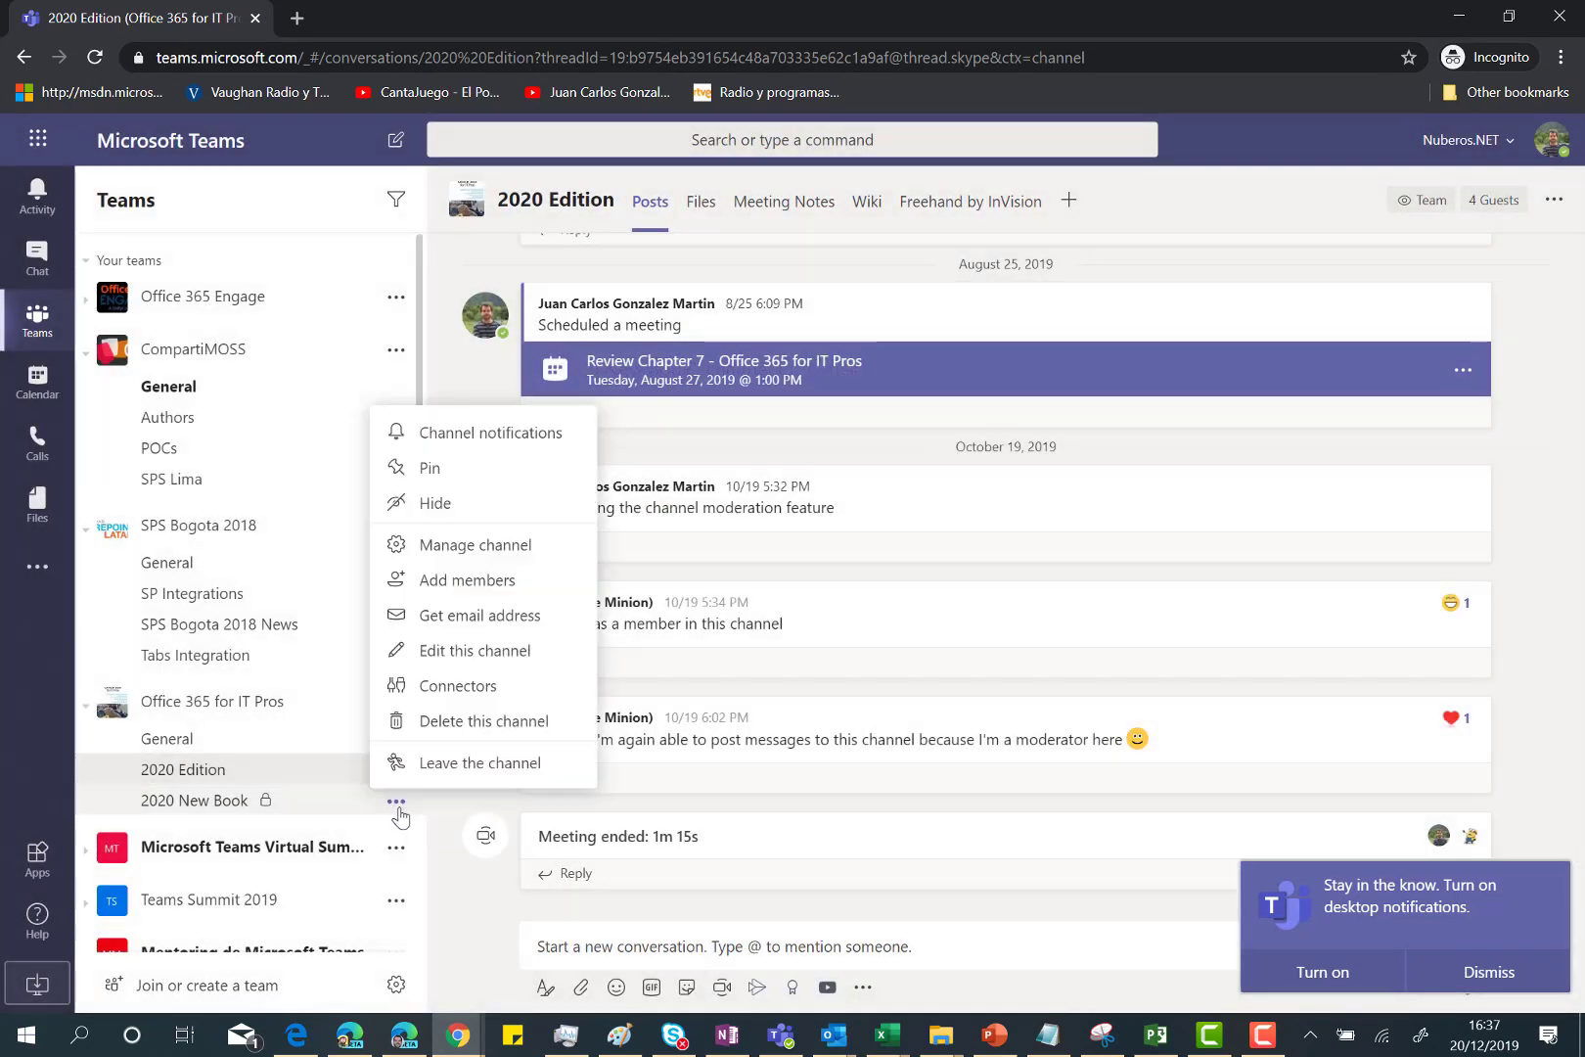
pyautogui.click(465, 554)
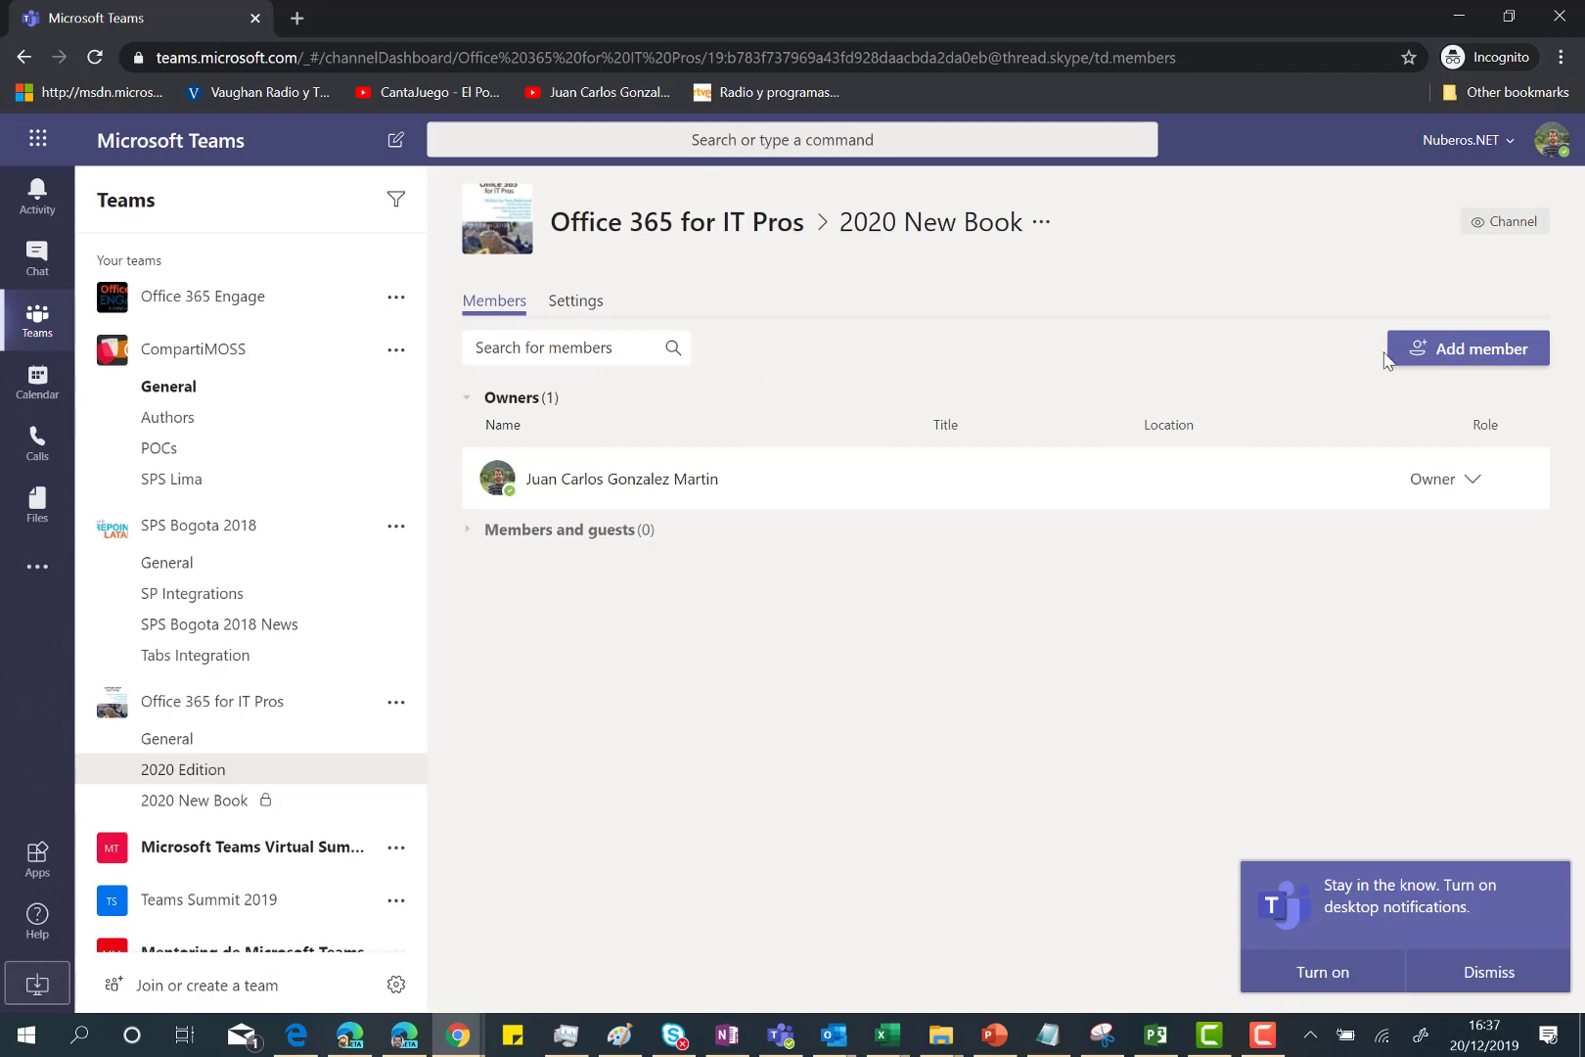
pyautogui.click(1472, 358)
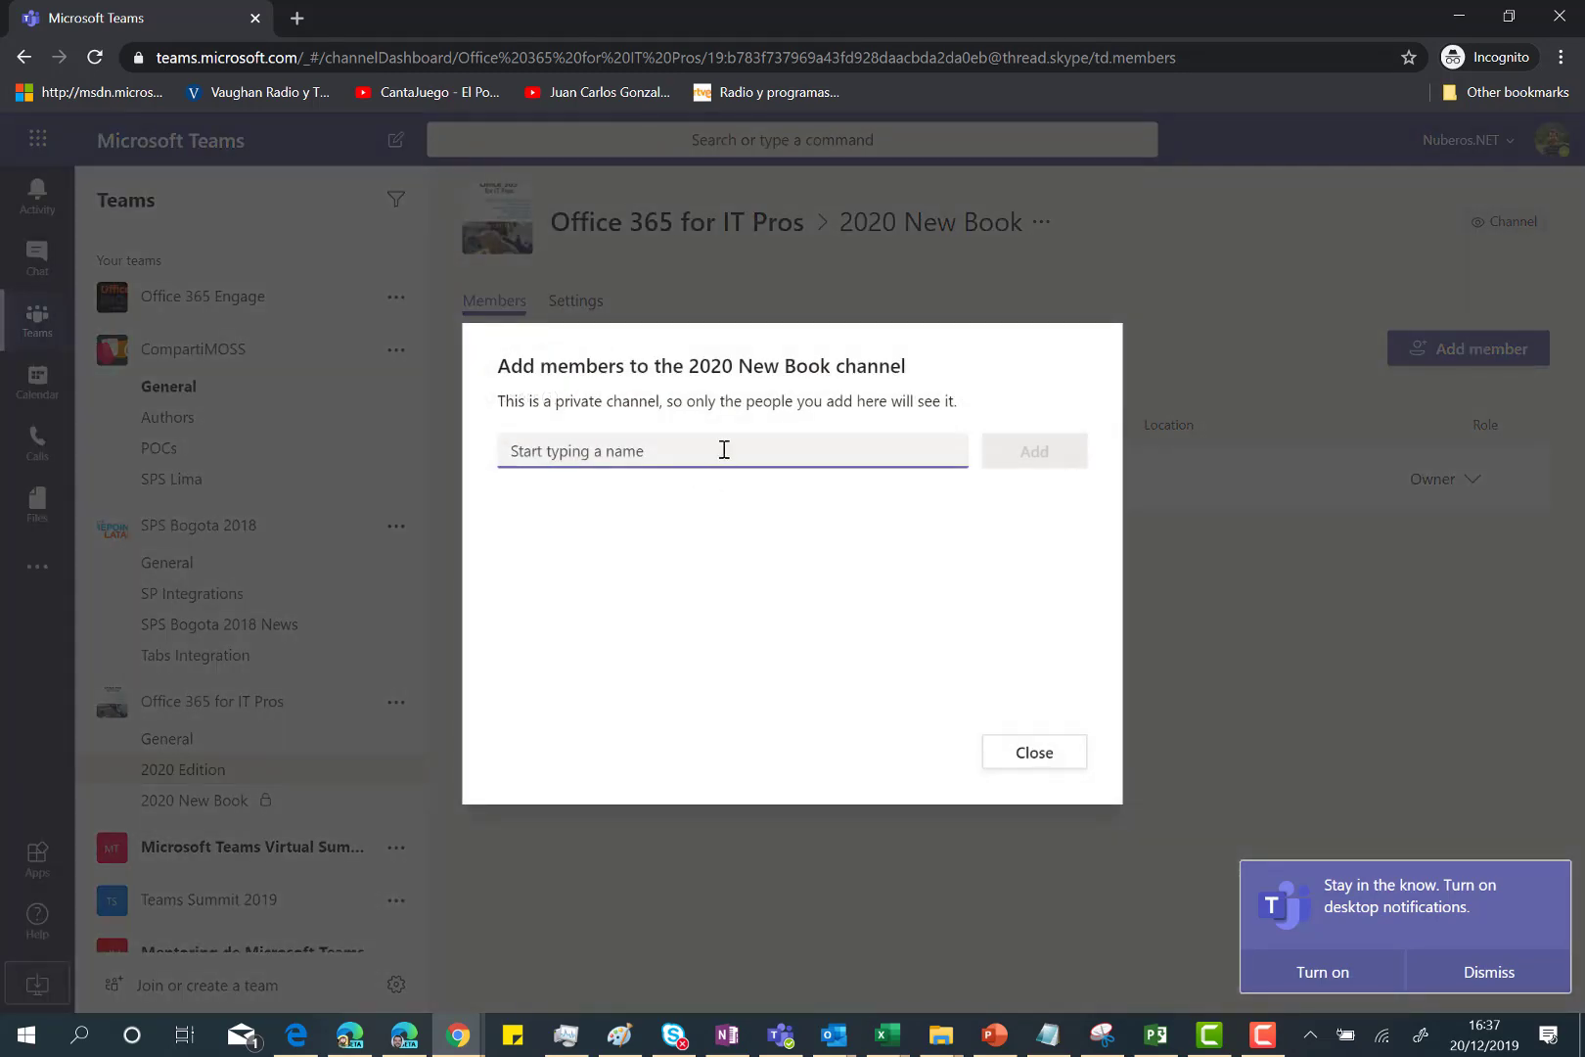
pyautogui.write('gu')
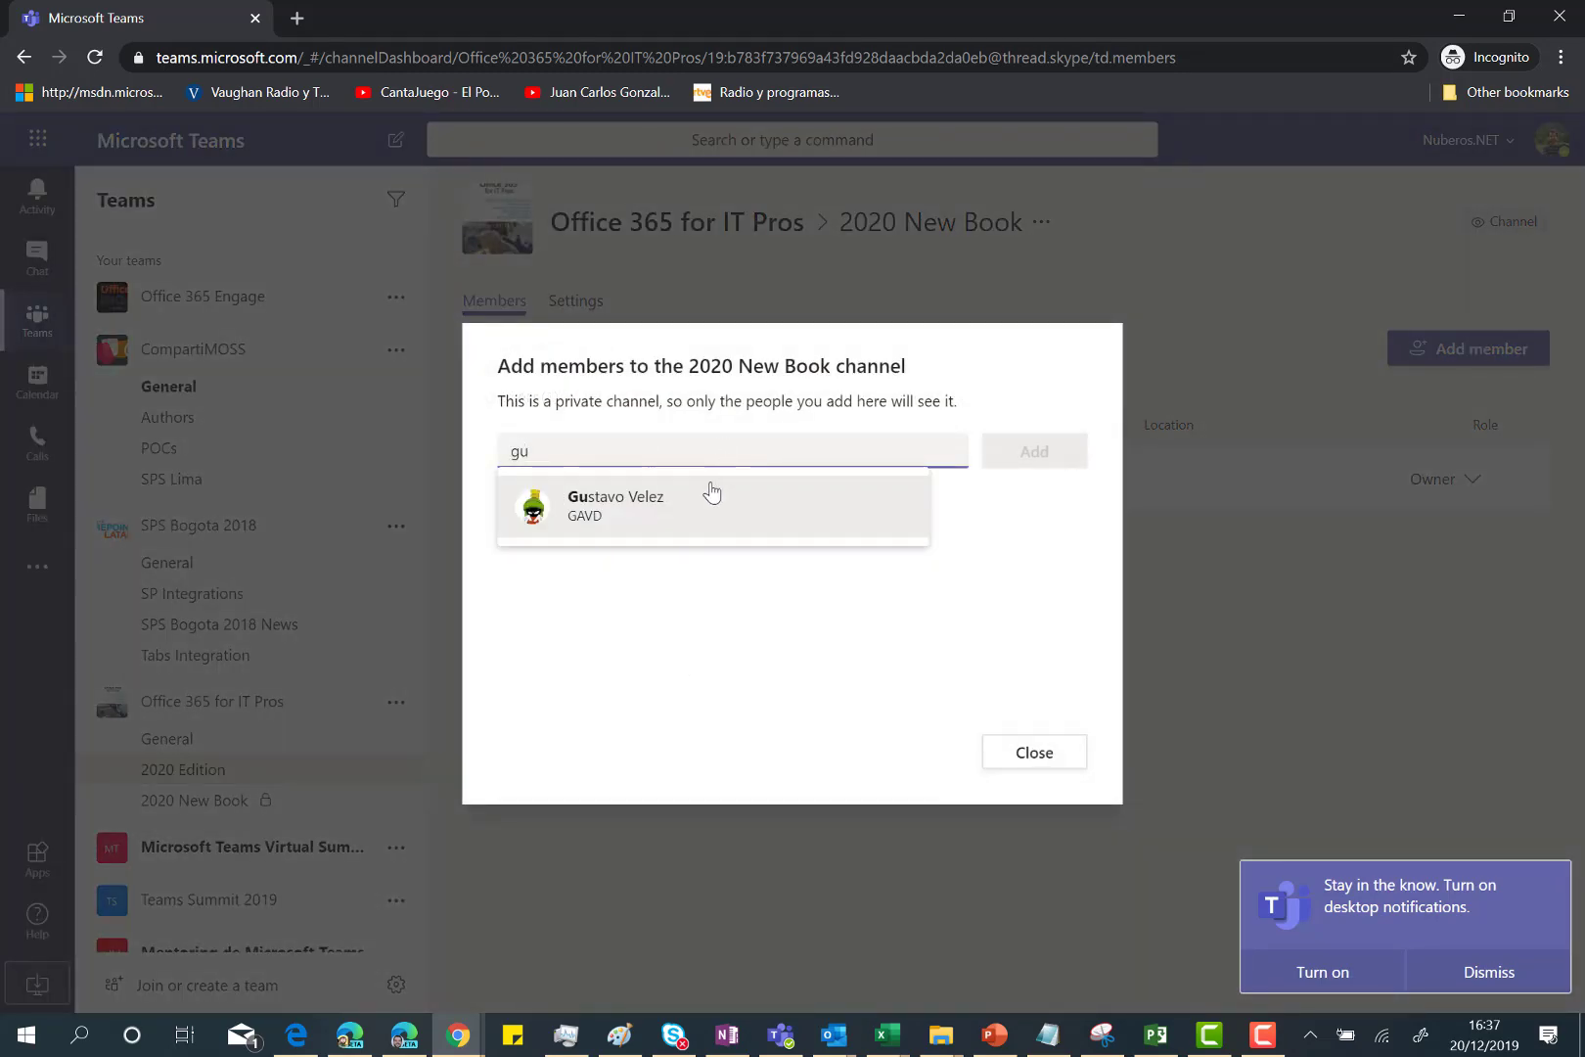
pyautogui.click(711, 509)
pyautogui.click(1034, 460)
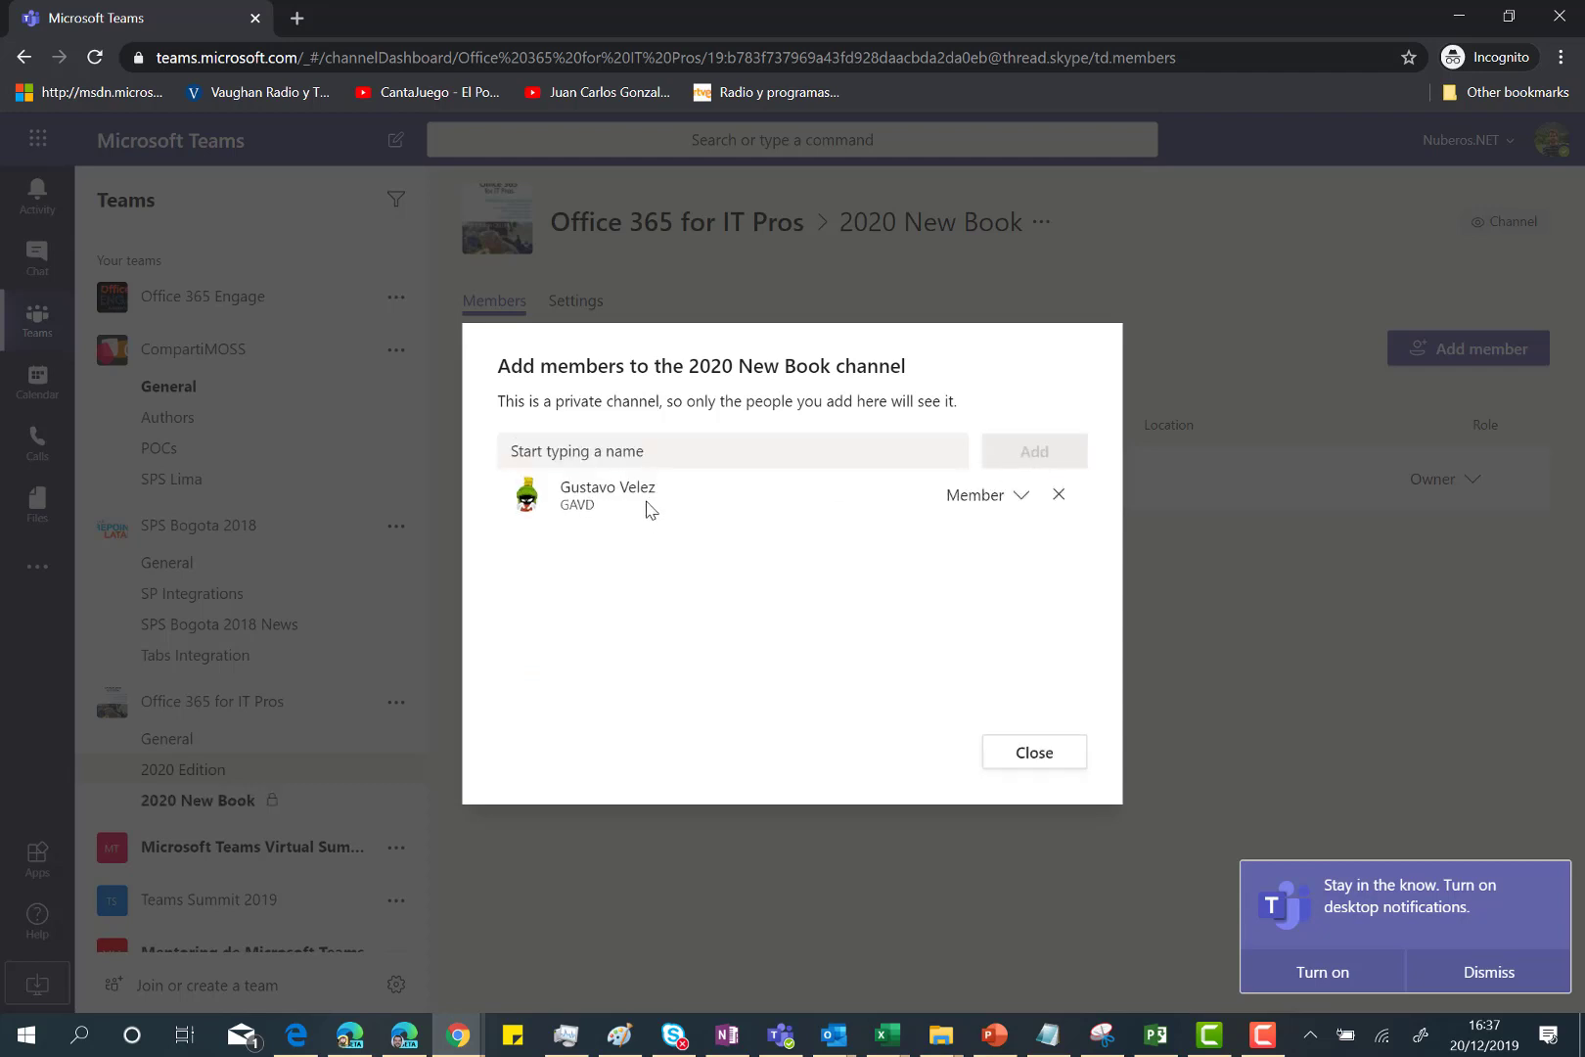
pyautogui.click(1022, 497)
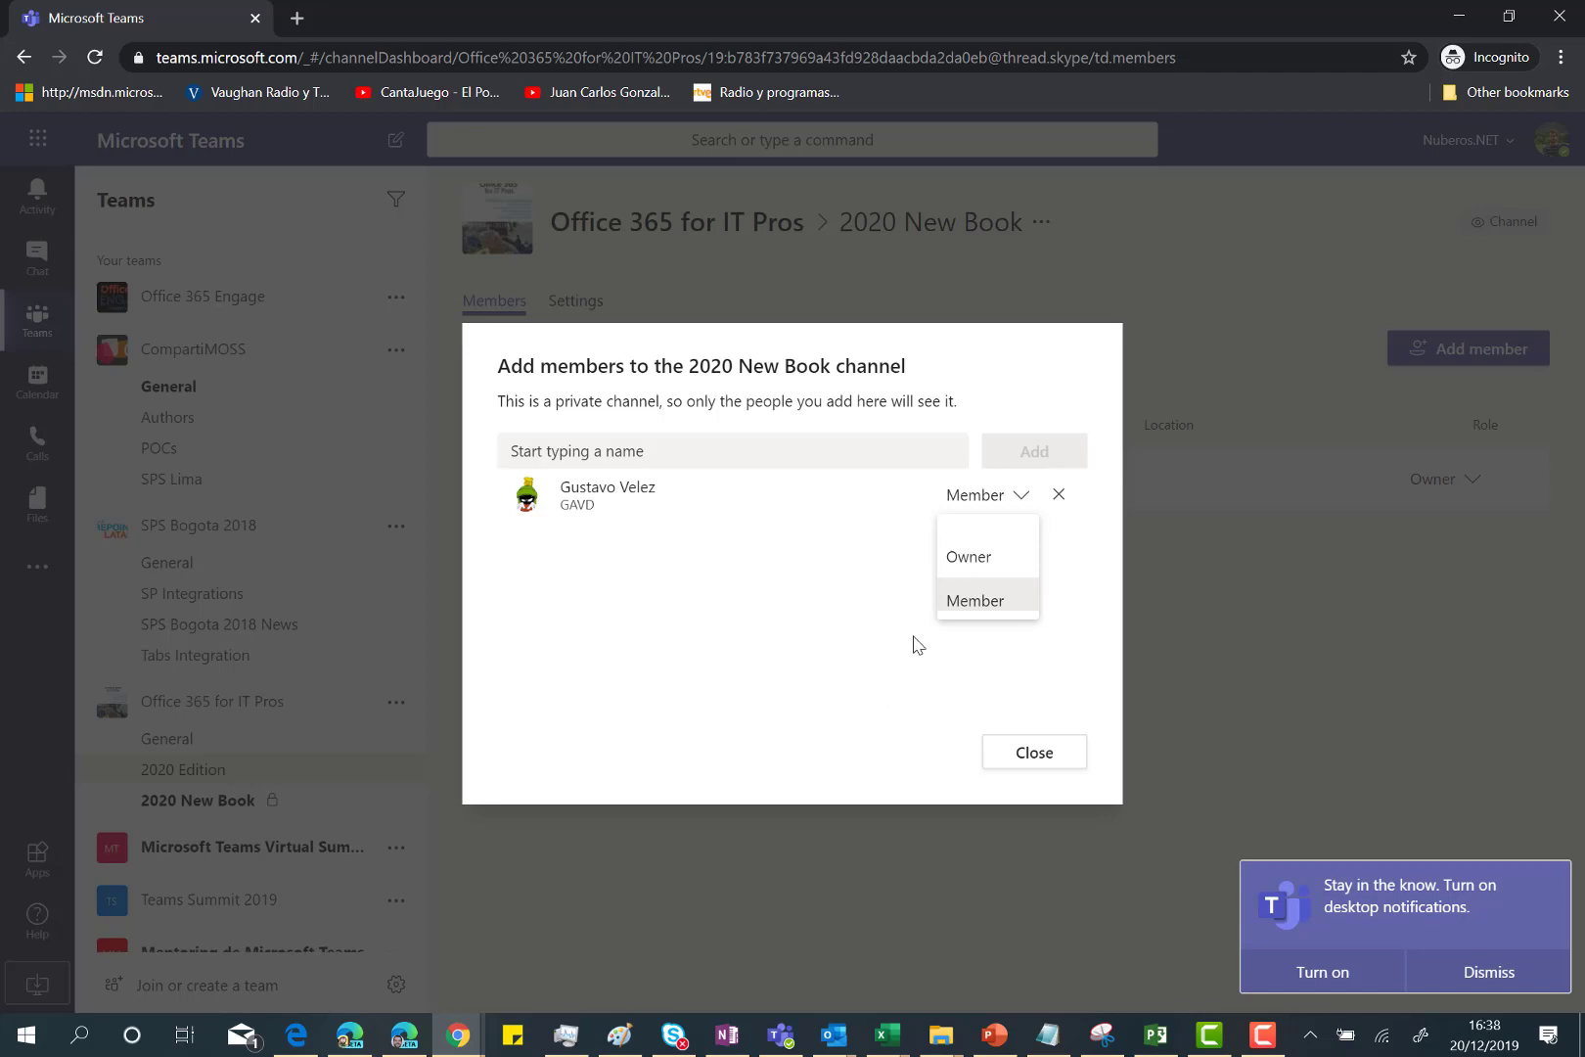
pyautogui.click(968, 557)
# Add a second, non-guest team member to the 2020 New Book channel with the Member role and finish adding members.
pyautogui.click(855, 441)
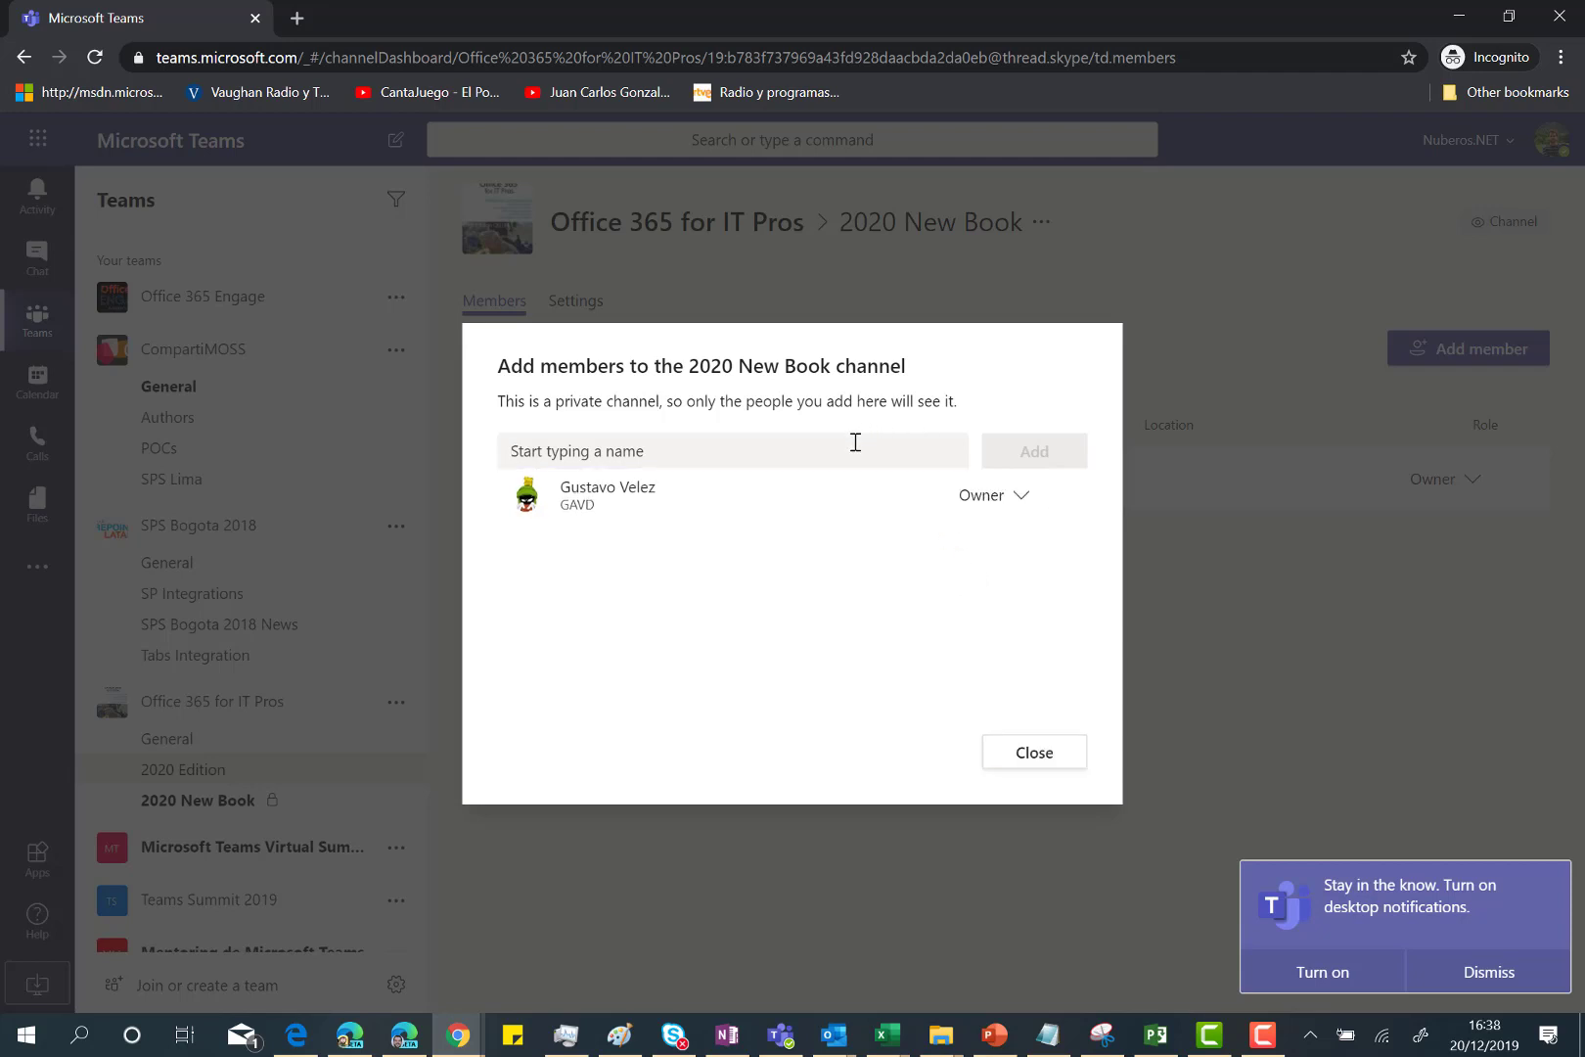
pyautogui.click(855, 441)
pyautogui.write('alex')
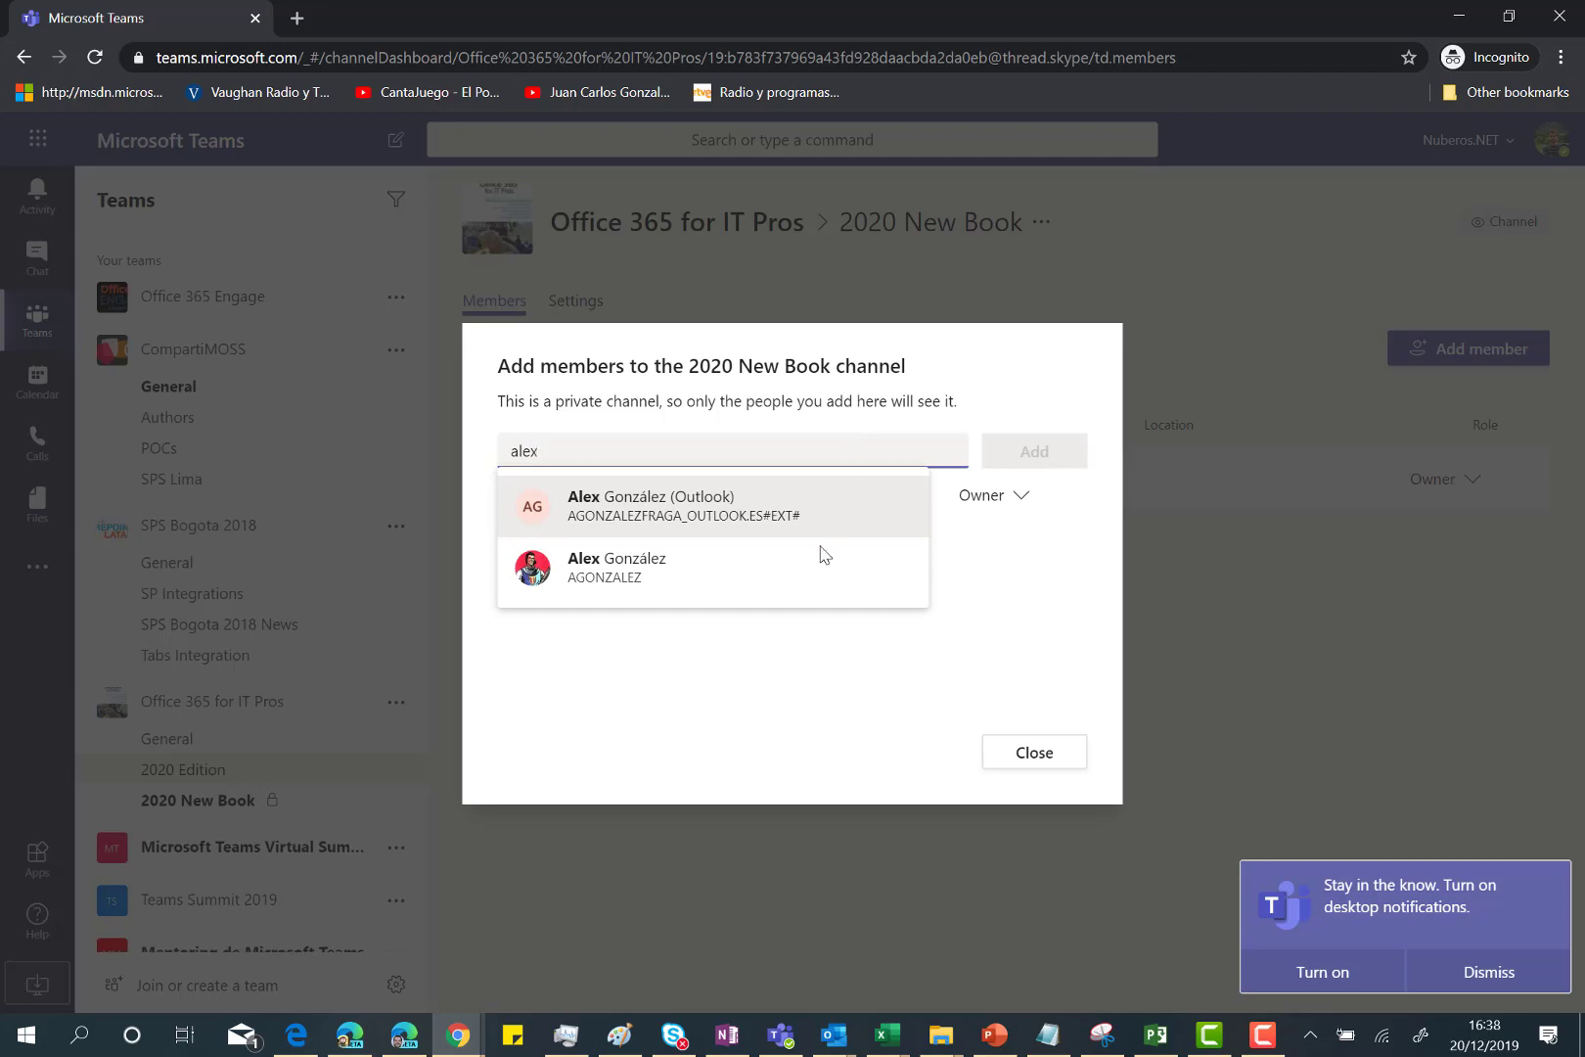
pyautogui.click(598, 563)
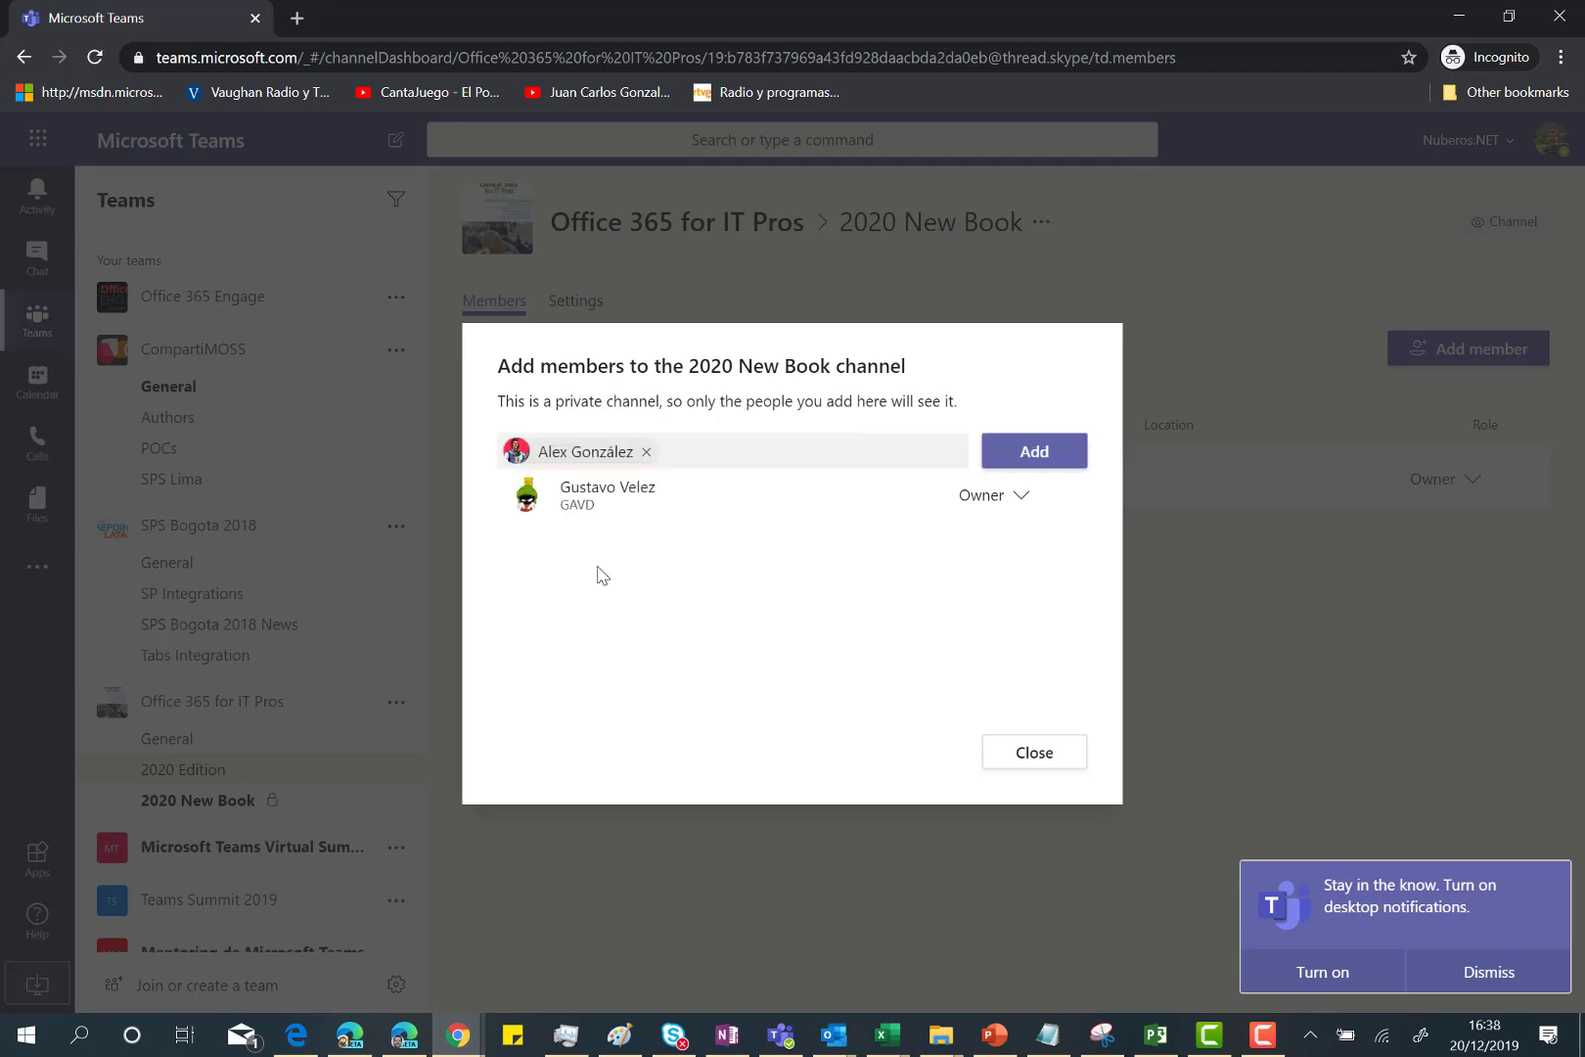
pyautogui.click(1035, 457)
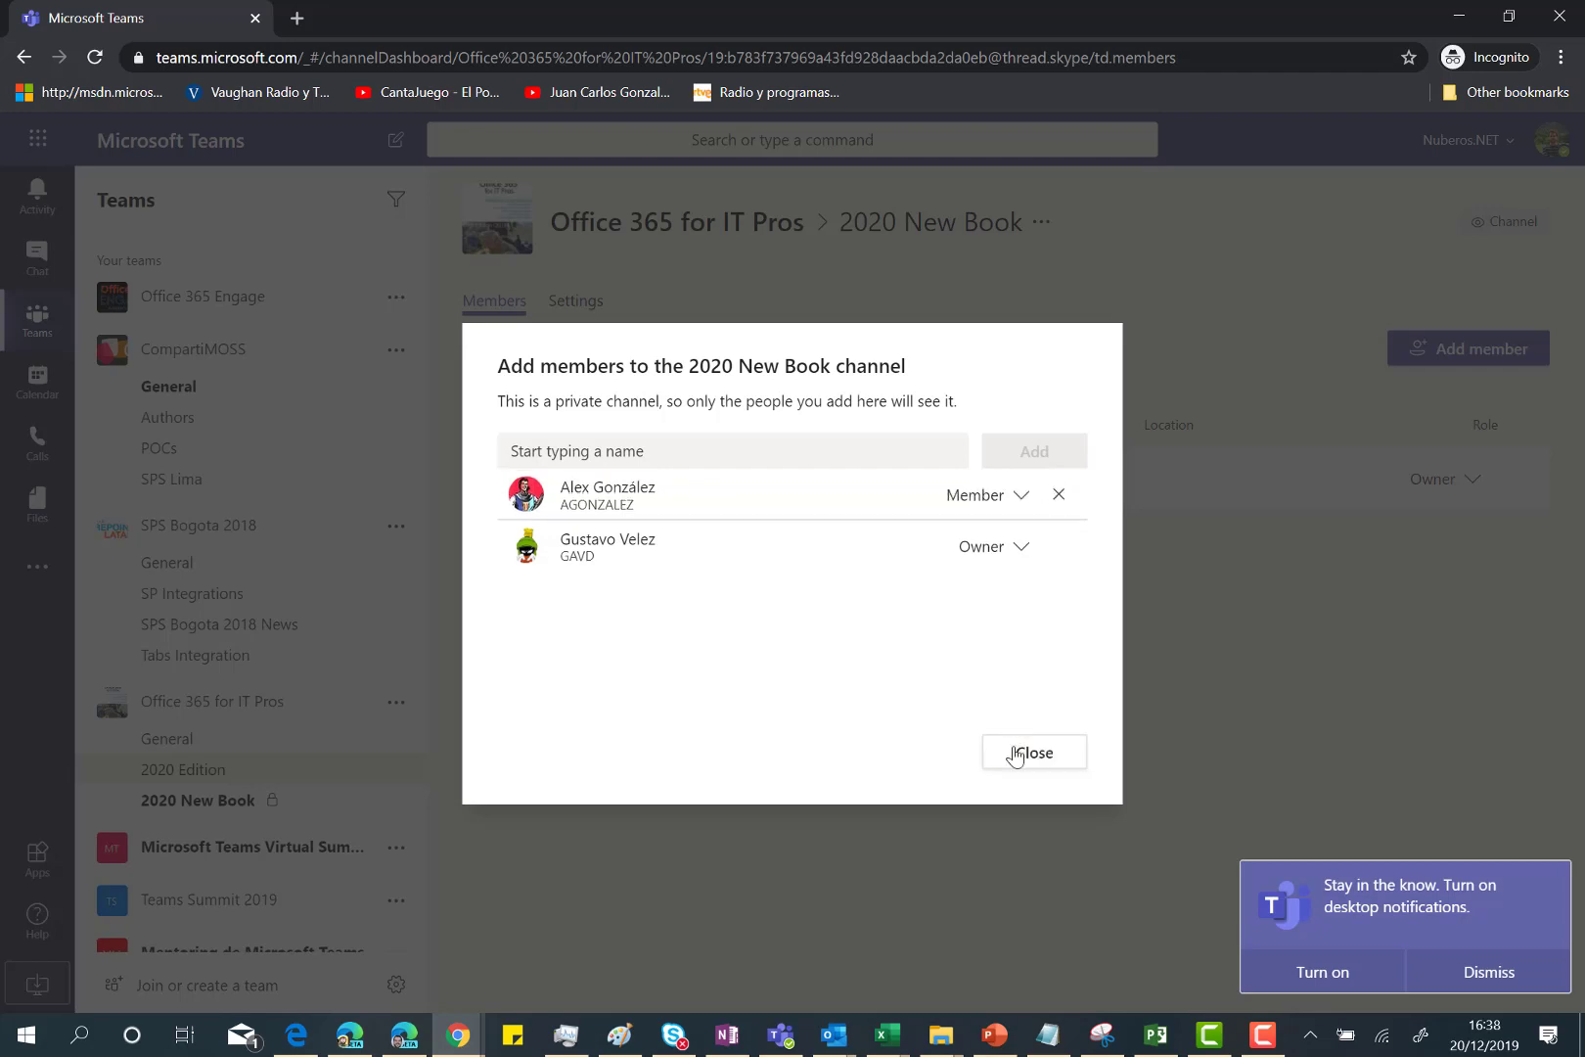
pyautogui.click(1023, 755)
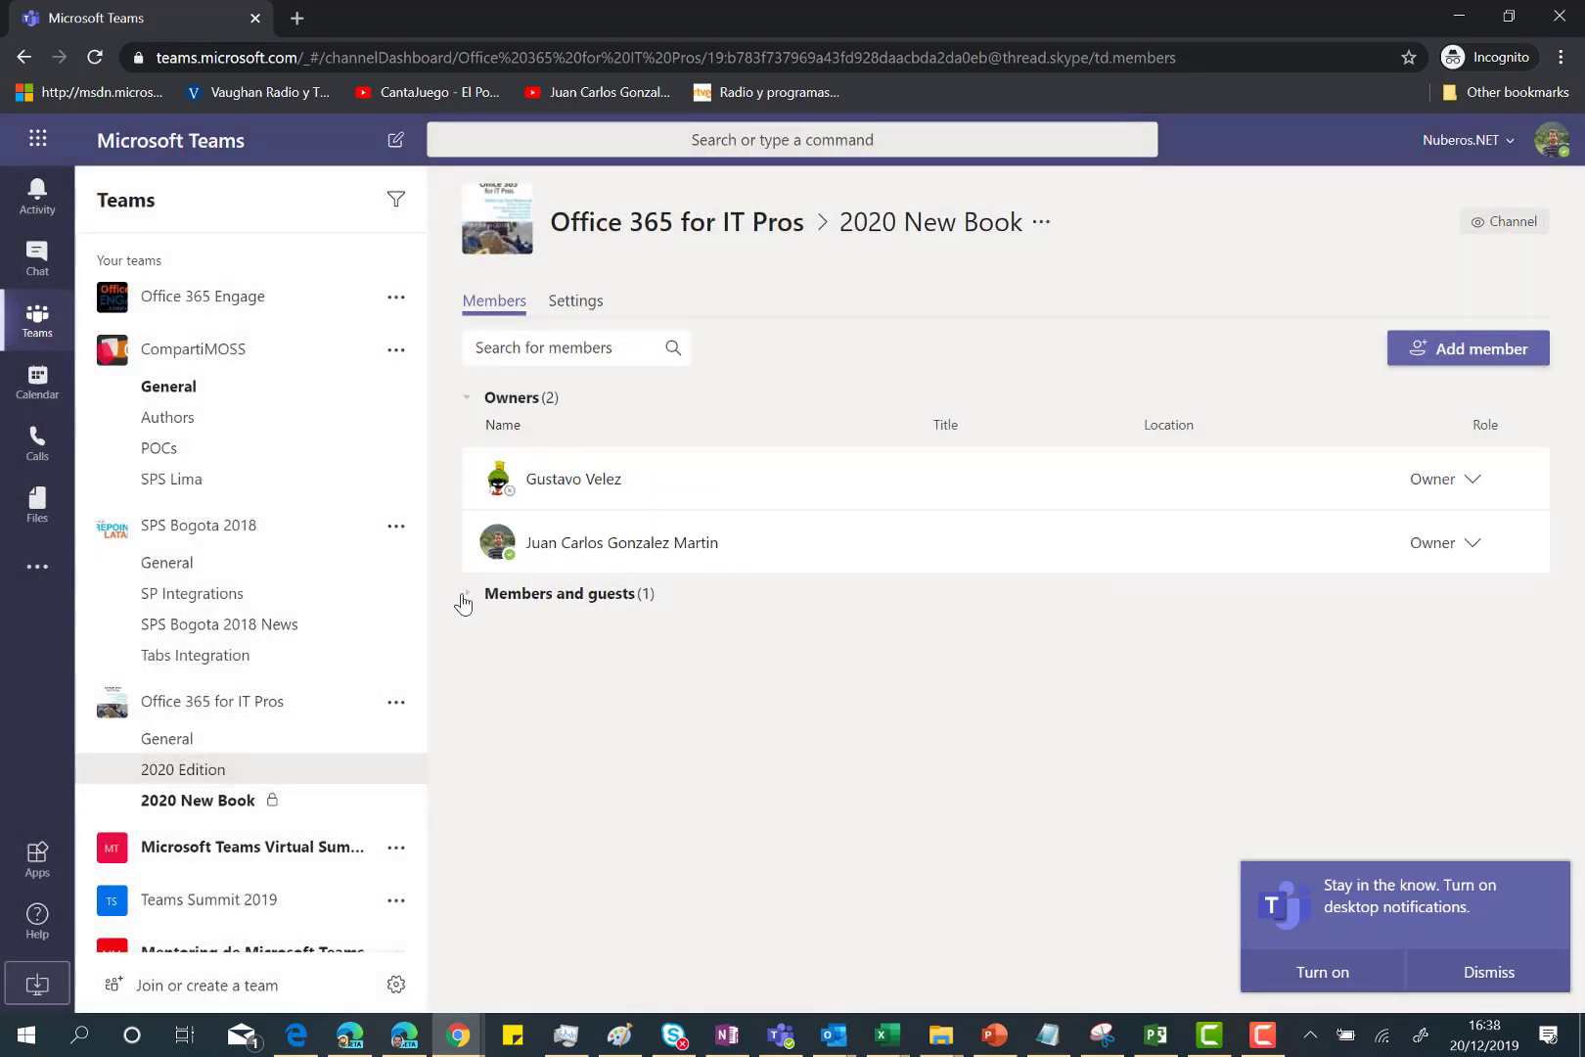
pyautogui.click(466, 595)
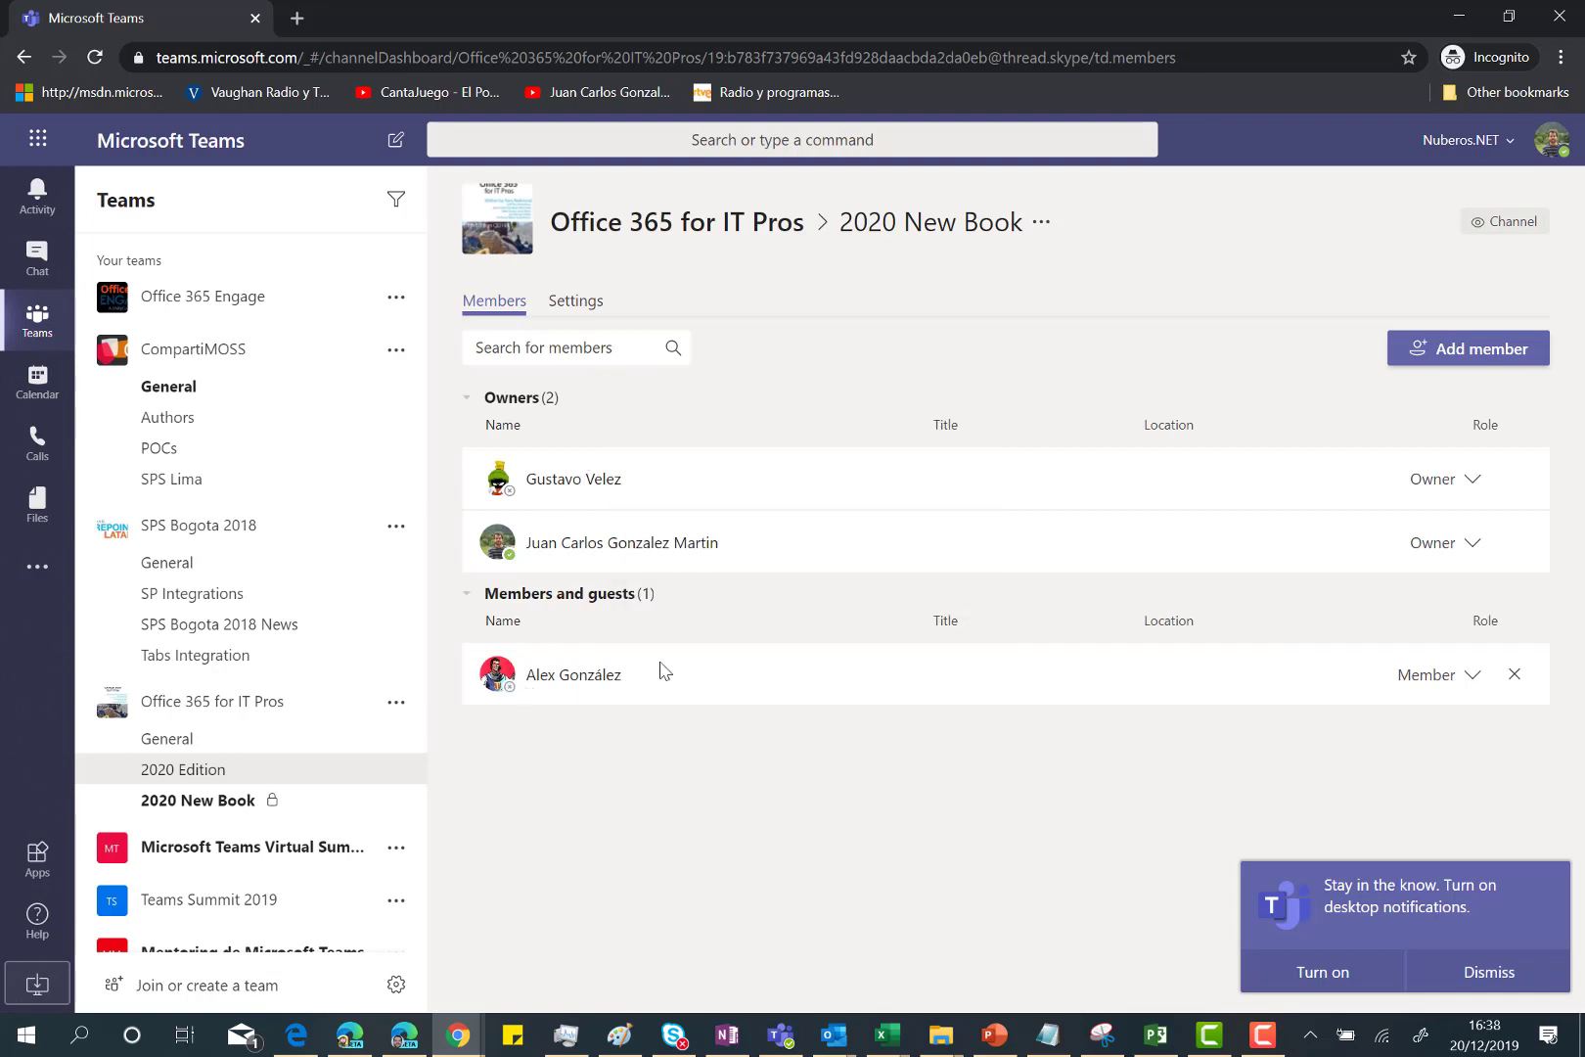
pyautogui.click(575, 303)
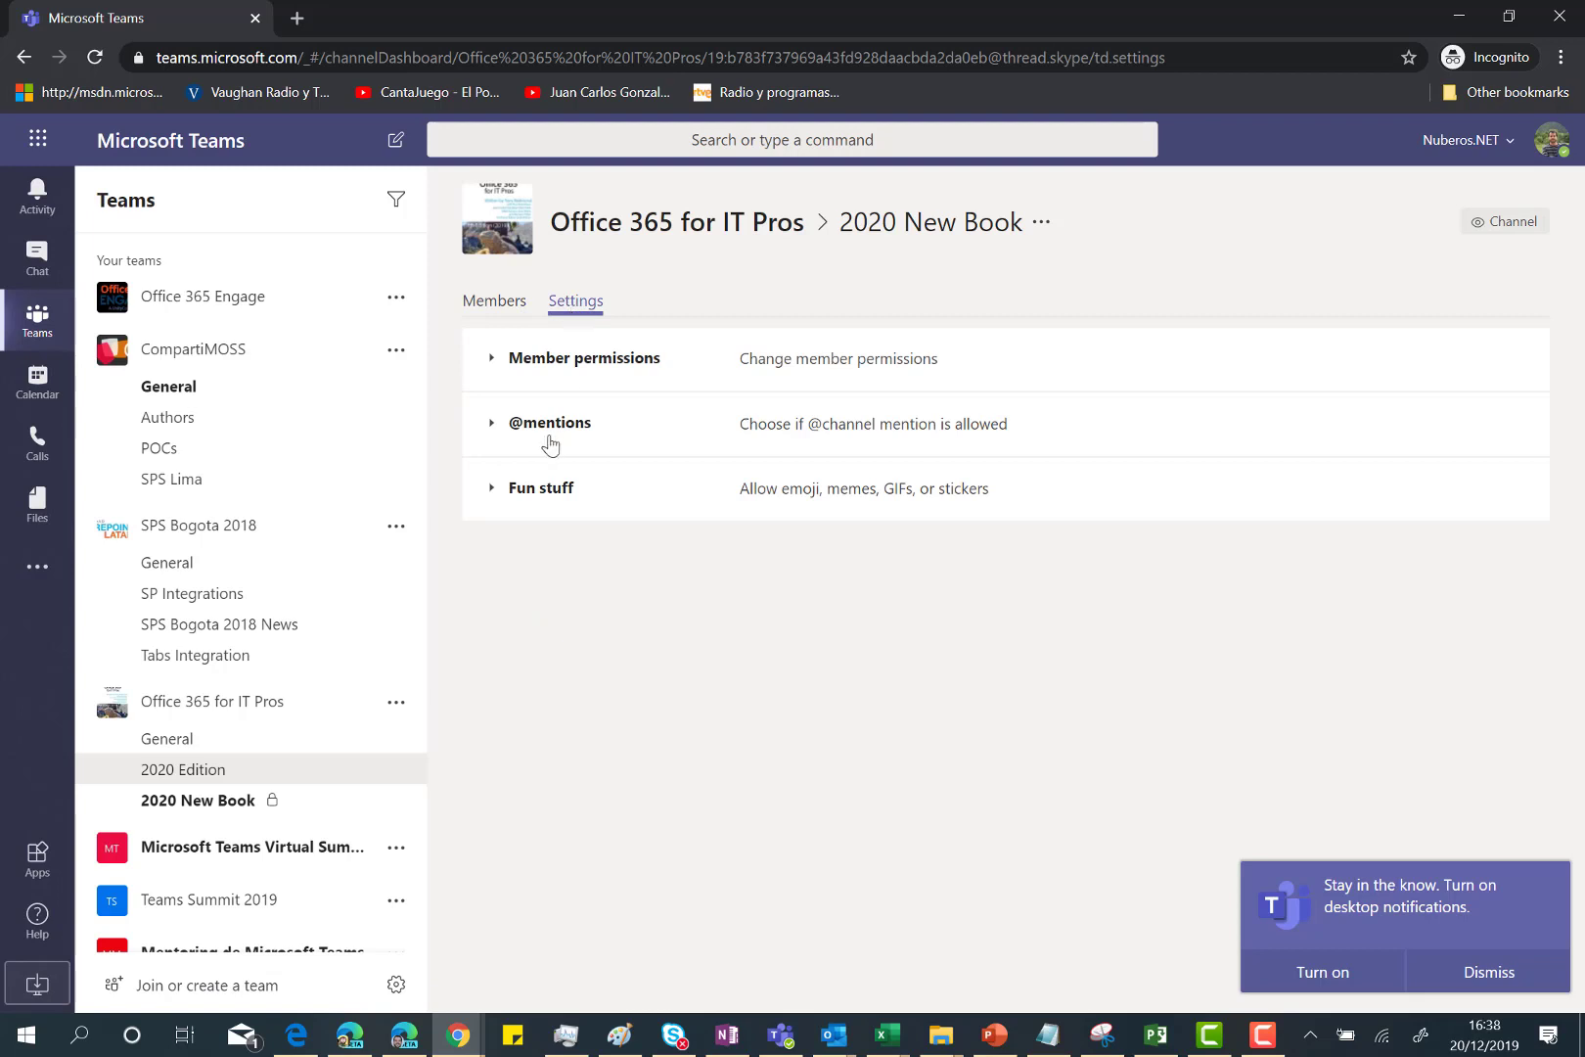
pyautogui.click(493, 360)
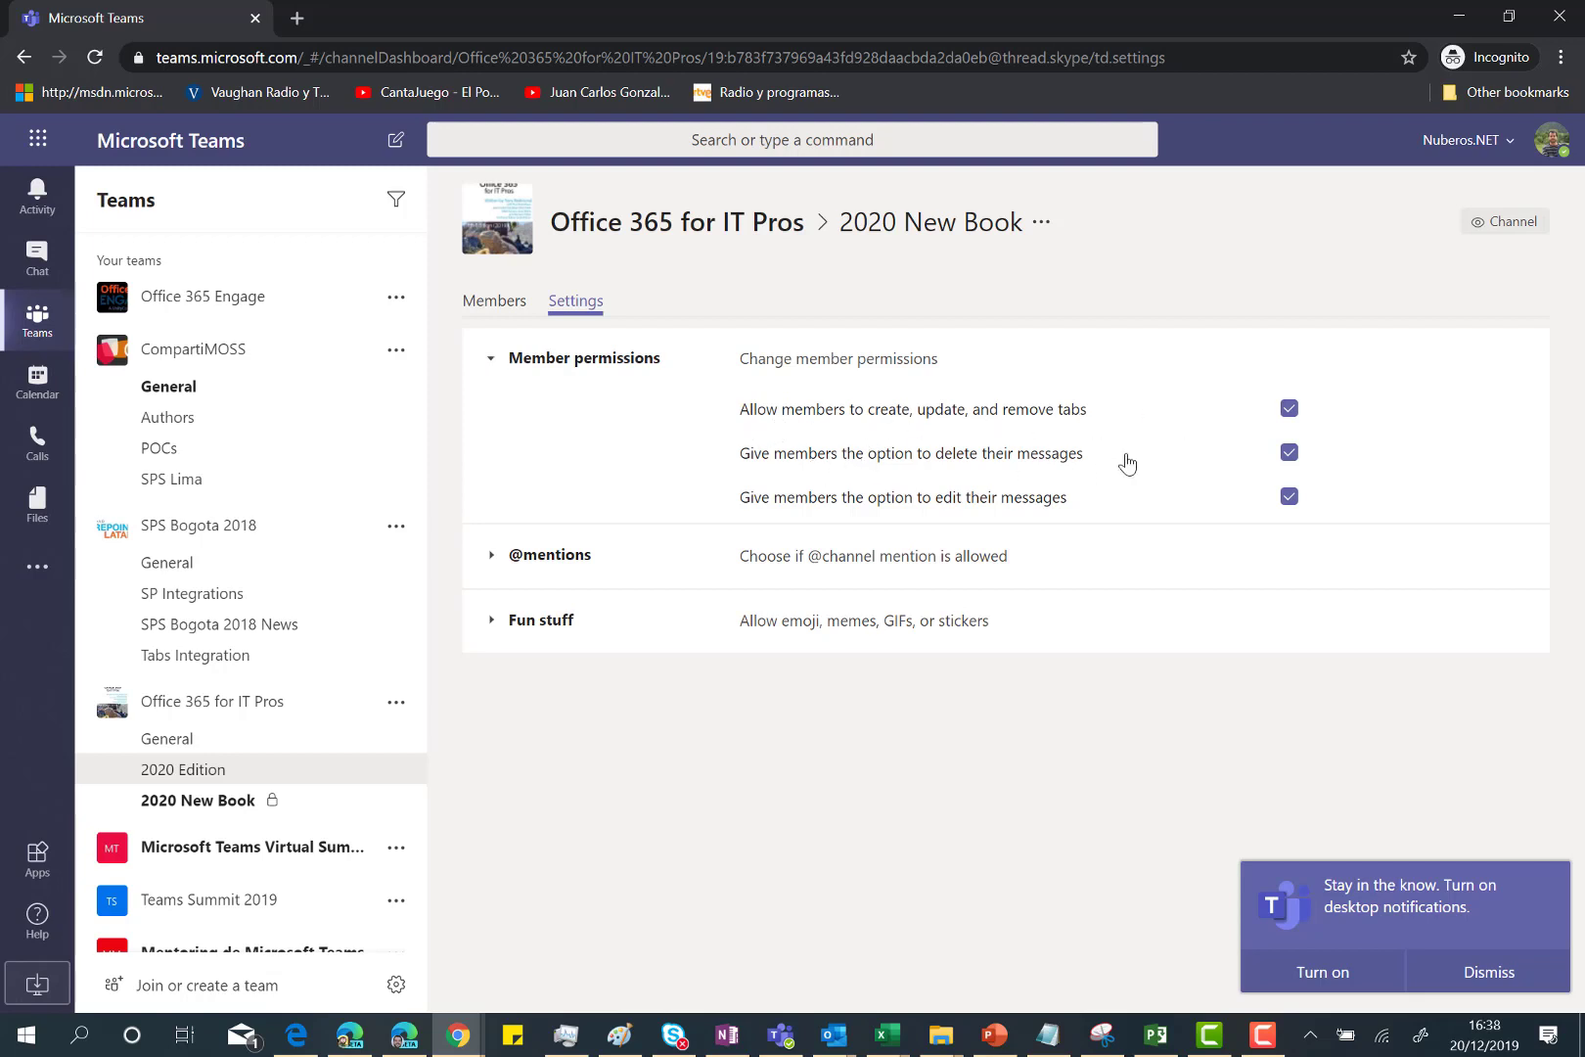
pyautogui.click(493, 555)
pyautogui.click(489, 674)
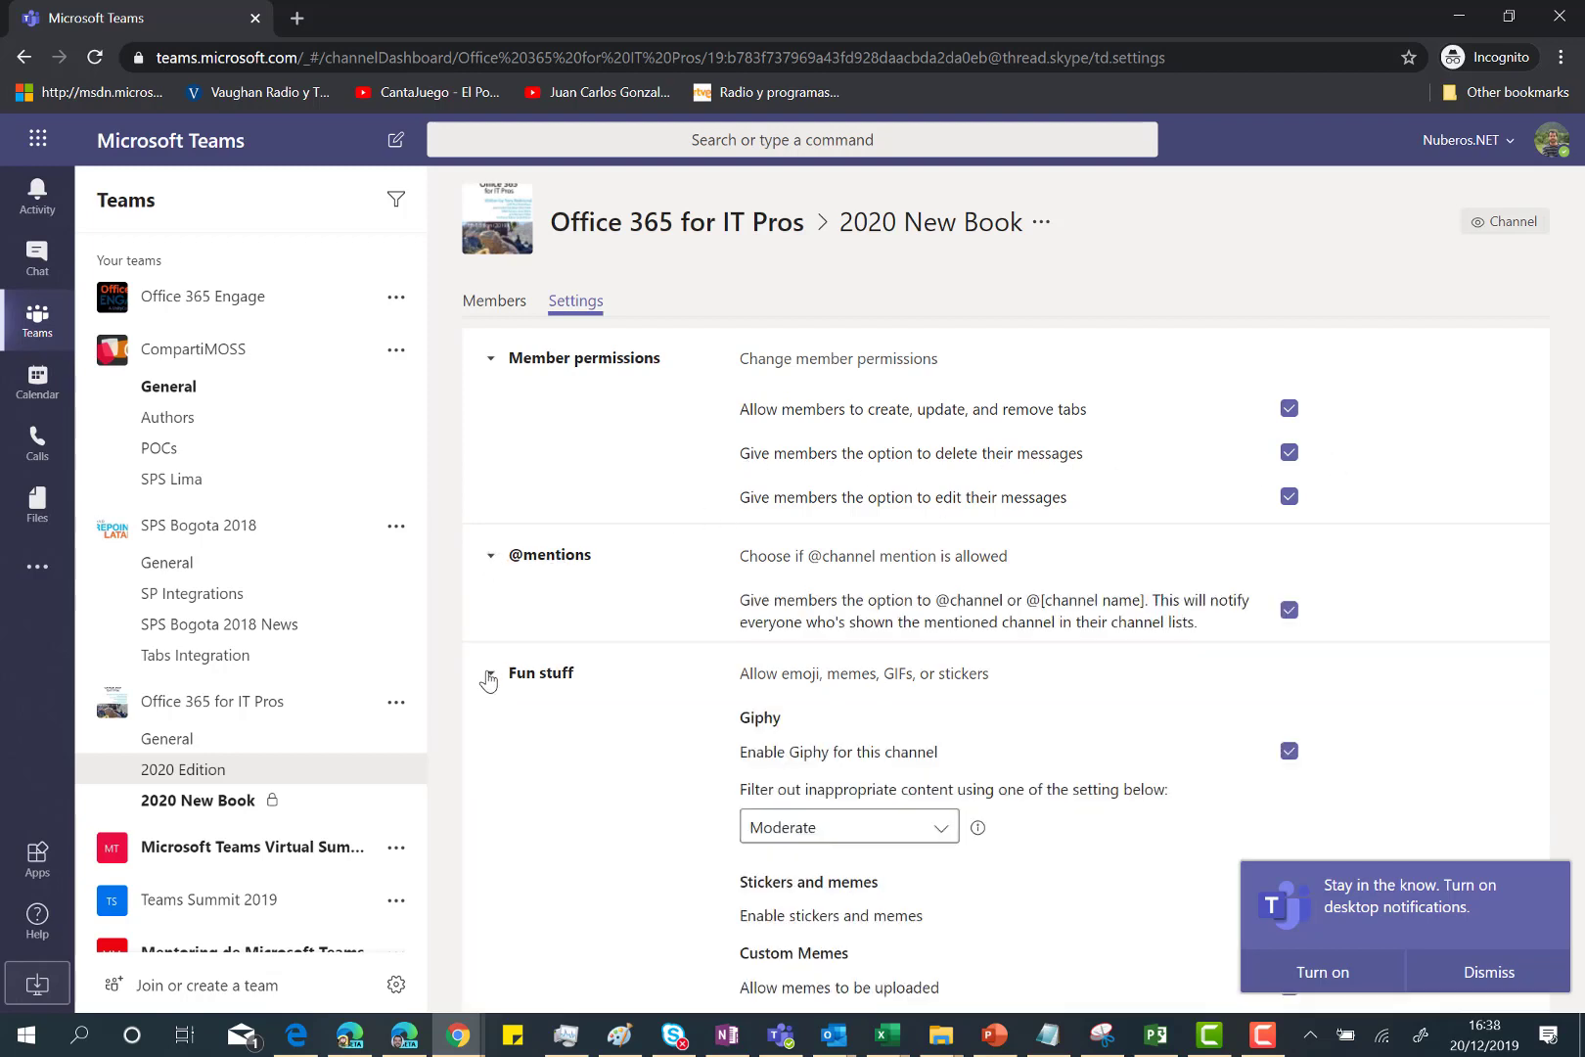
pyautogui.click(505, 306)
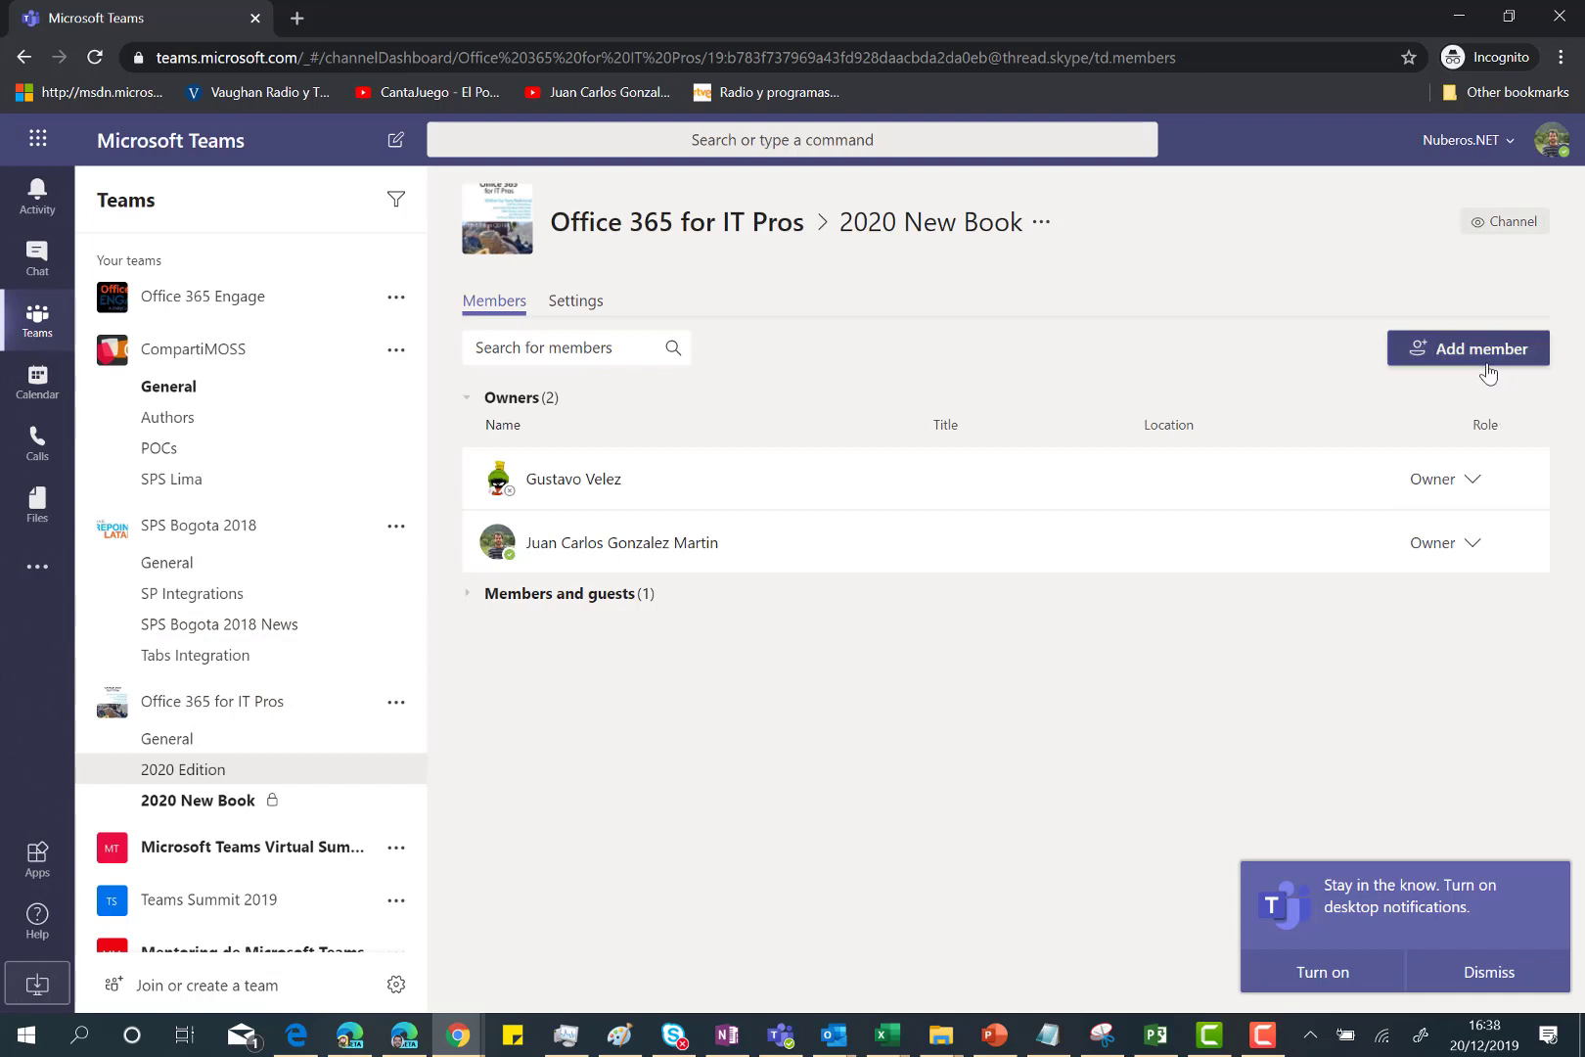
# Open the 2020 New Book channel's files in SharePoint, inspect the site address, and view the root of the document library.
pyautogui.click(234, 812)
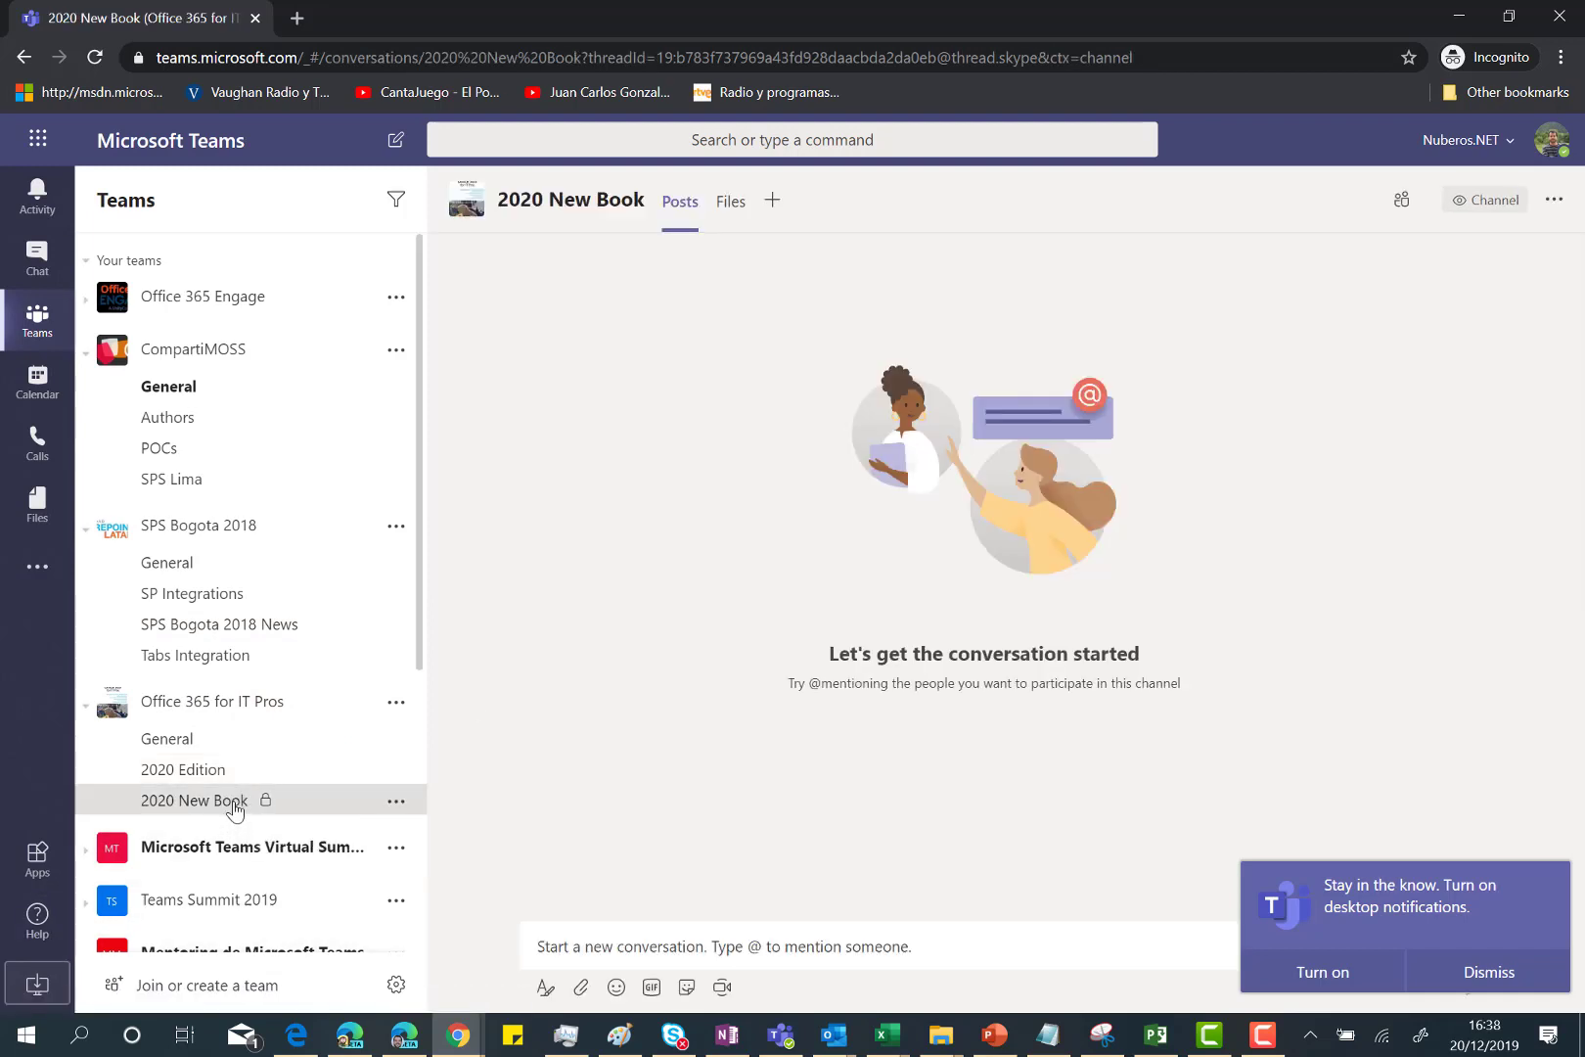
pyautogui.click(730, 202)
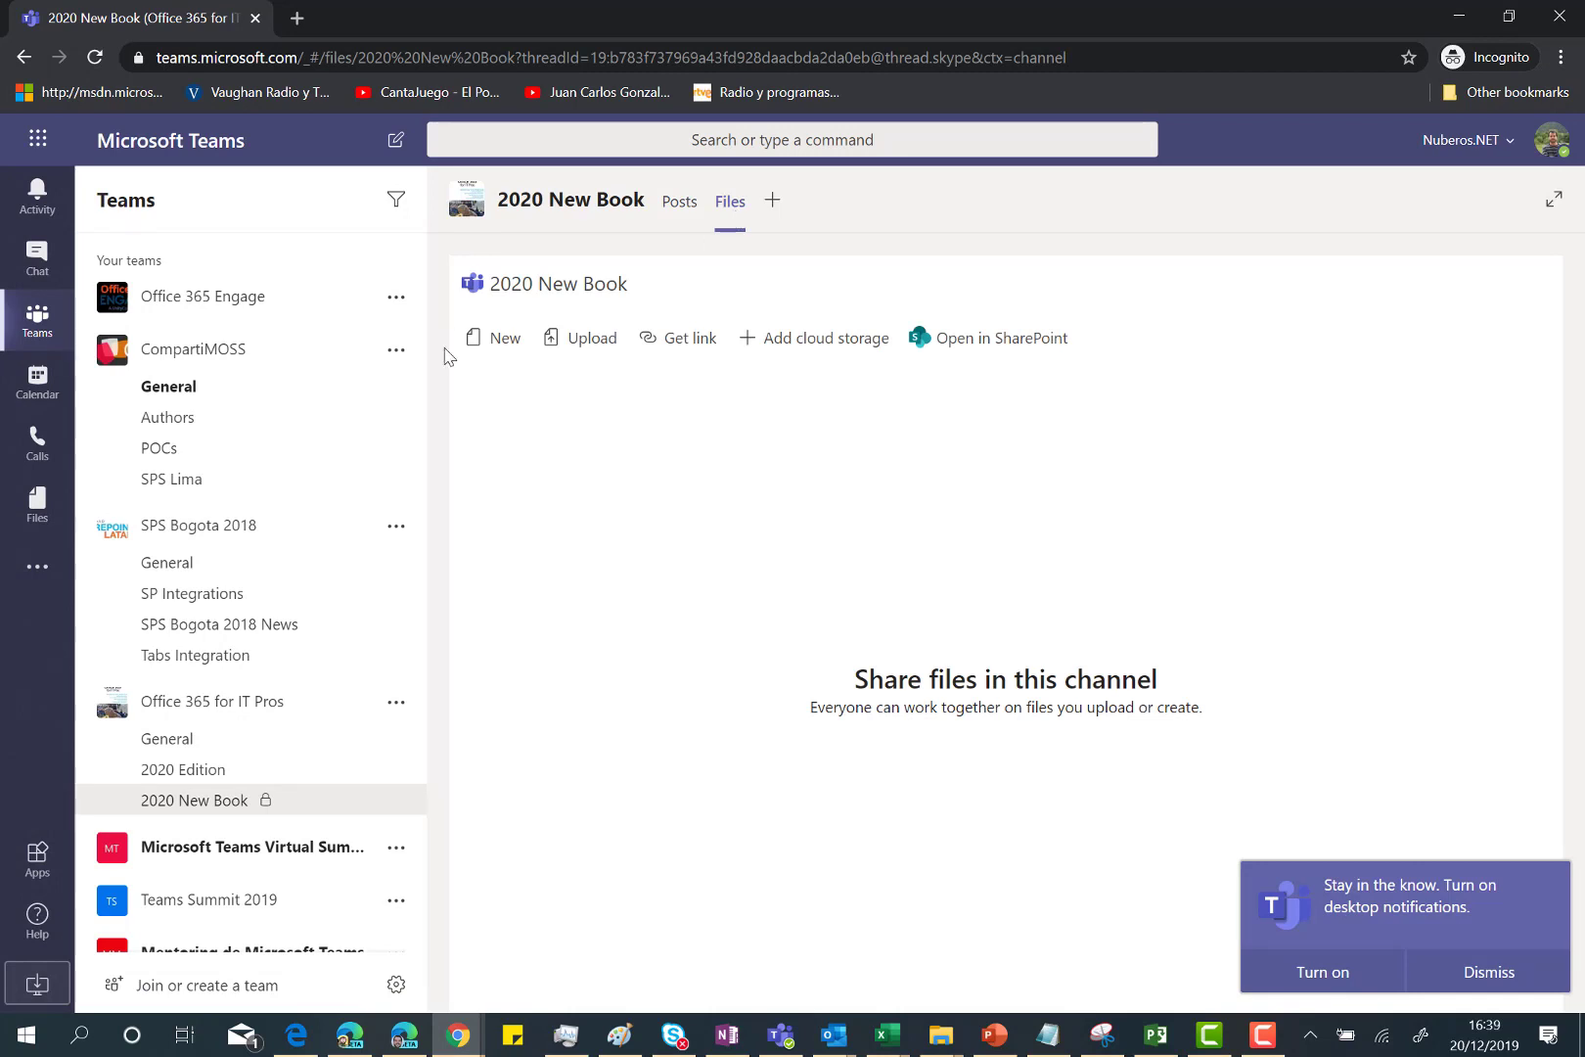
pyautogui.click(1043, 341)
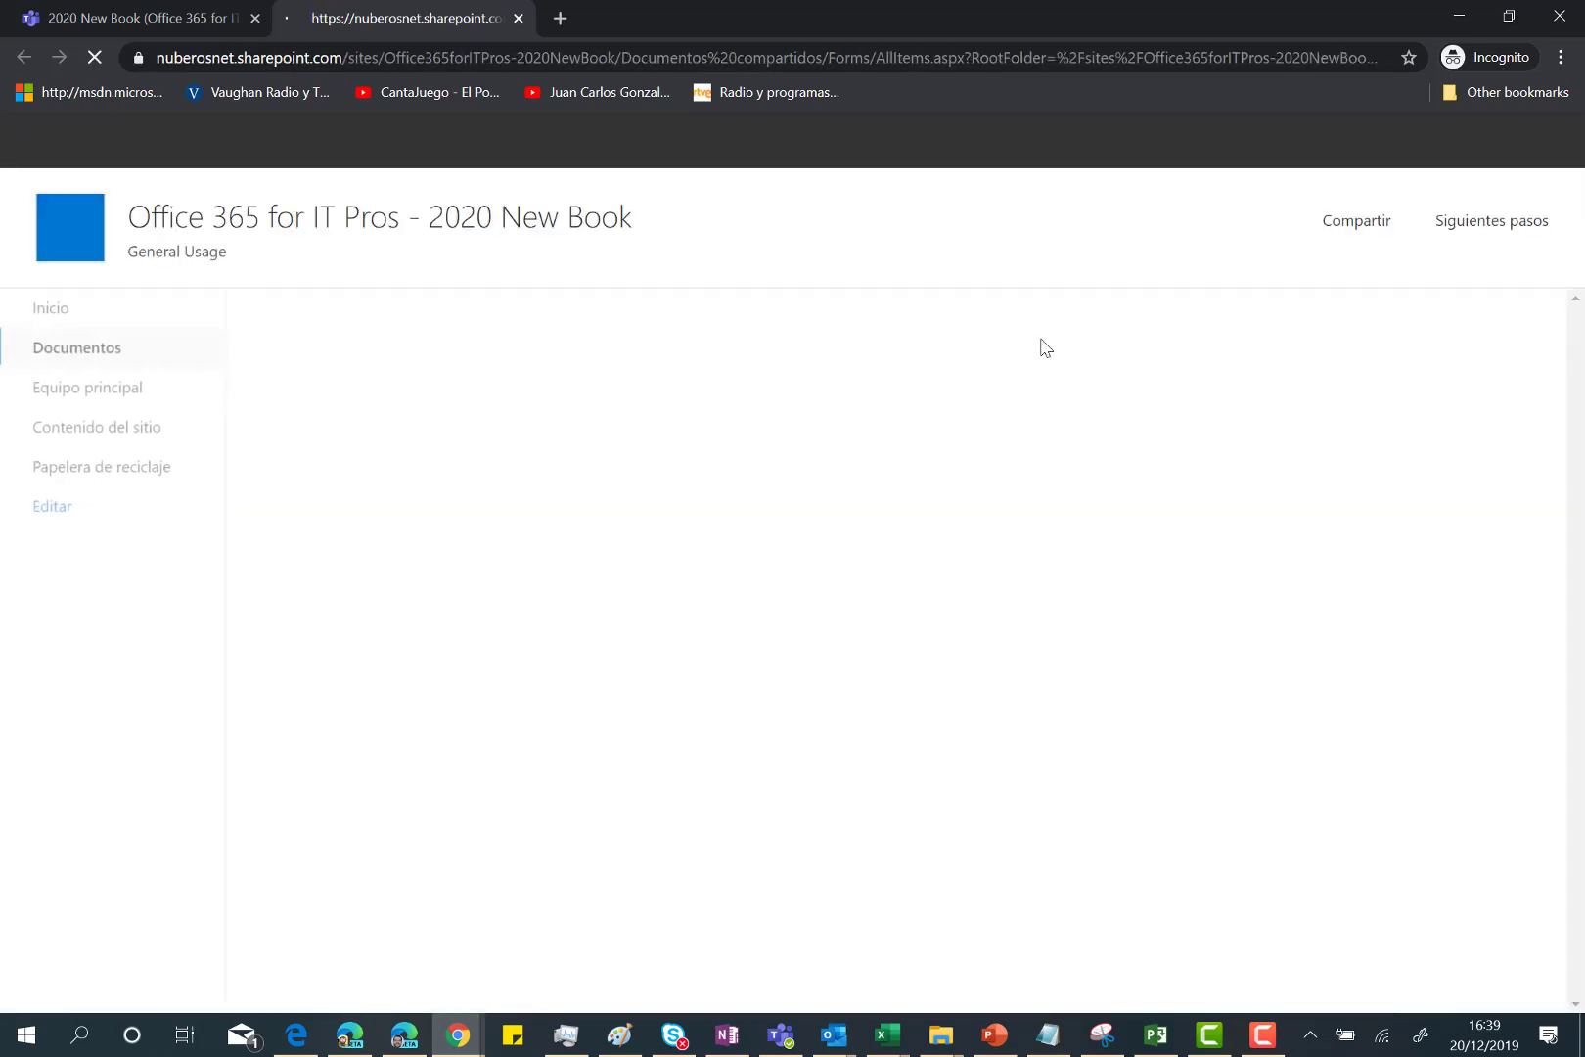
pyautogui.doubleClick(423, 57)
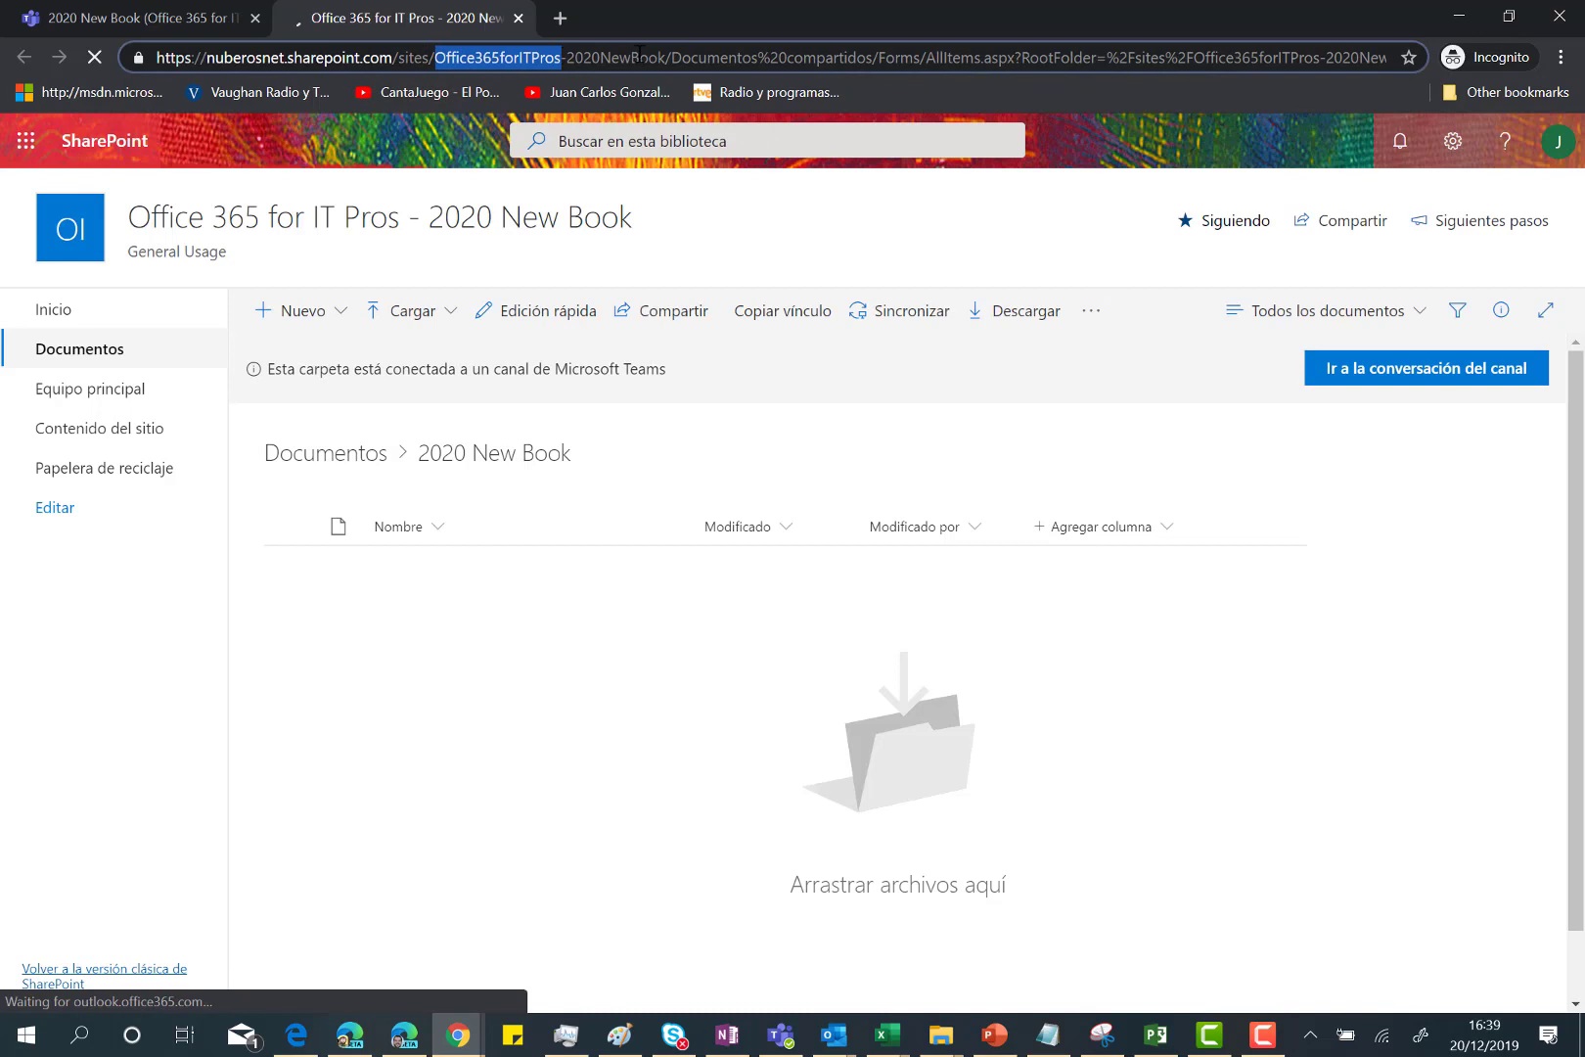
pyautogui.moveTo(666, 56); pyautogui.dragTo(576, 57)
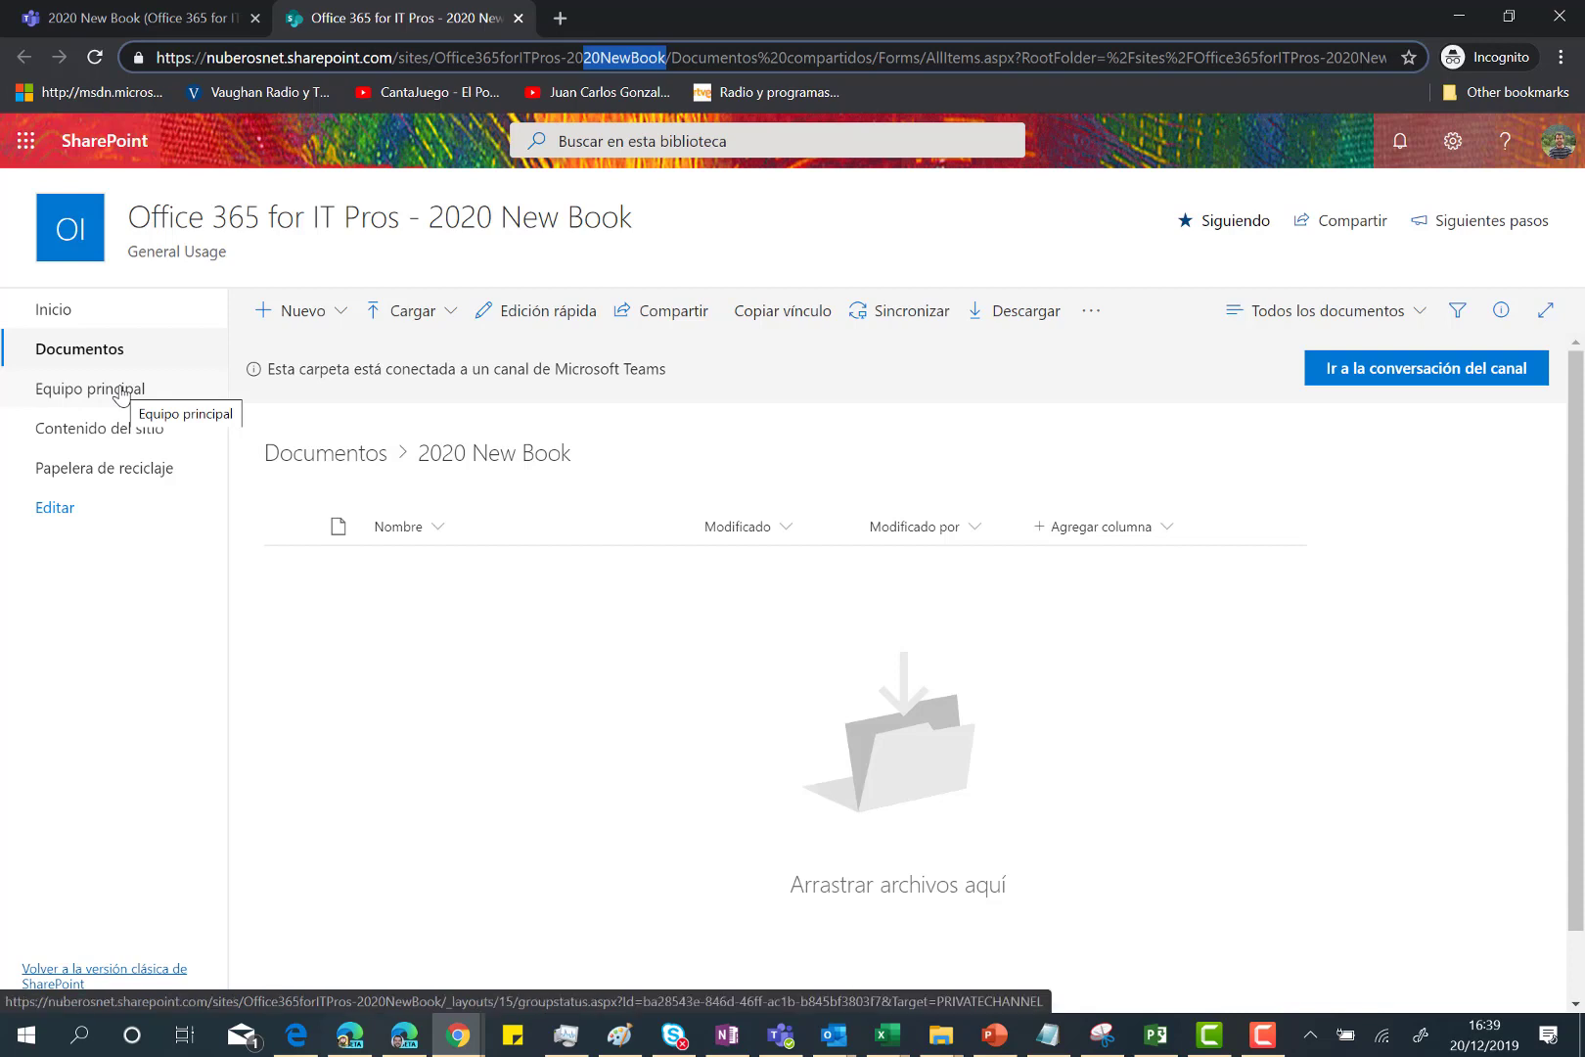
pyautogui.click(67, 337)
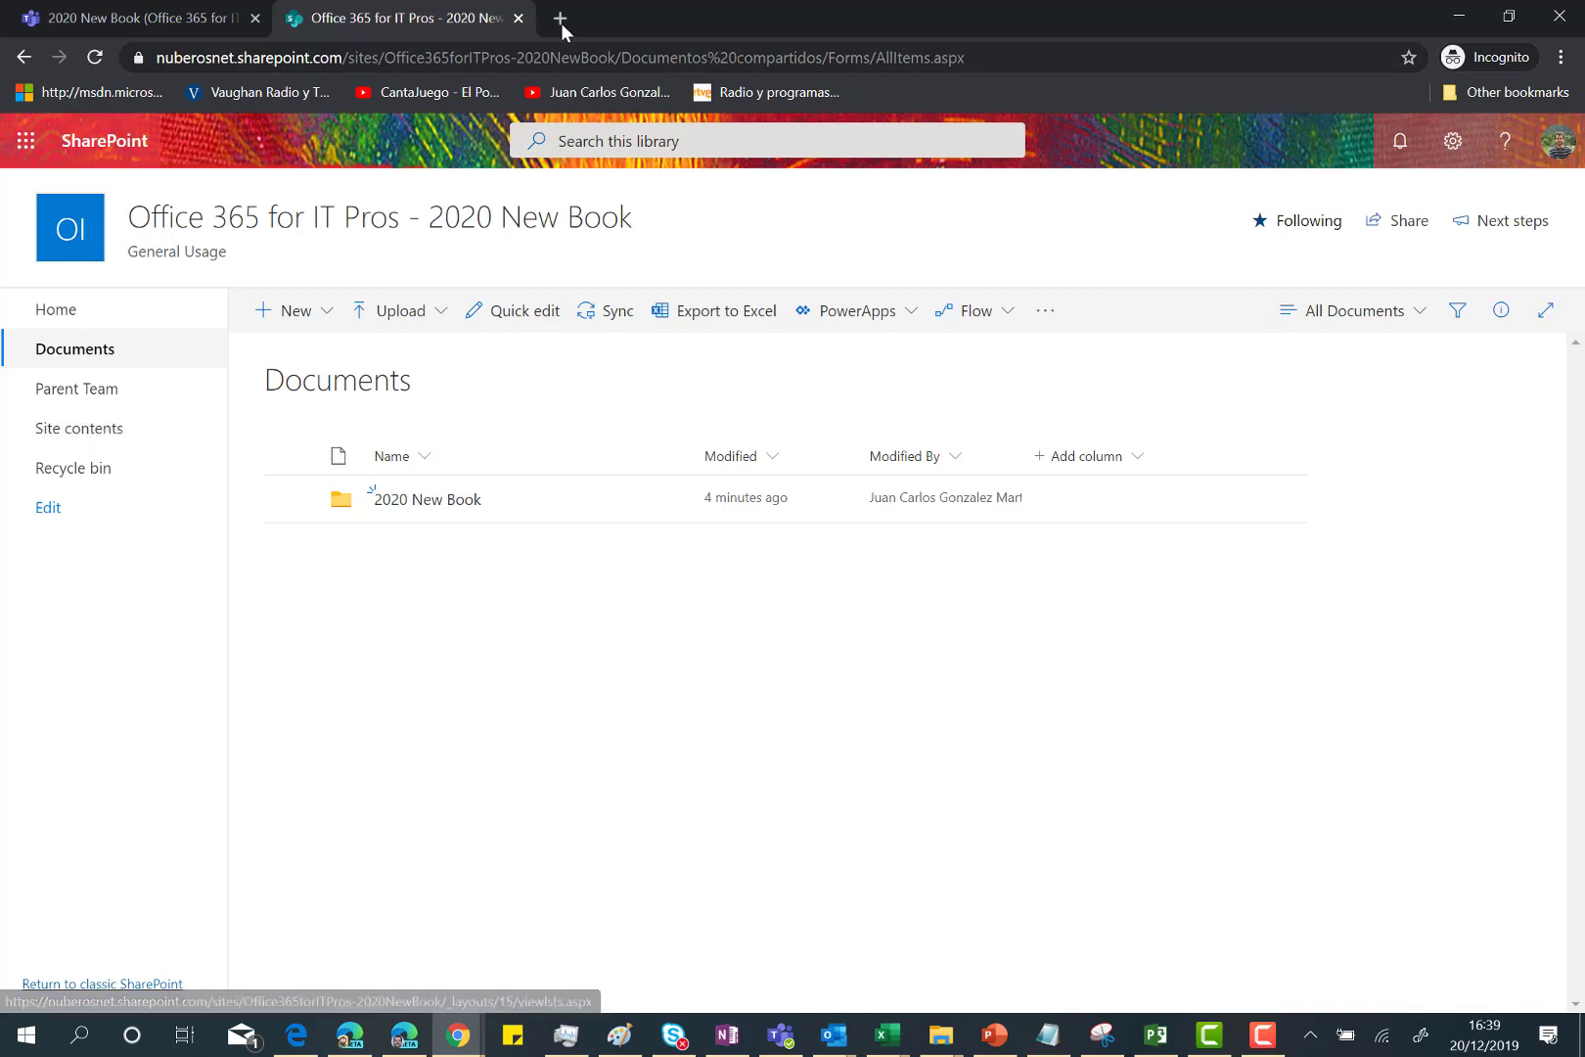
pyautogui.click(330, 59)
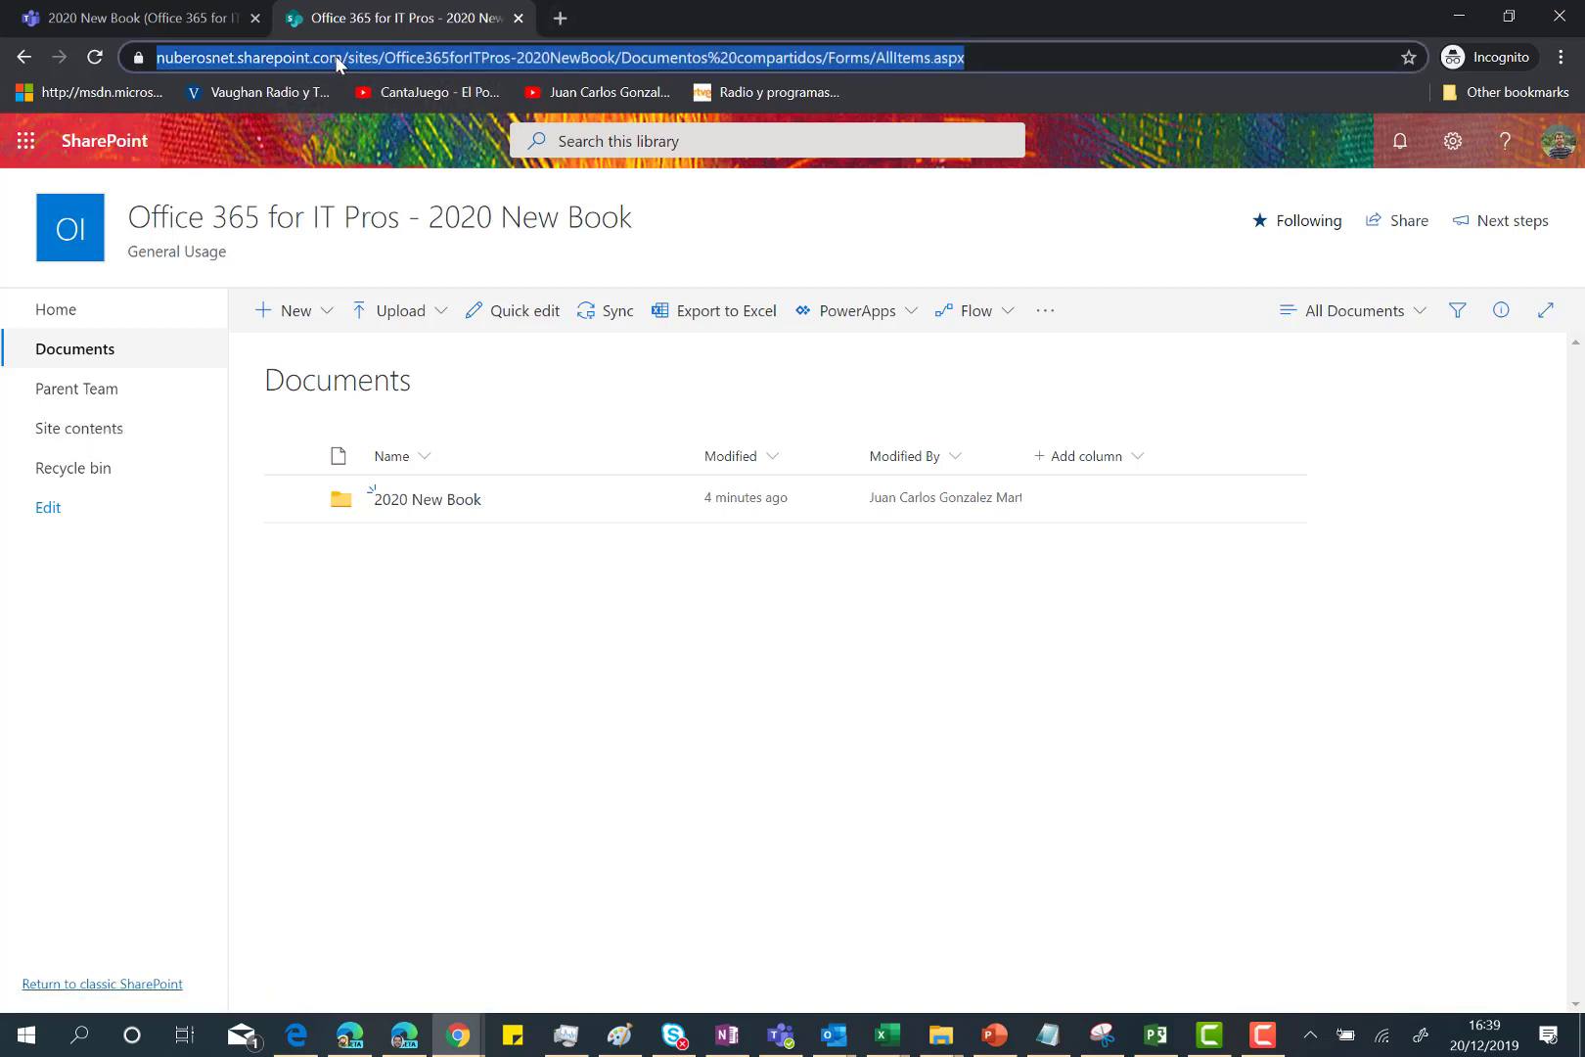
pyautogui.click(336, 59)
pyautogui.moveTo(397, 57); pyautogui.dragTo(93, 49)
pyautogui.hotkey('ctrl', 'c')
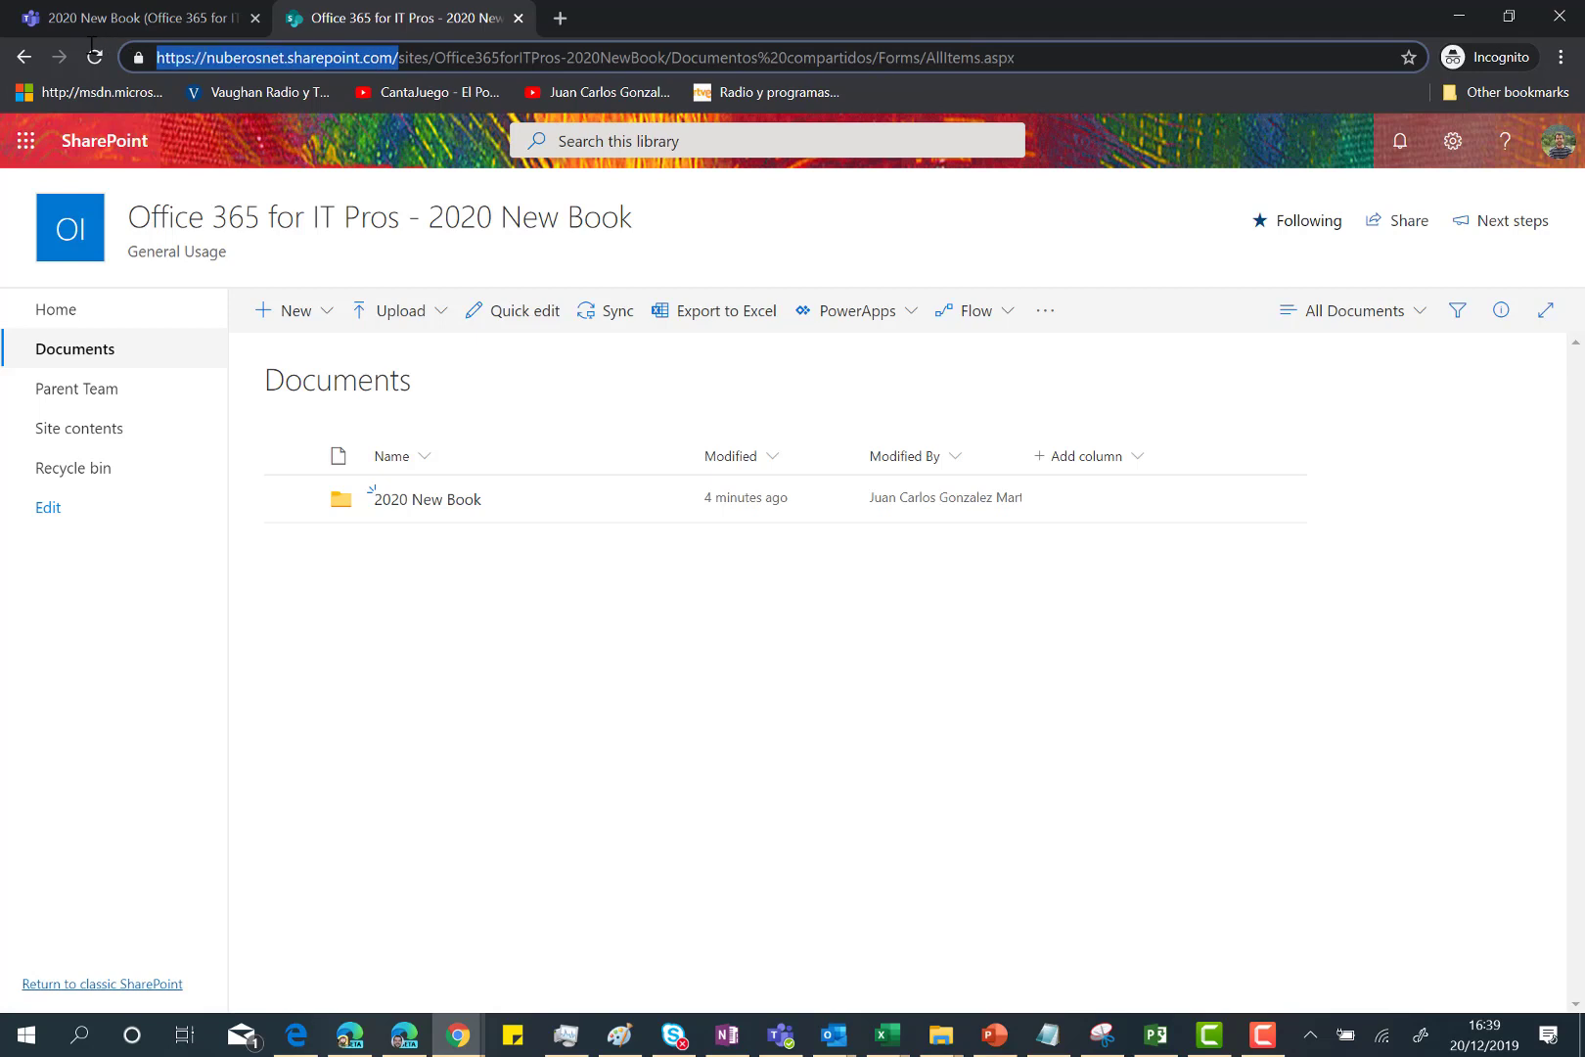
pyautogui.click(563, 16)
pyautogui.hotkey('ctrl', 'v')
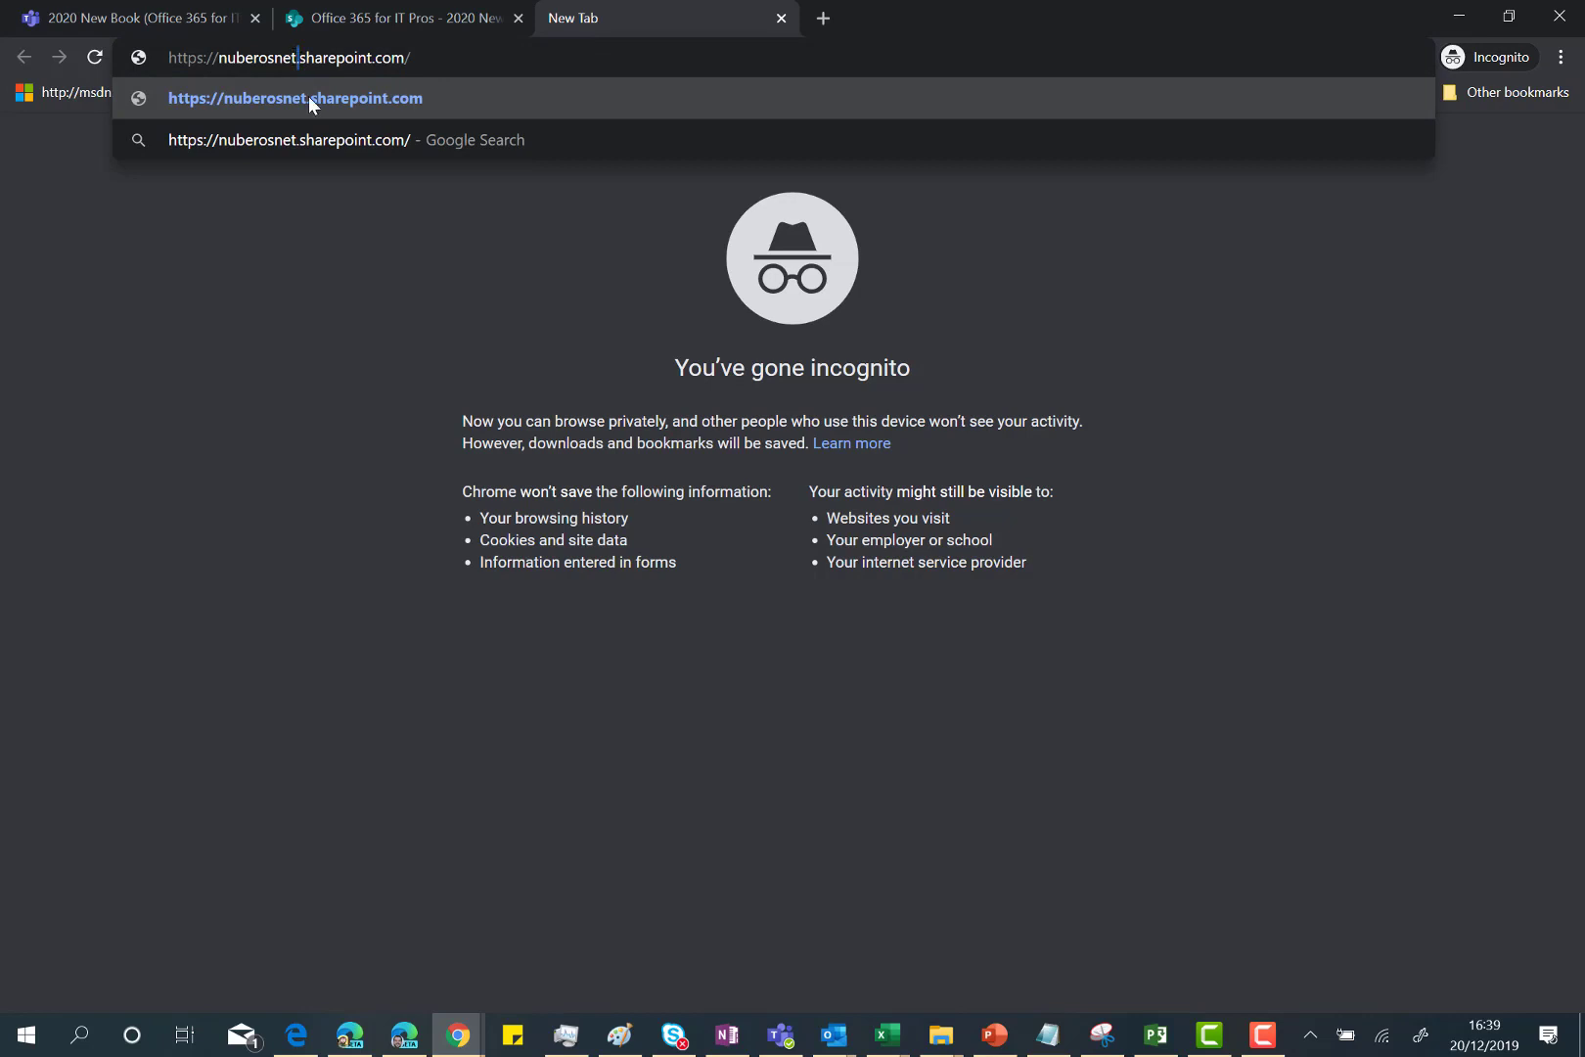
pyautogui.press('BackSpace')
pyautogui.write('-ad,')
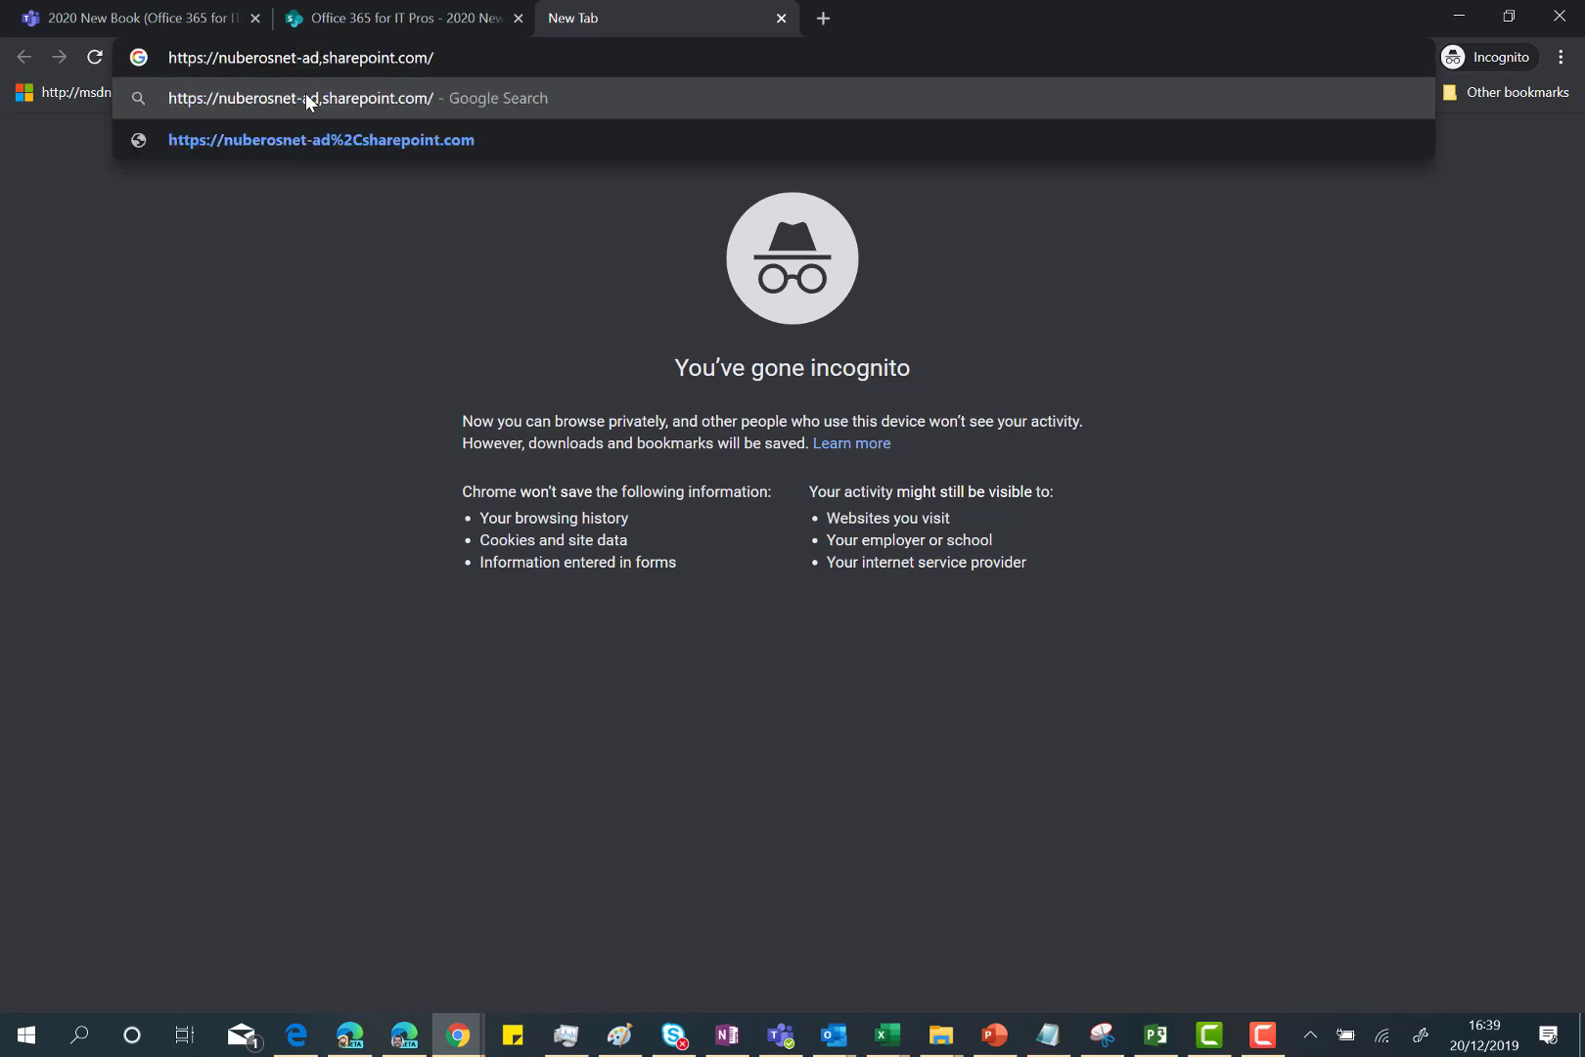
pyautogui.press('BackSpace')
pyautogui.write('min.')
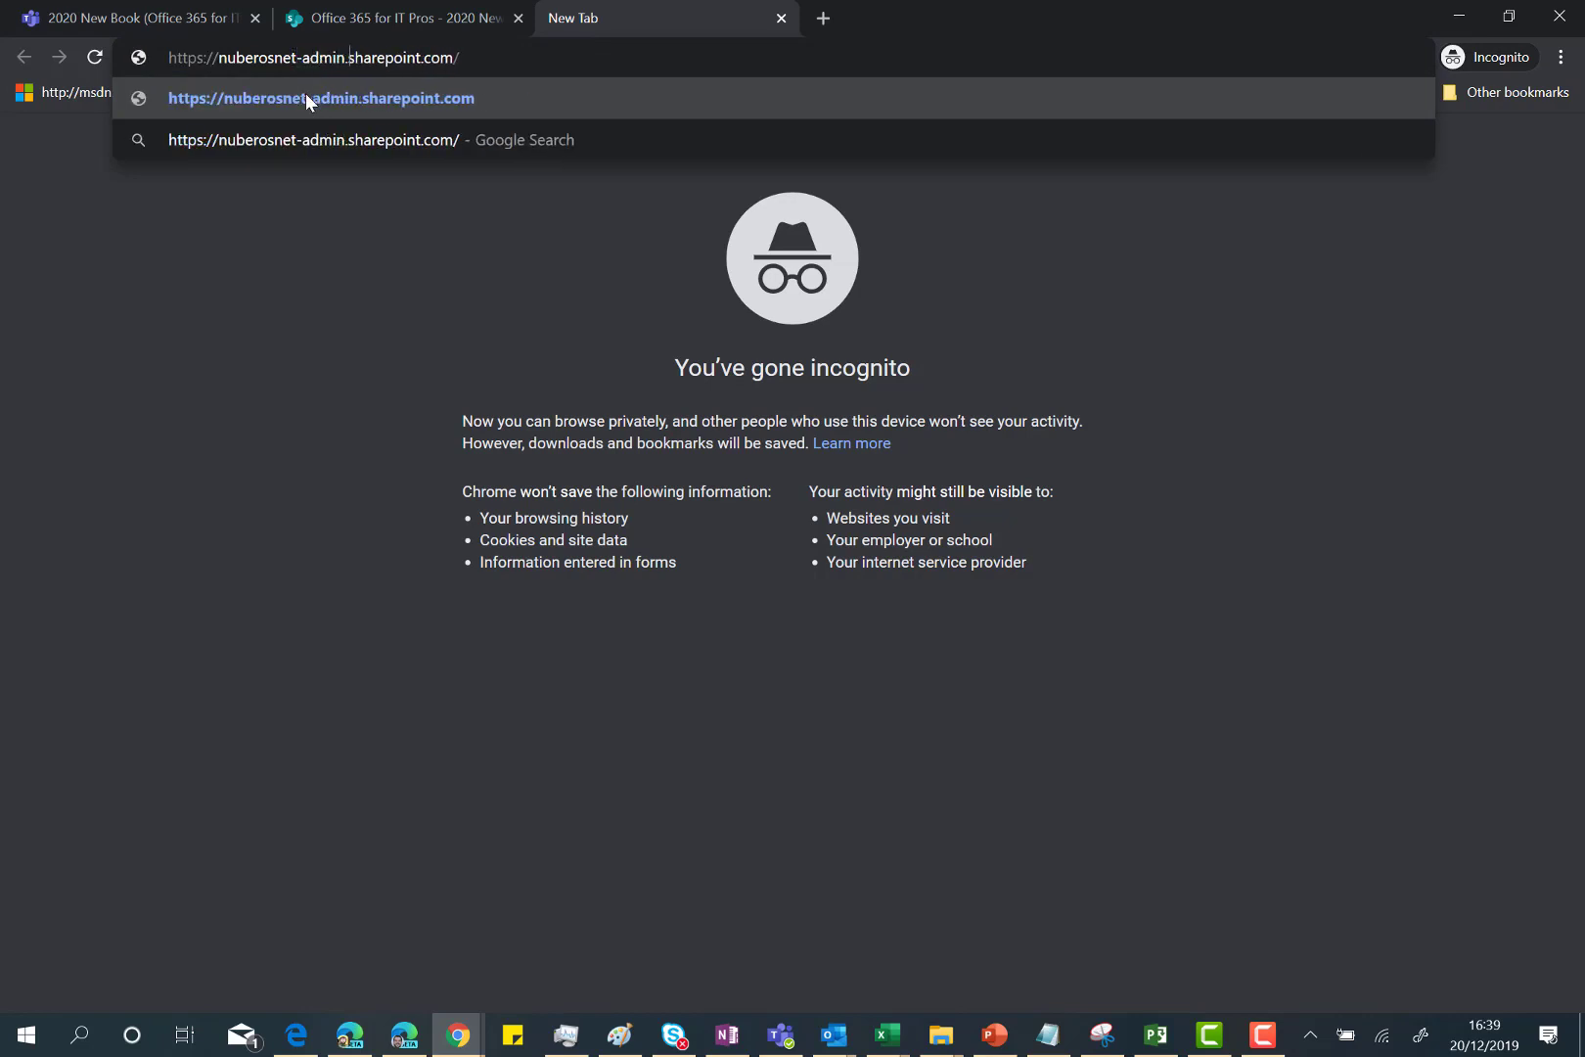
pyautogui.press('Return')
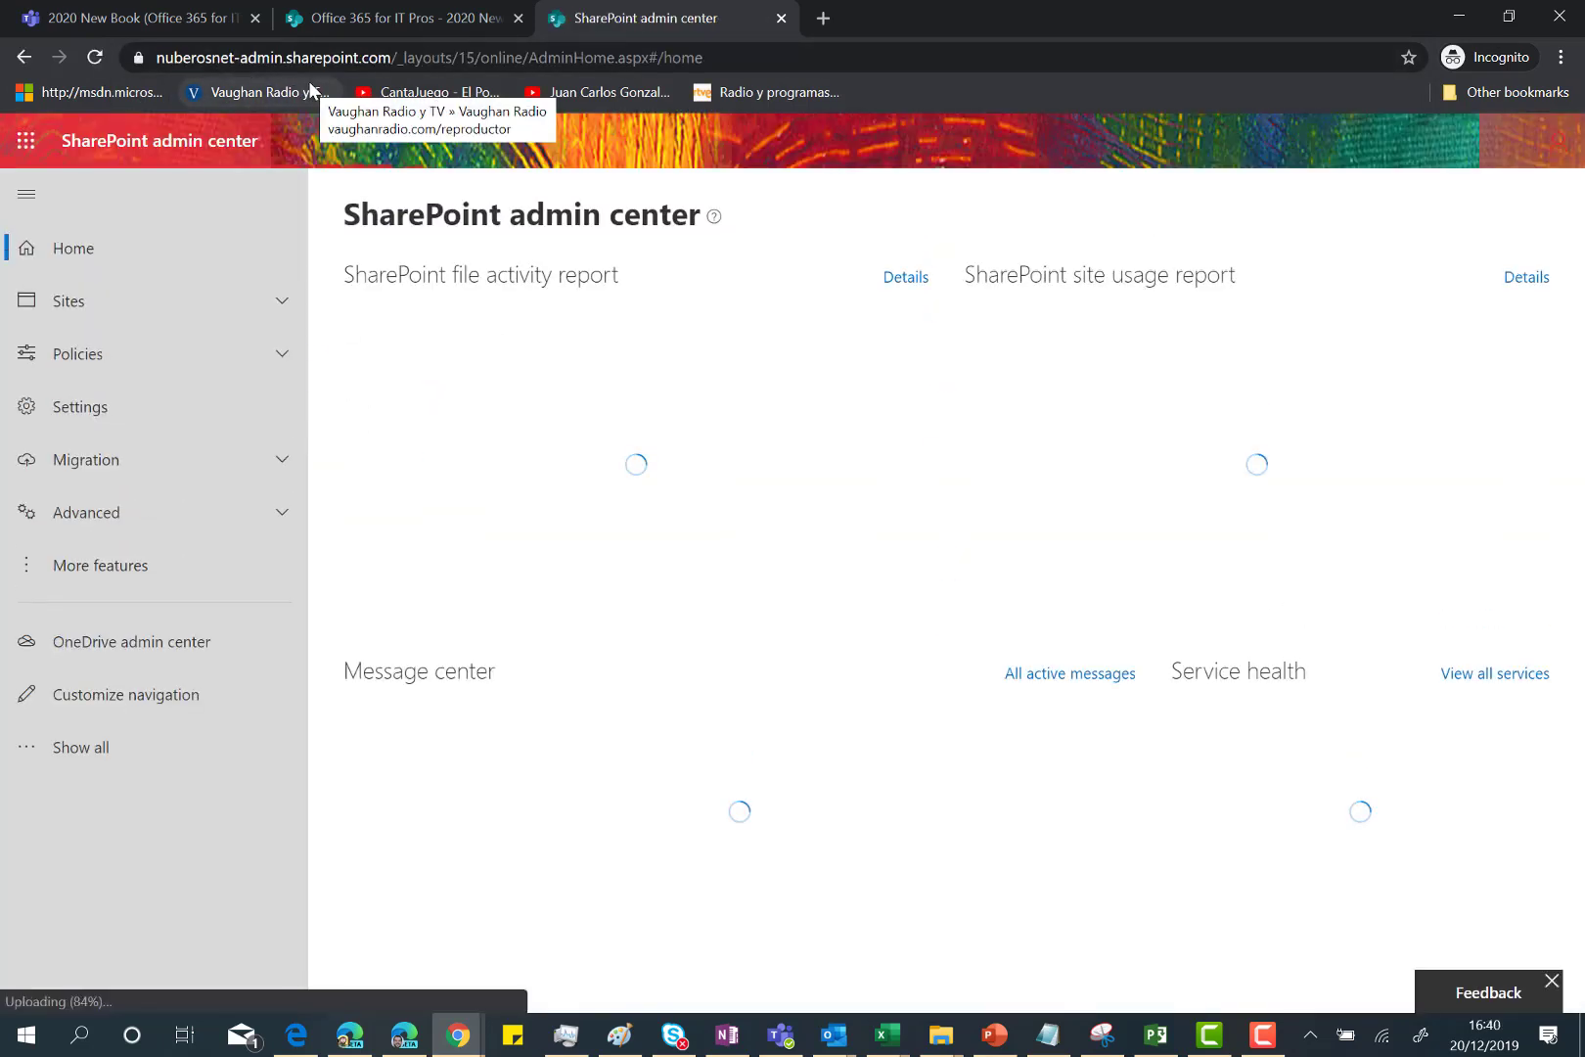
# Search the active sites for "Office 365", look through the list, and narrow the search to "Office 365 for".
pyautogui.click(69, 310)
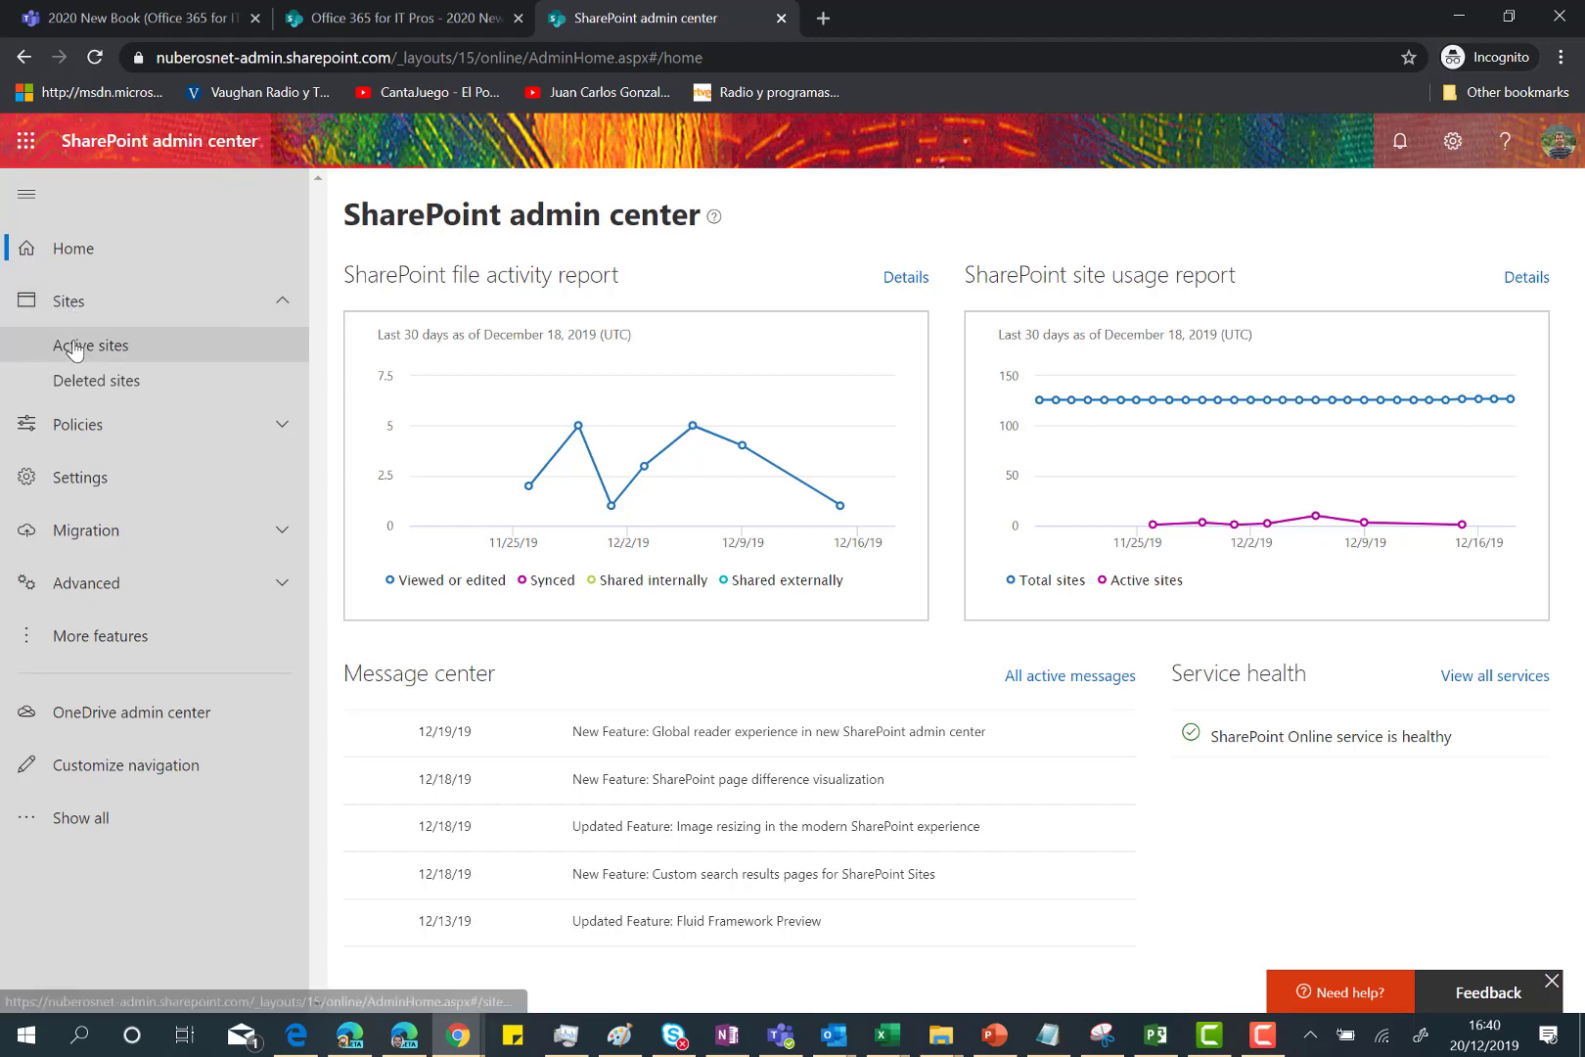
pyautogui.click(73, 345)
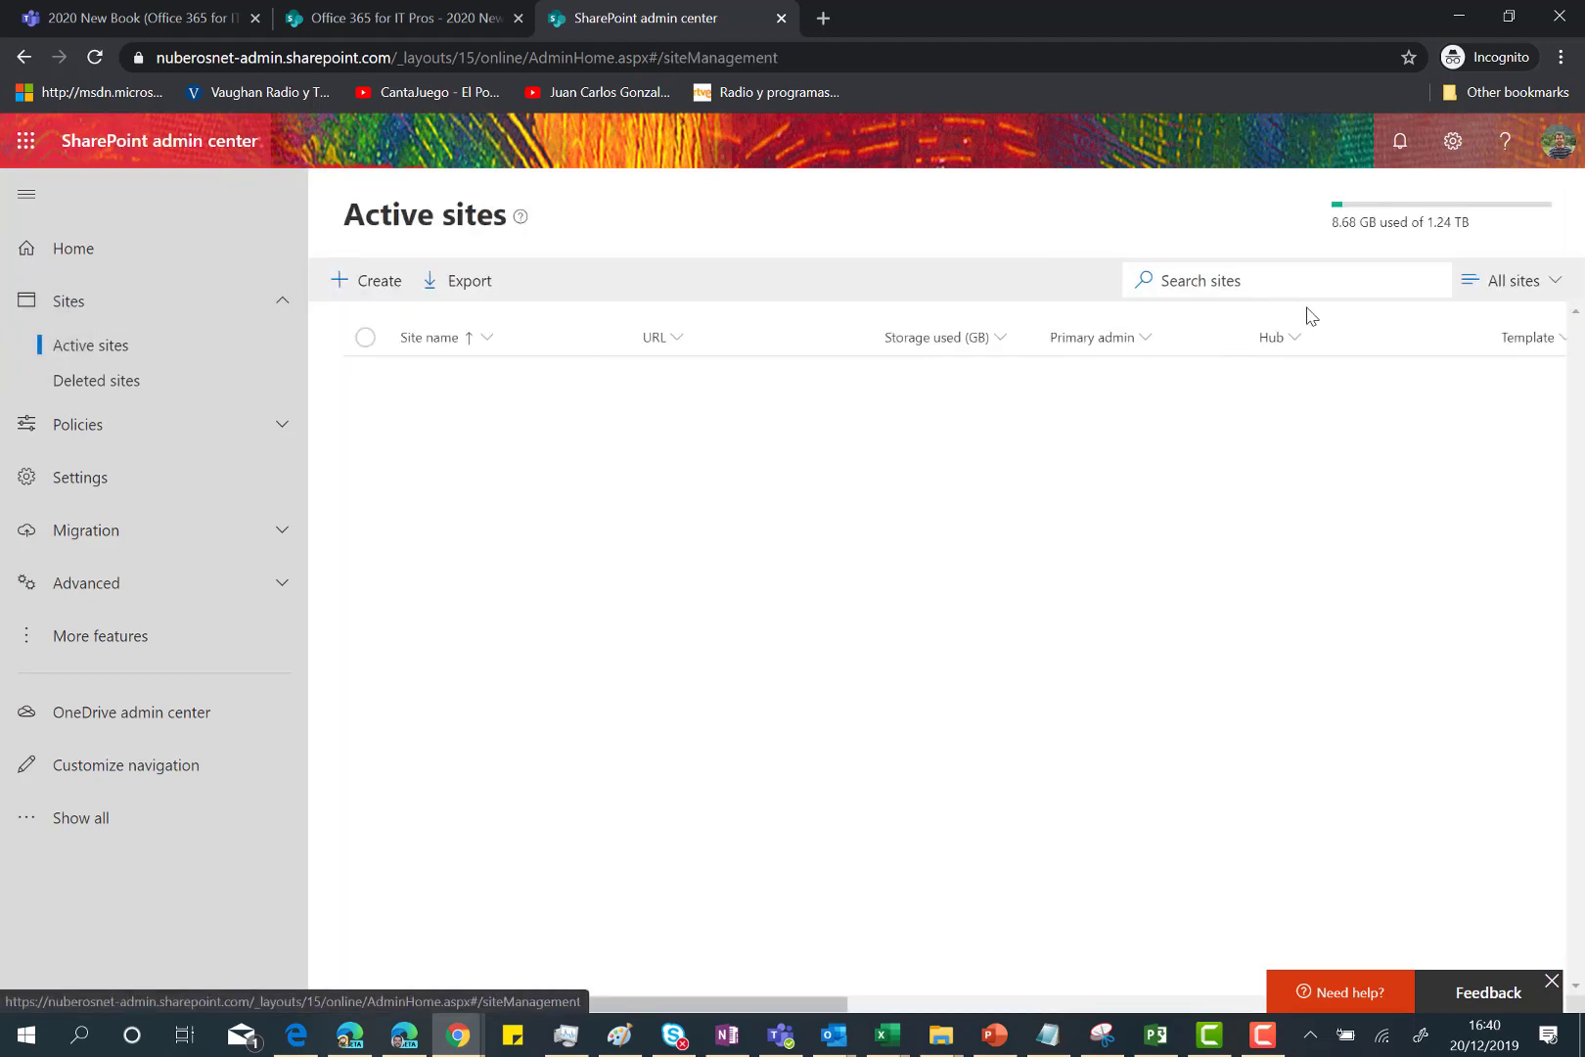
pyautogui.click(1252, 291)
pyautogui.write('Office 365')
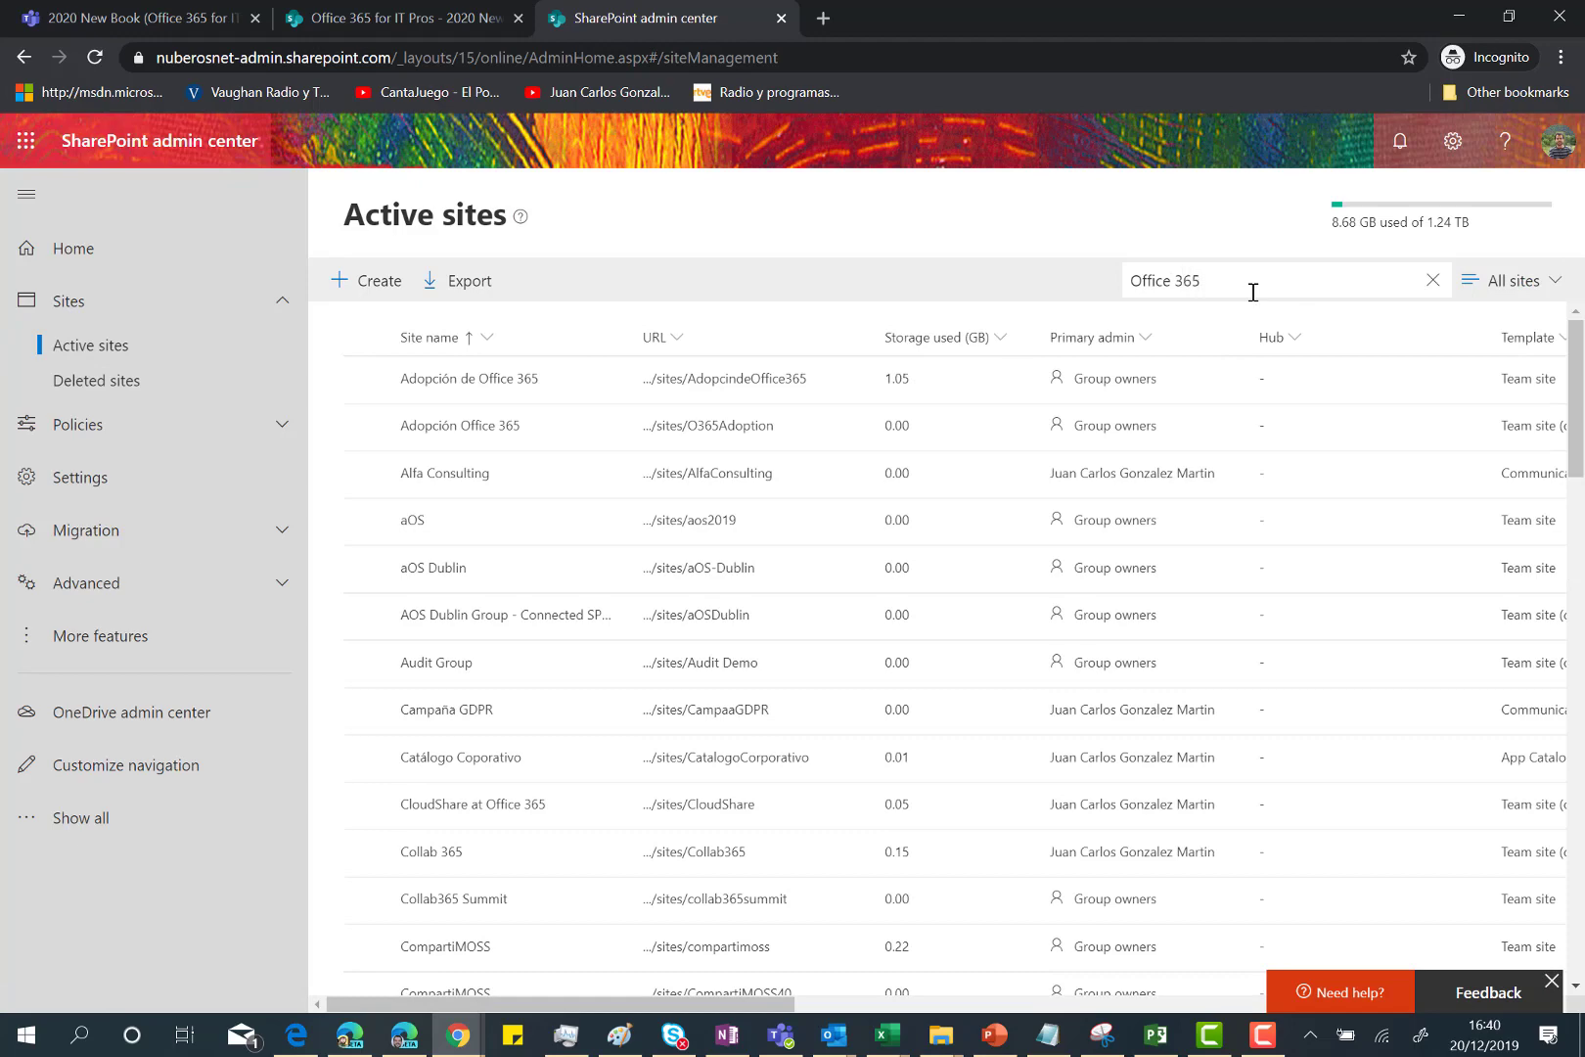
pyautogui.press('Return')
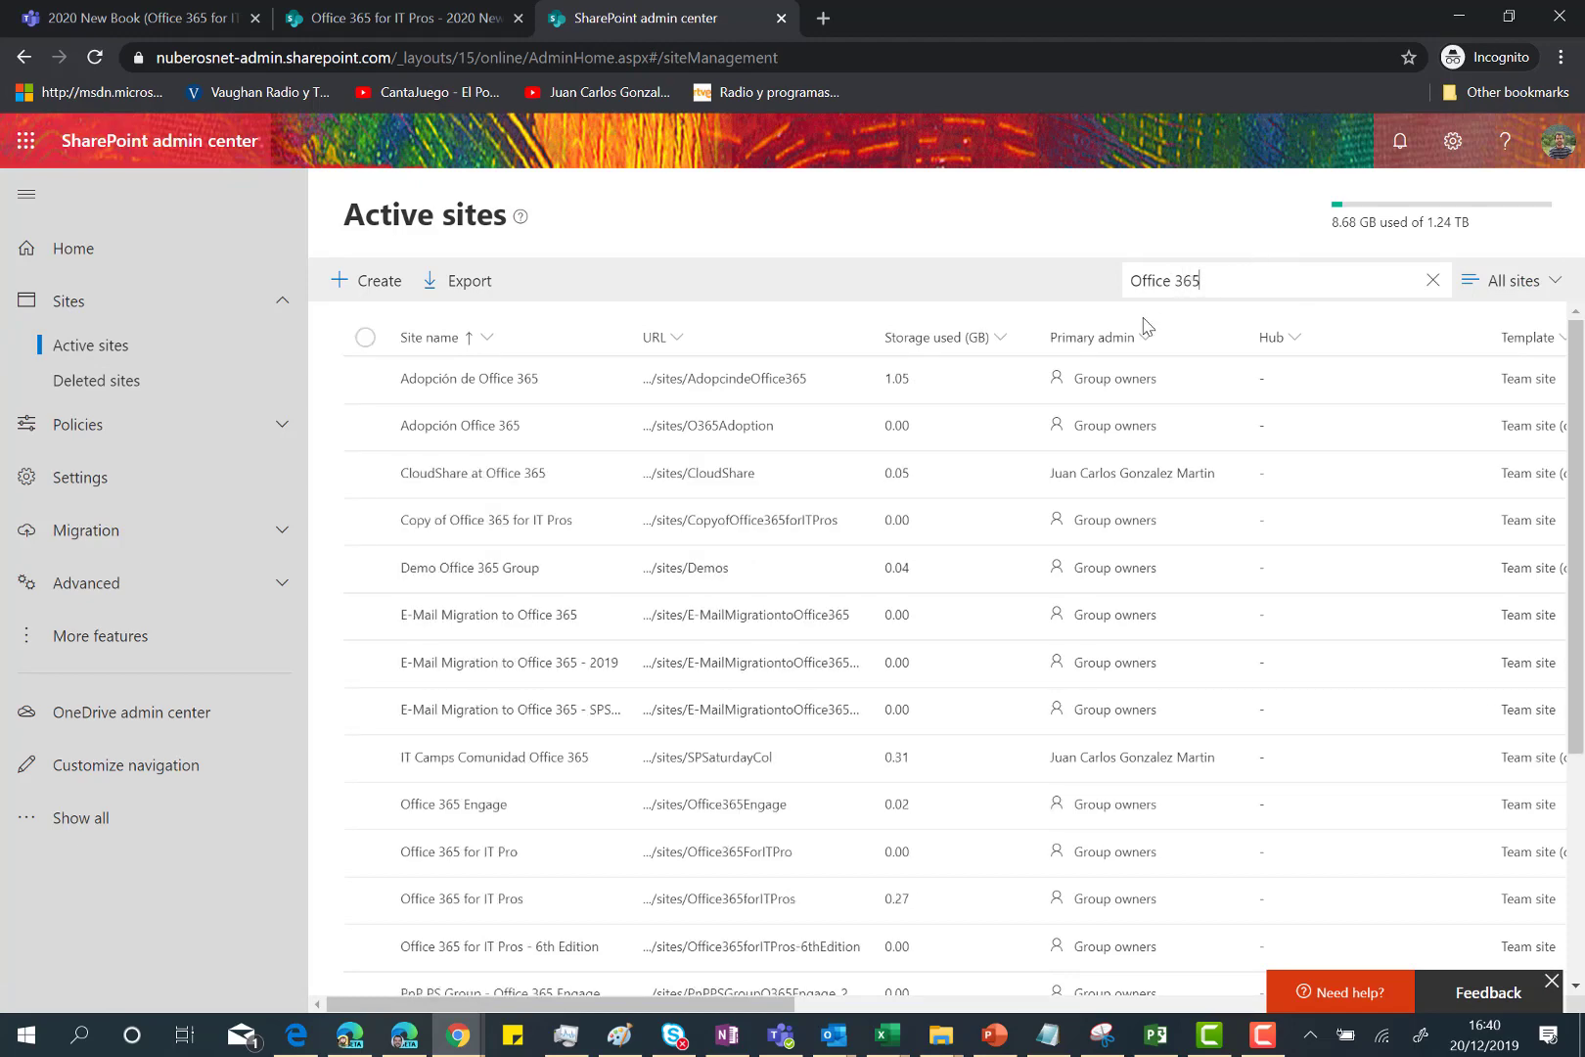
pyautogui.scroll(-2, 780, 452)
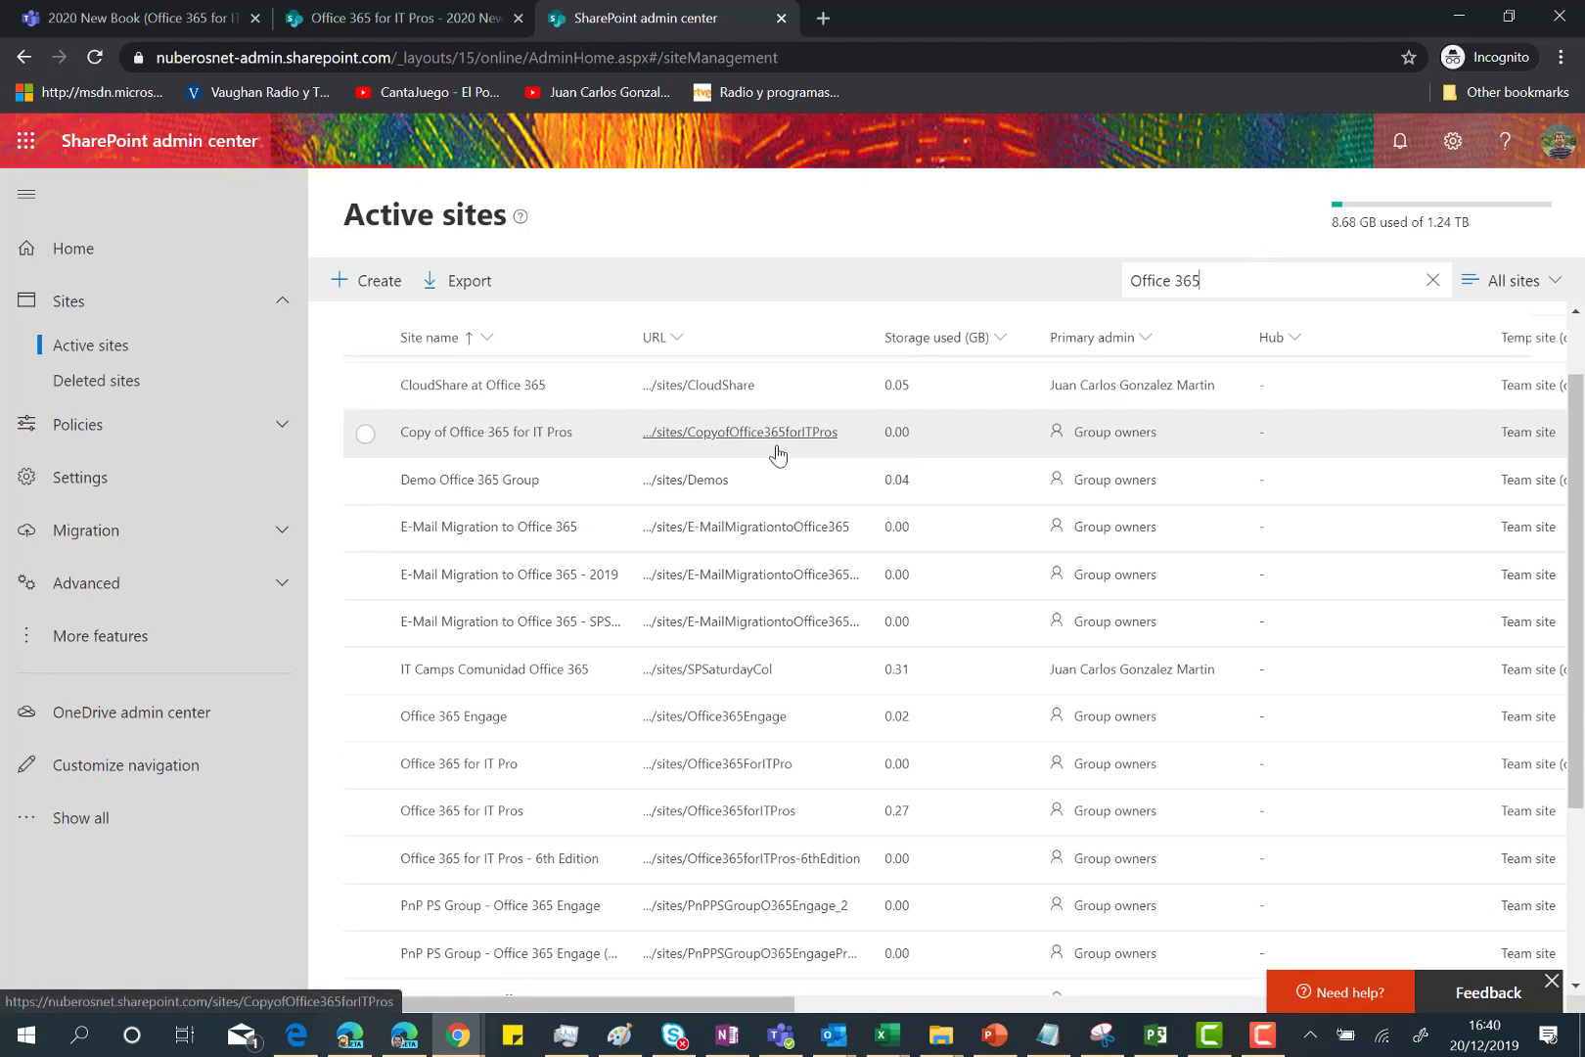
pyautogui.scroll(-2, 773, 450)
pyautogui.scroll(5, 778, 453)
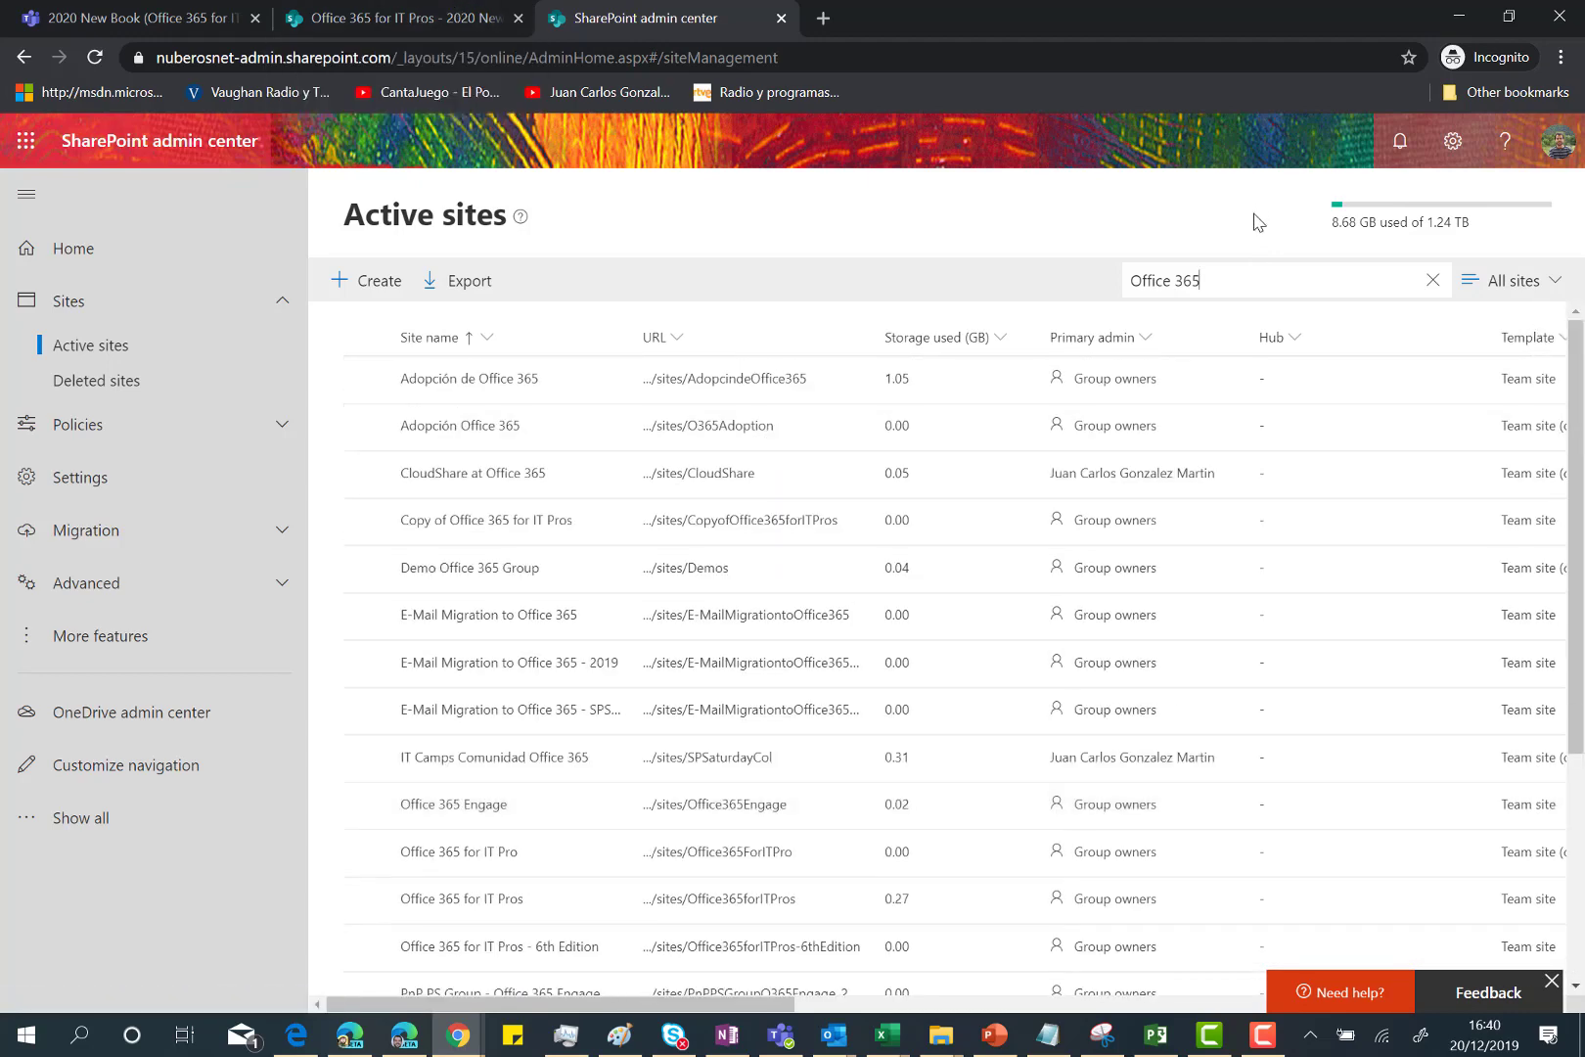
pyautogui.press('Return')
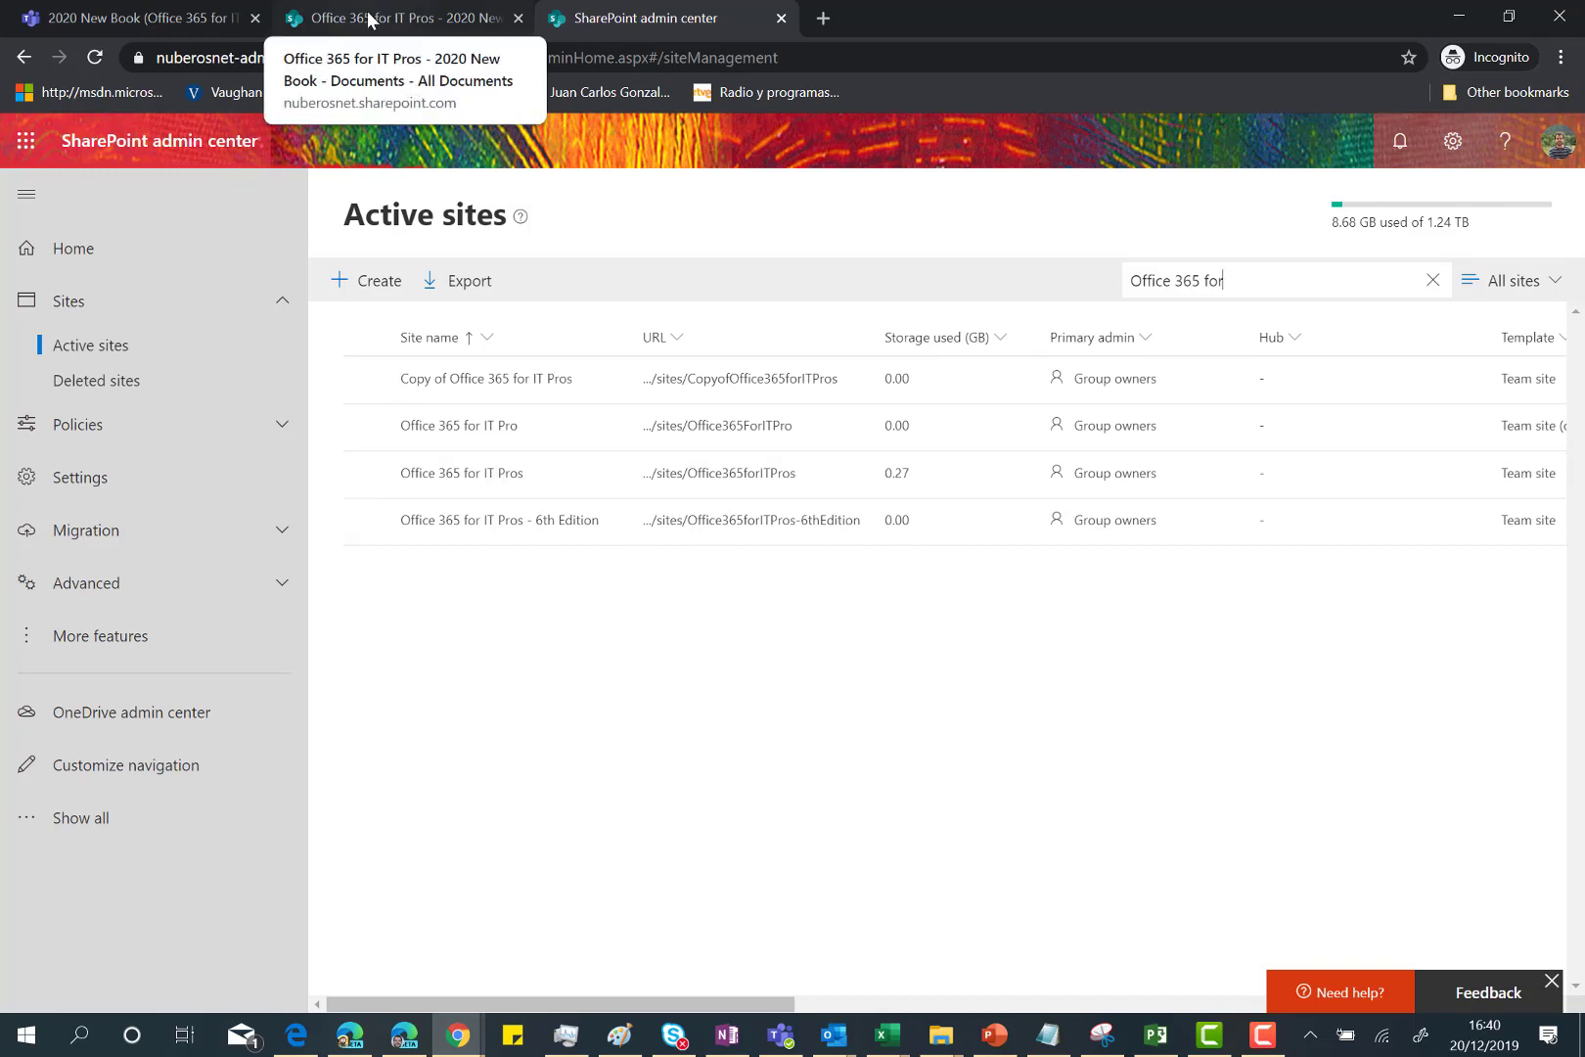
# Open the parent team's site from the Office 365 for IT Pros - 2020 New Book site.
pyautogui.click(313, 16)
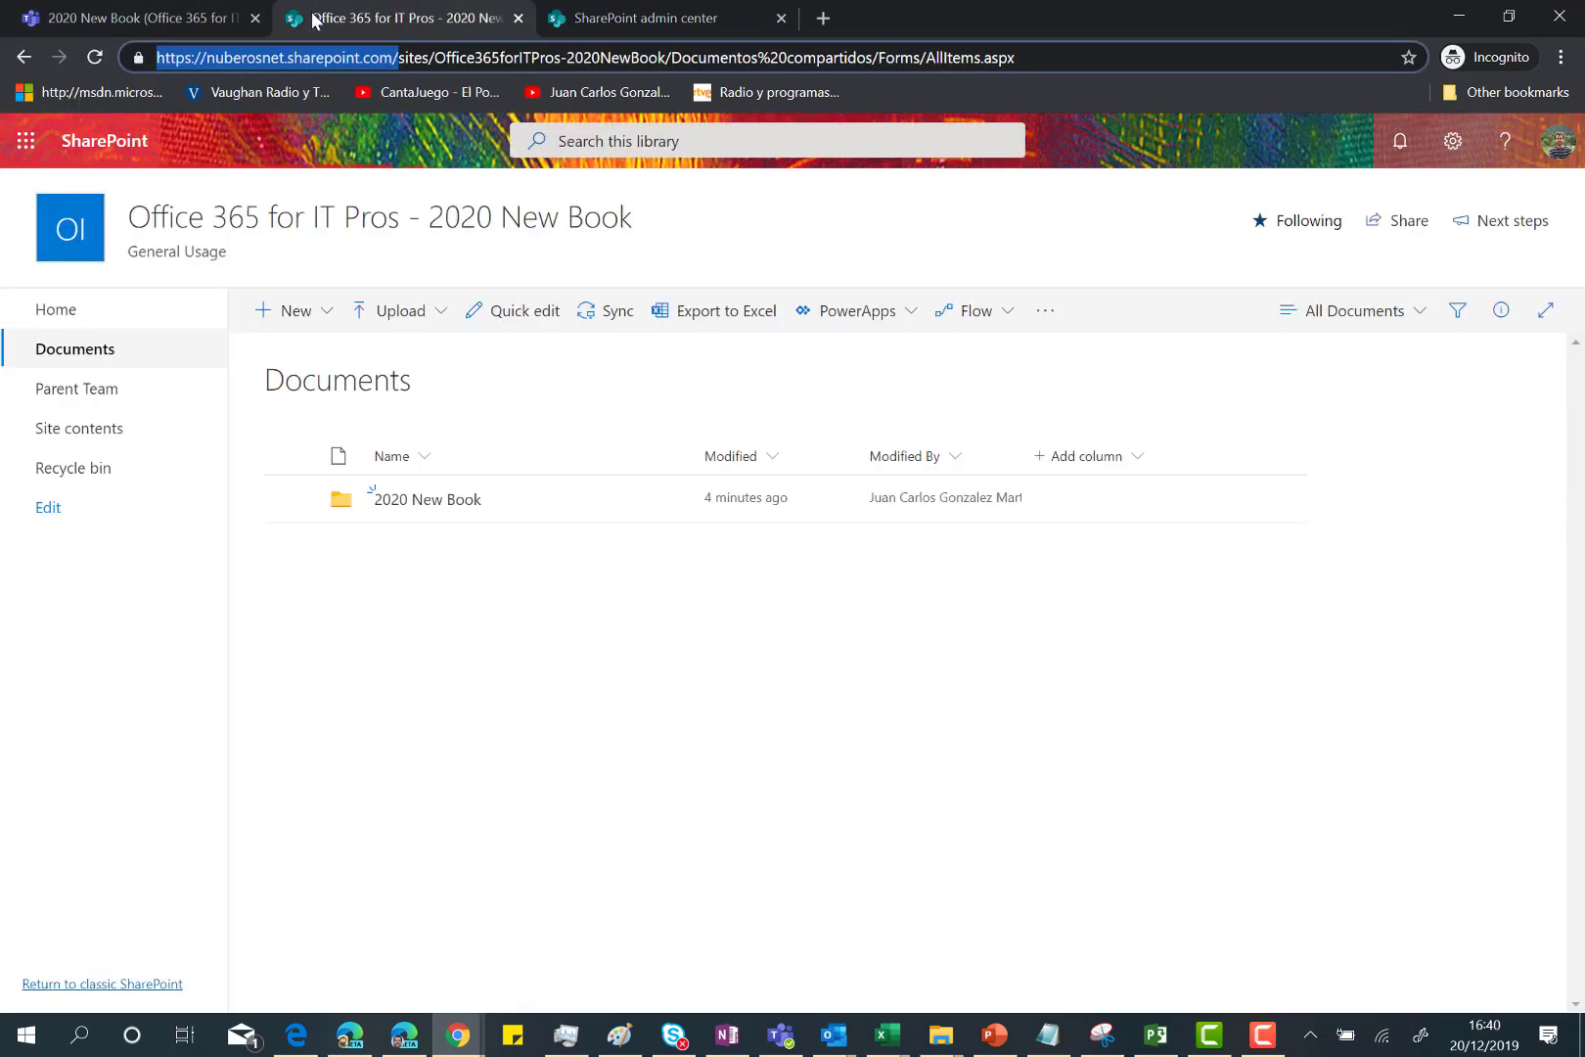
pyautogui.click(91, 391)
pyautogui.click(91, 391)
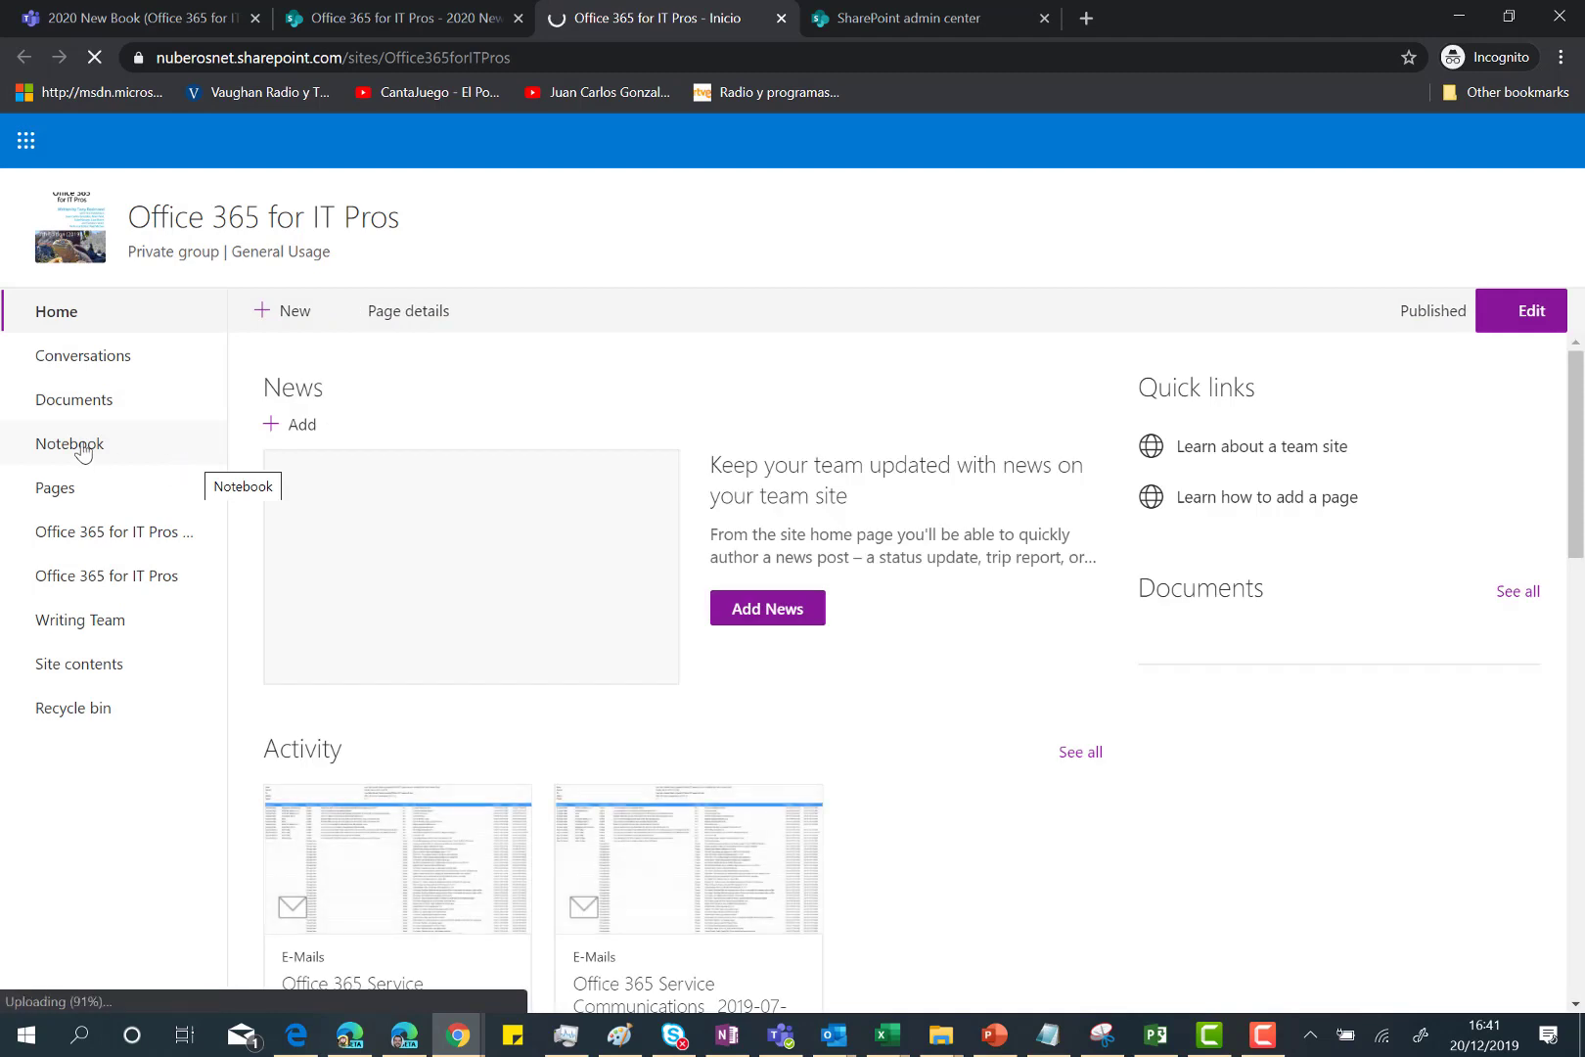
# Follow the 2020 New Book folder's channel conversation link to Teams on the web, declining the desktop app, and return to the channel's files.
pyautogui.click(431, 15)
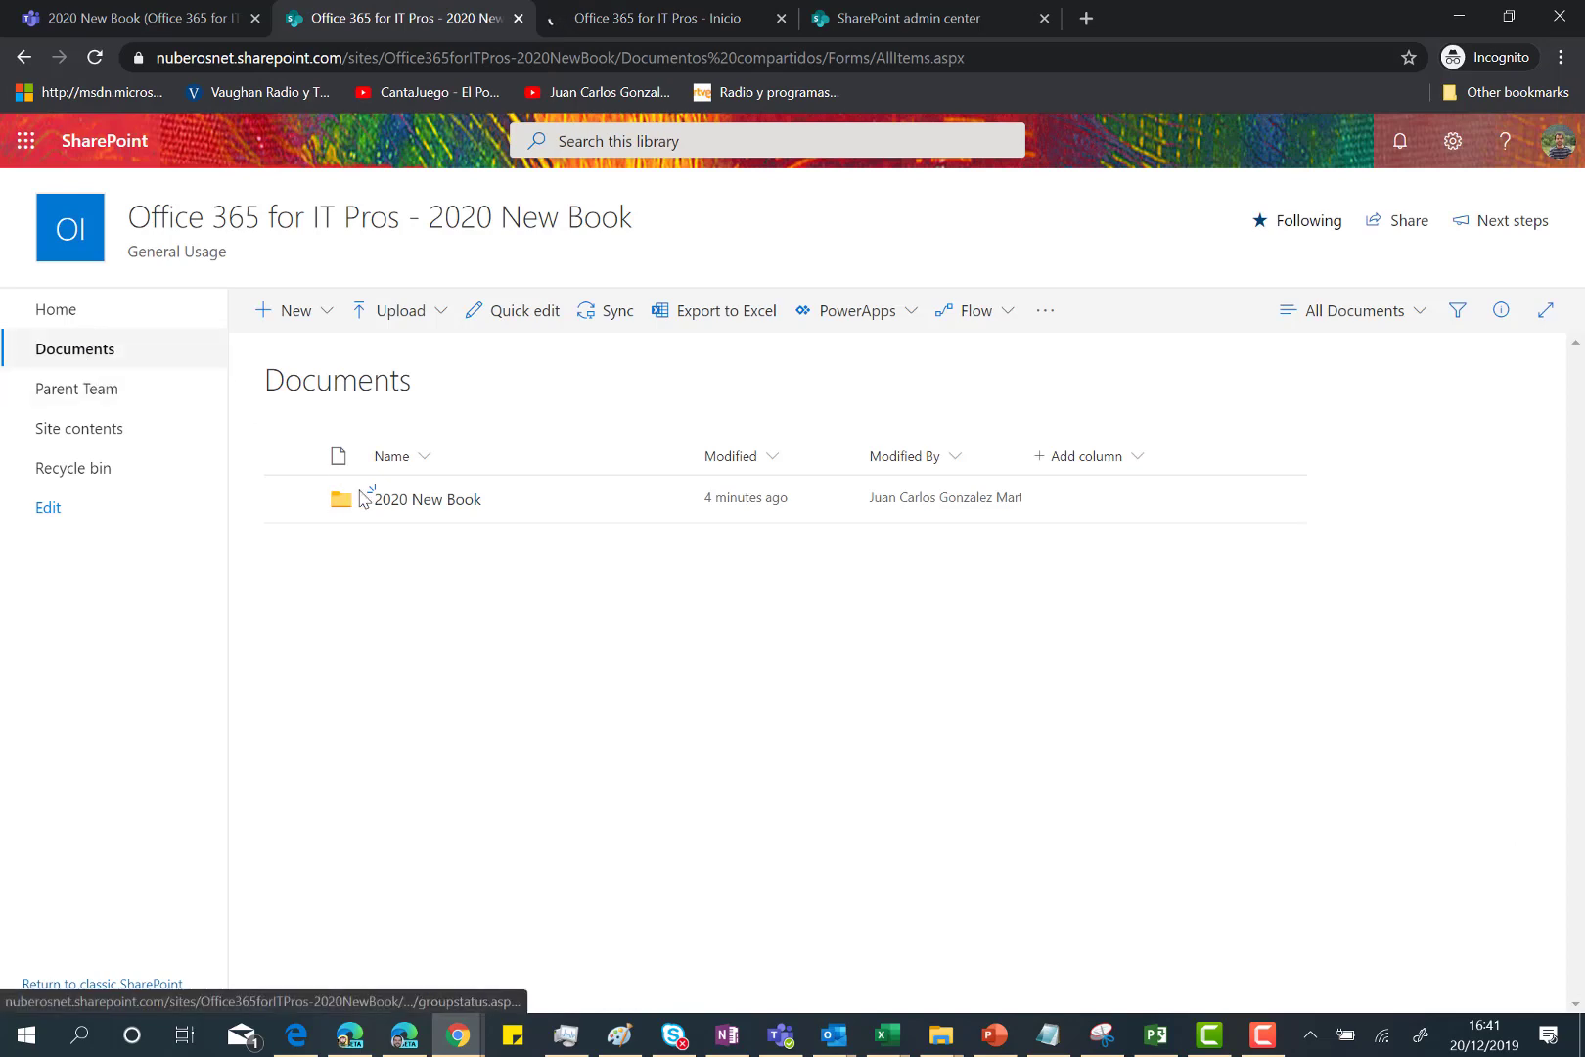
pyautogui.click(380, 499)
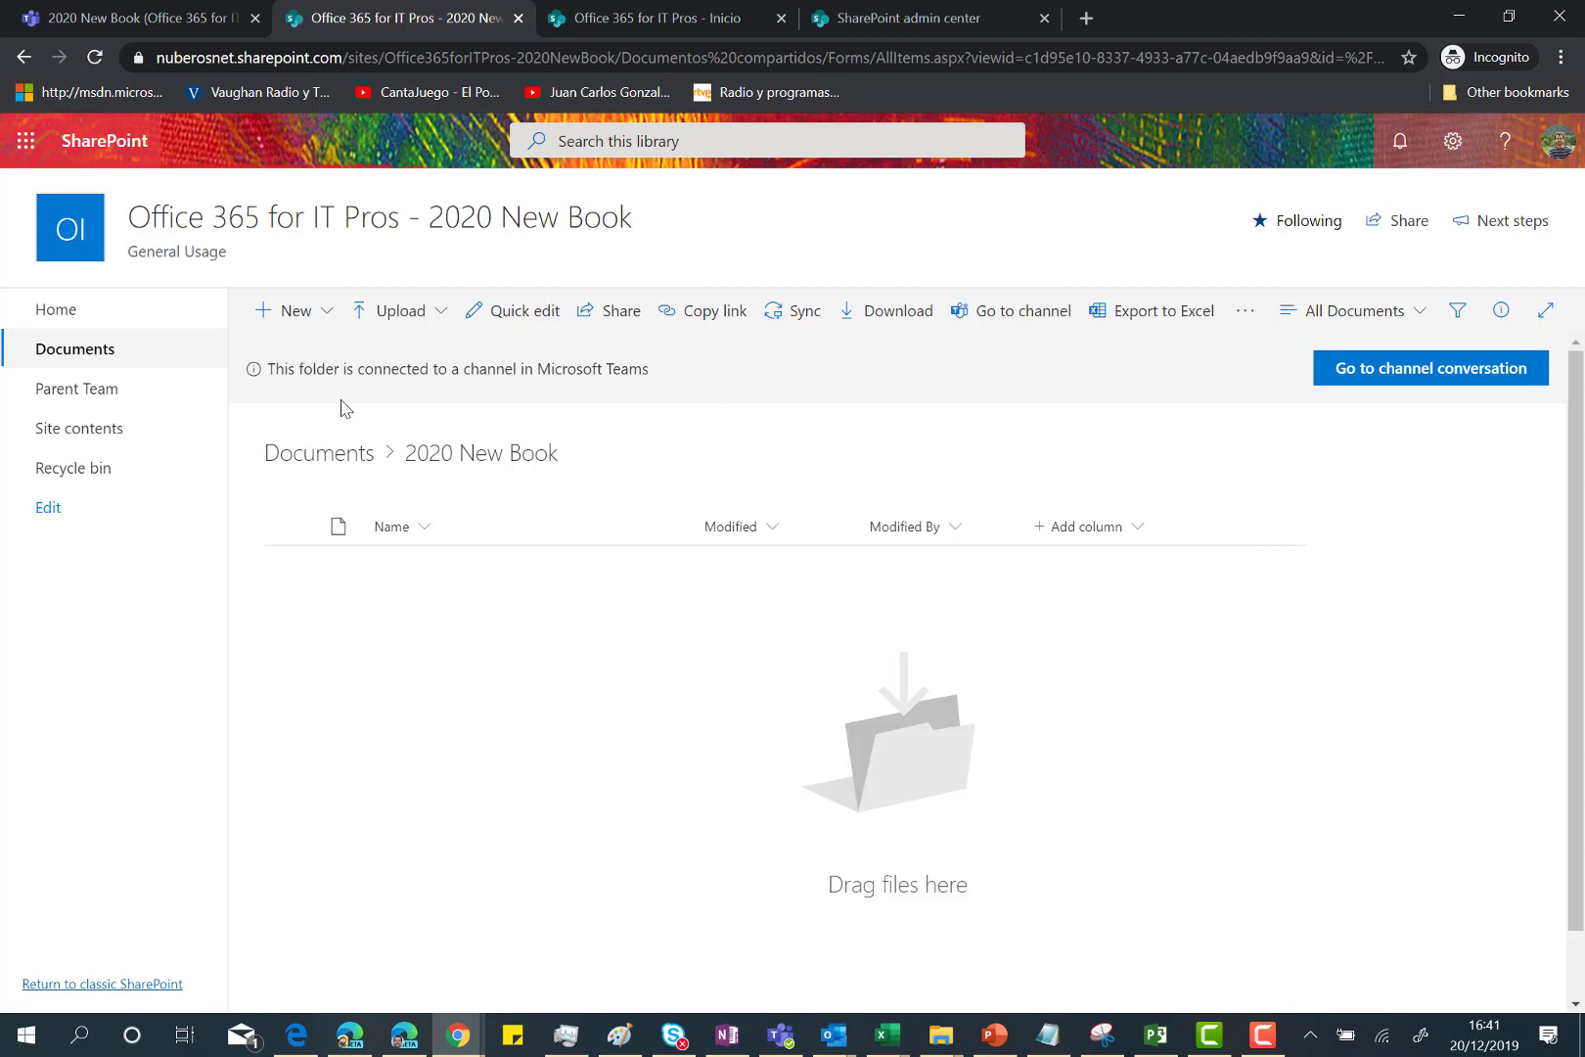
pyautogui.click(1434, 379)
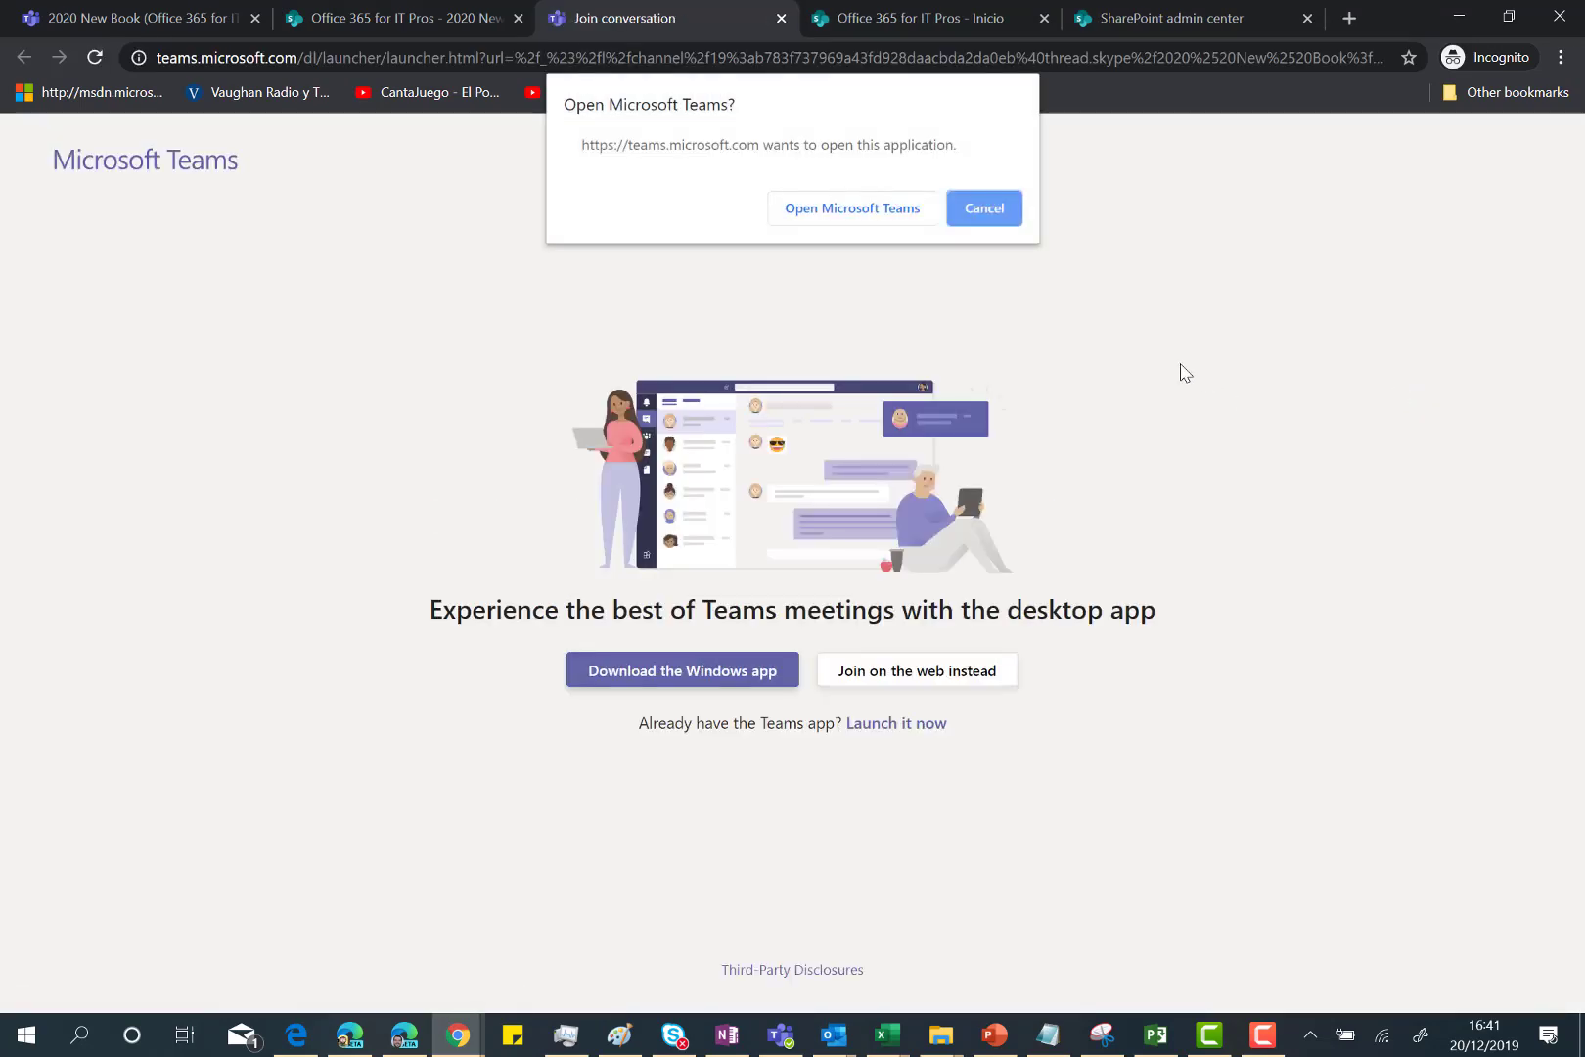
pyautogui.click(963, 209)
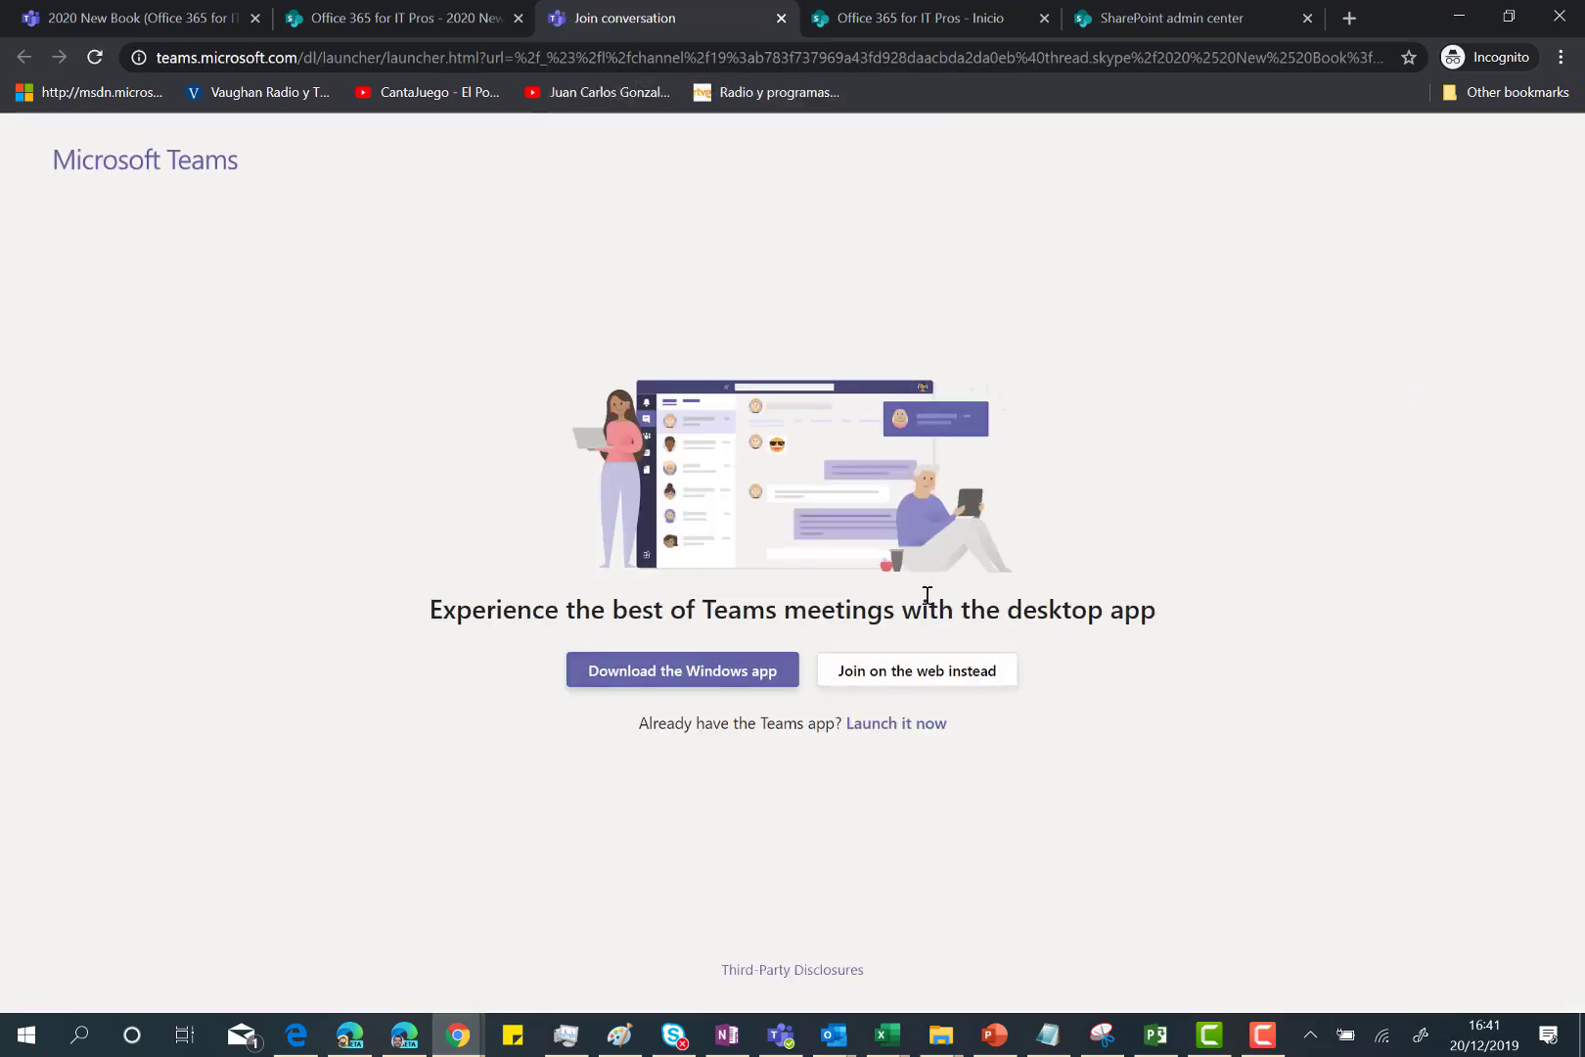
pyautogui.click(890, 724)
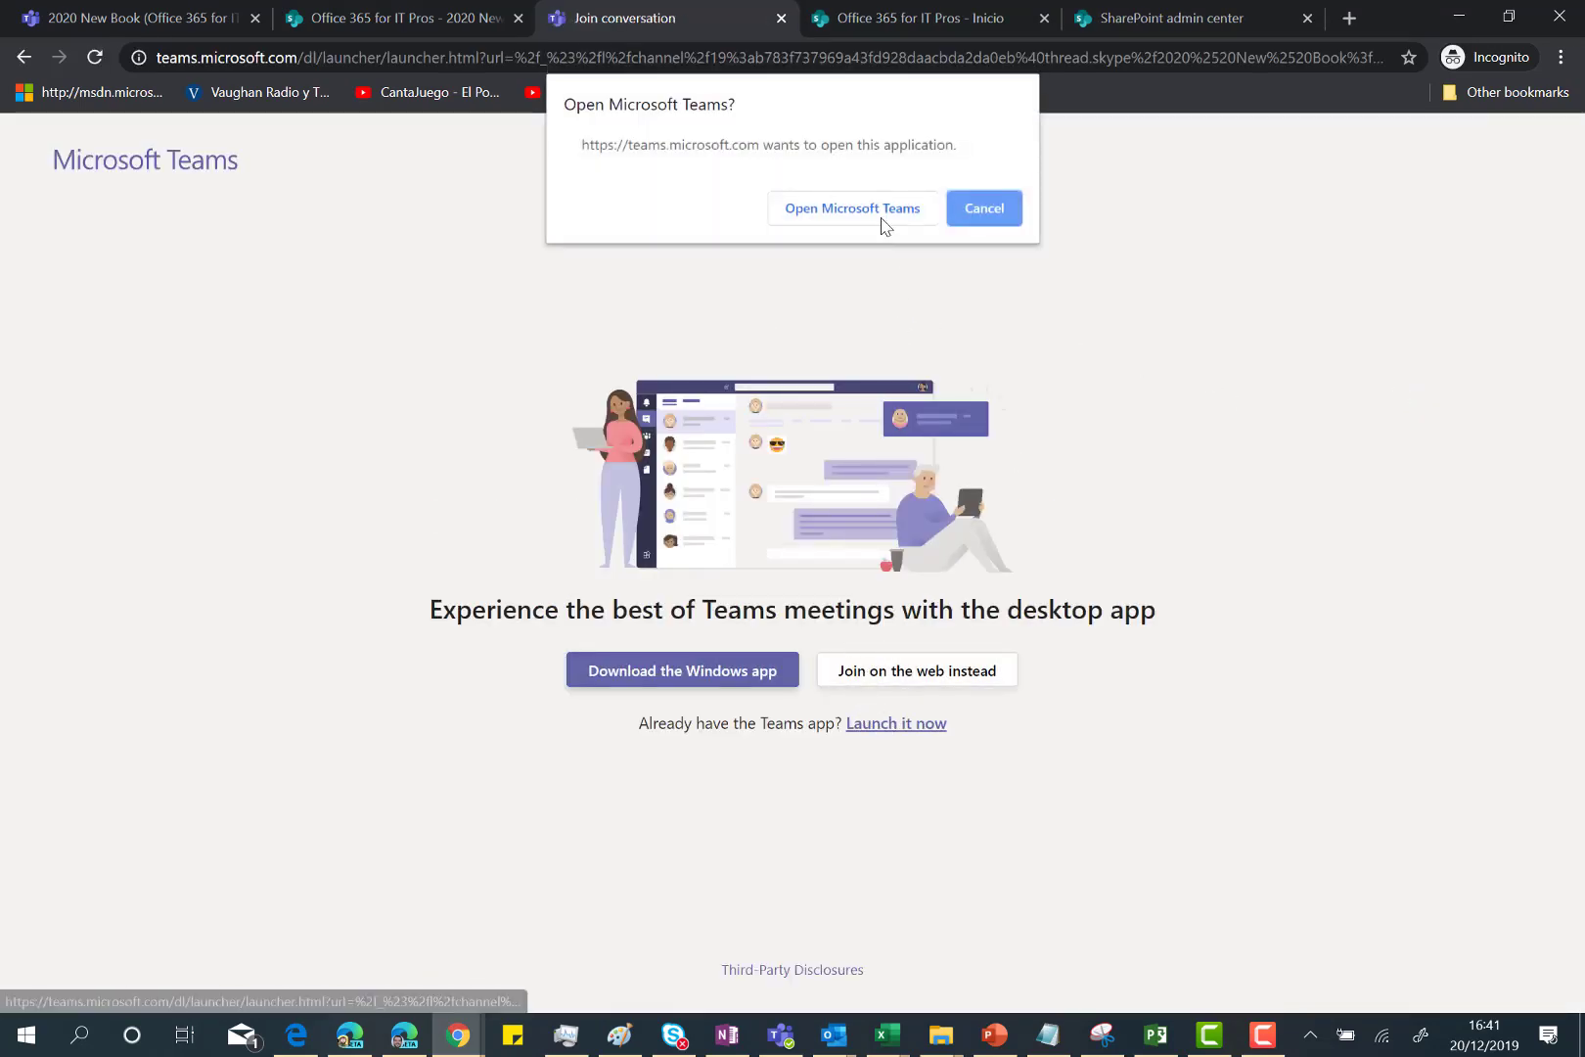
pyautogui.click(986, 202)
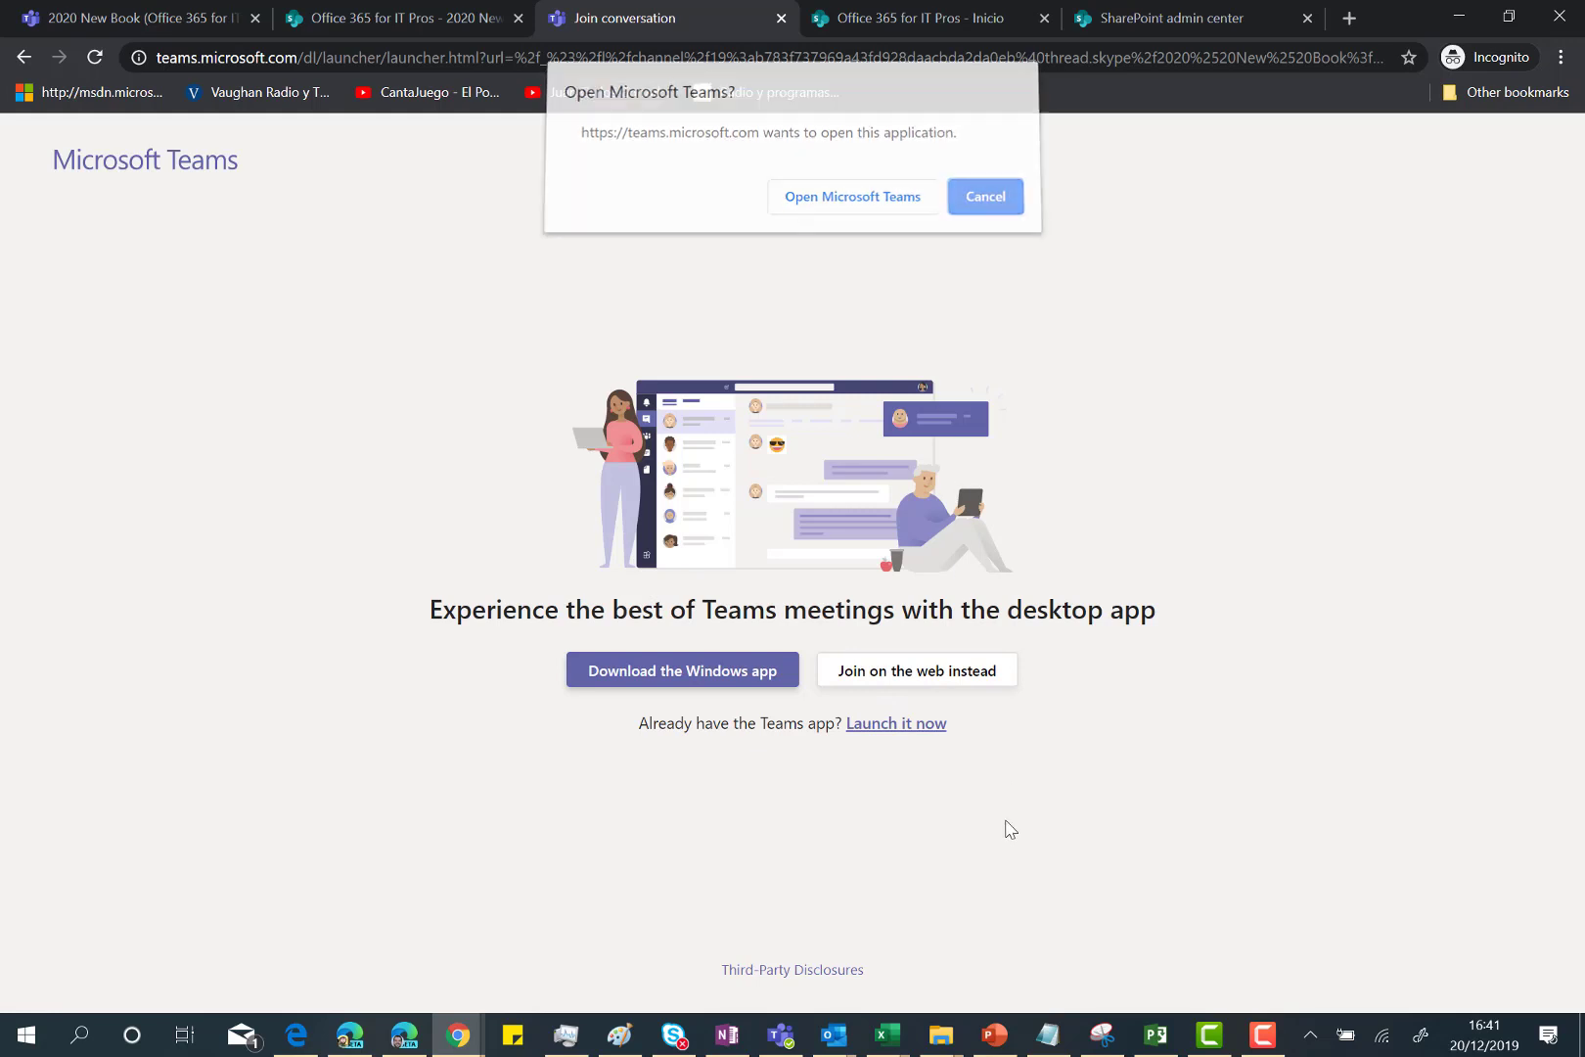
pyautogui.click(977, 677)
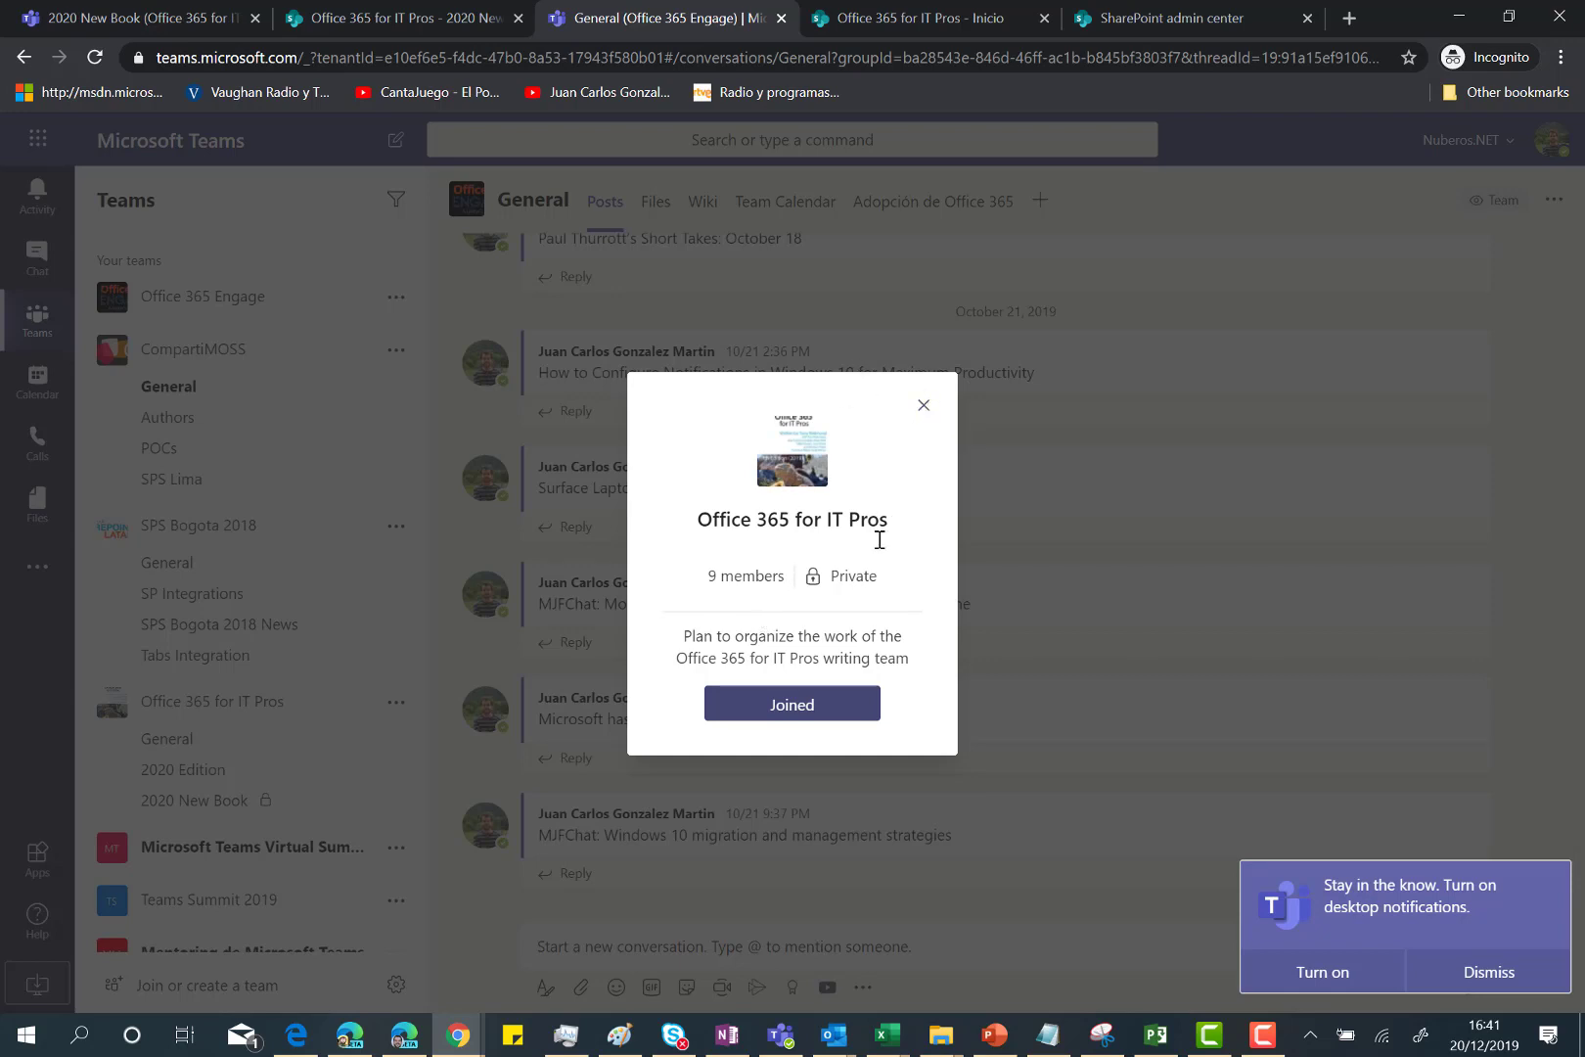
pyautogui.click(923, 407)
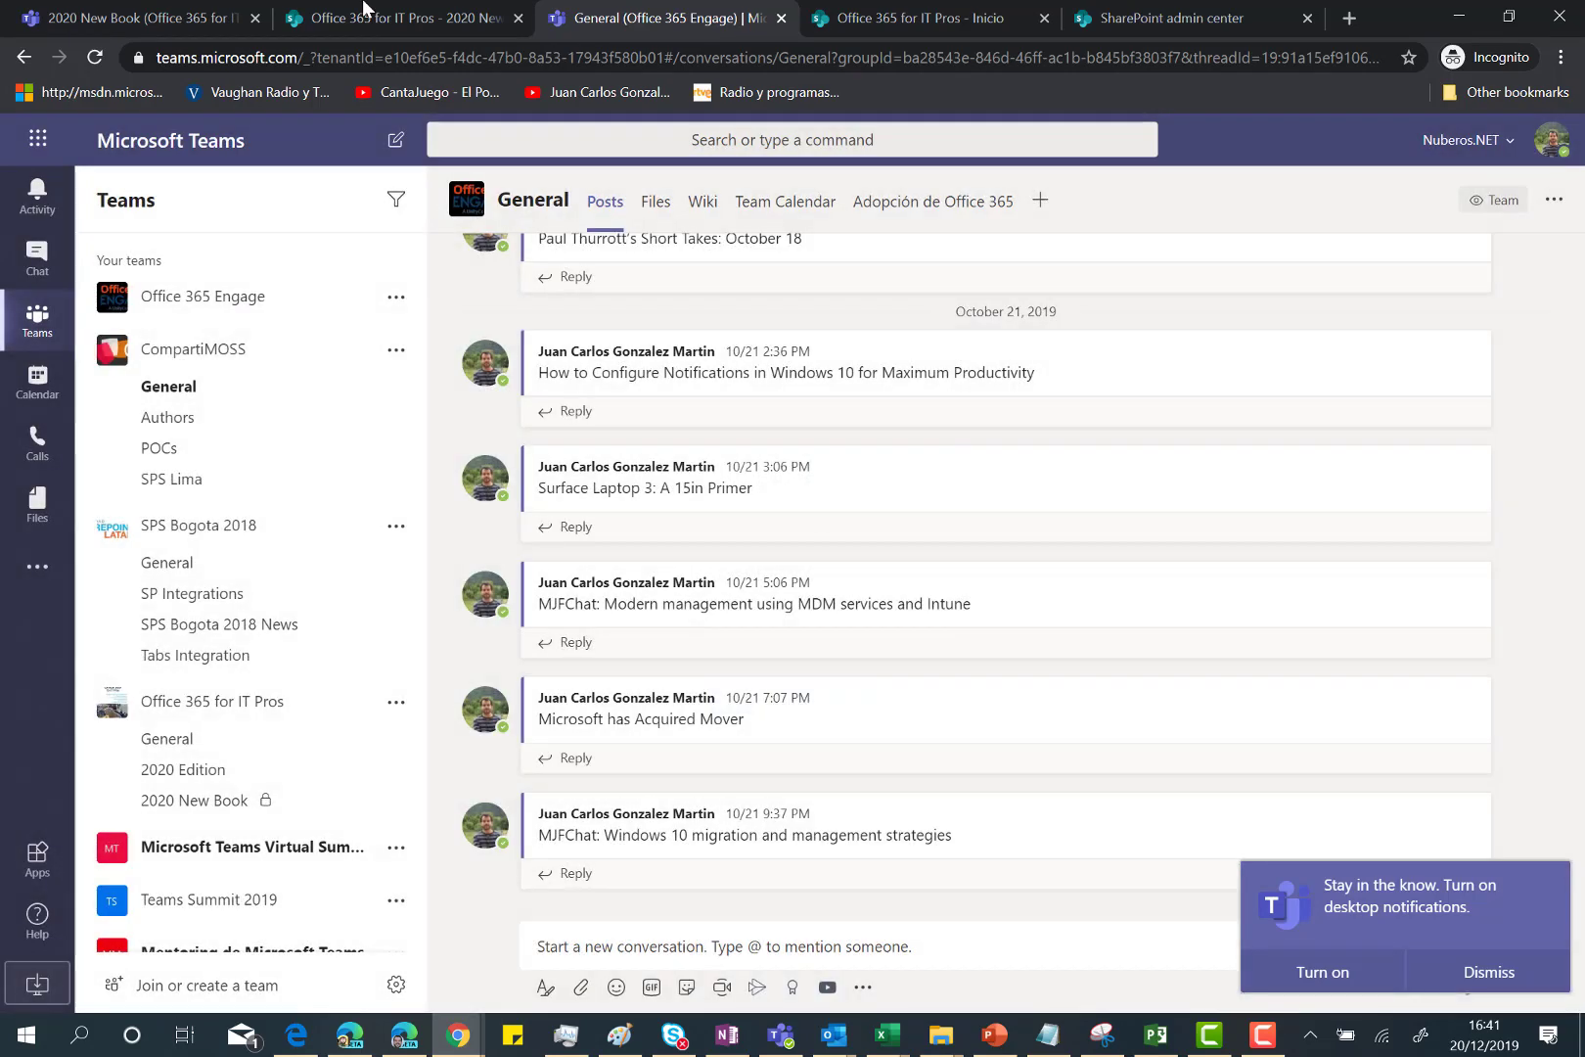
pyautogui.click(118, 17)
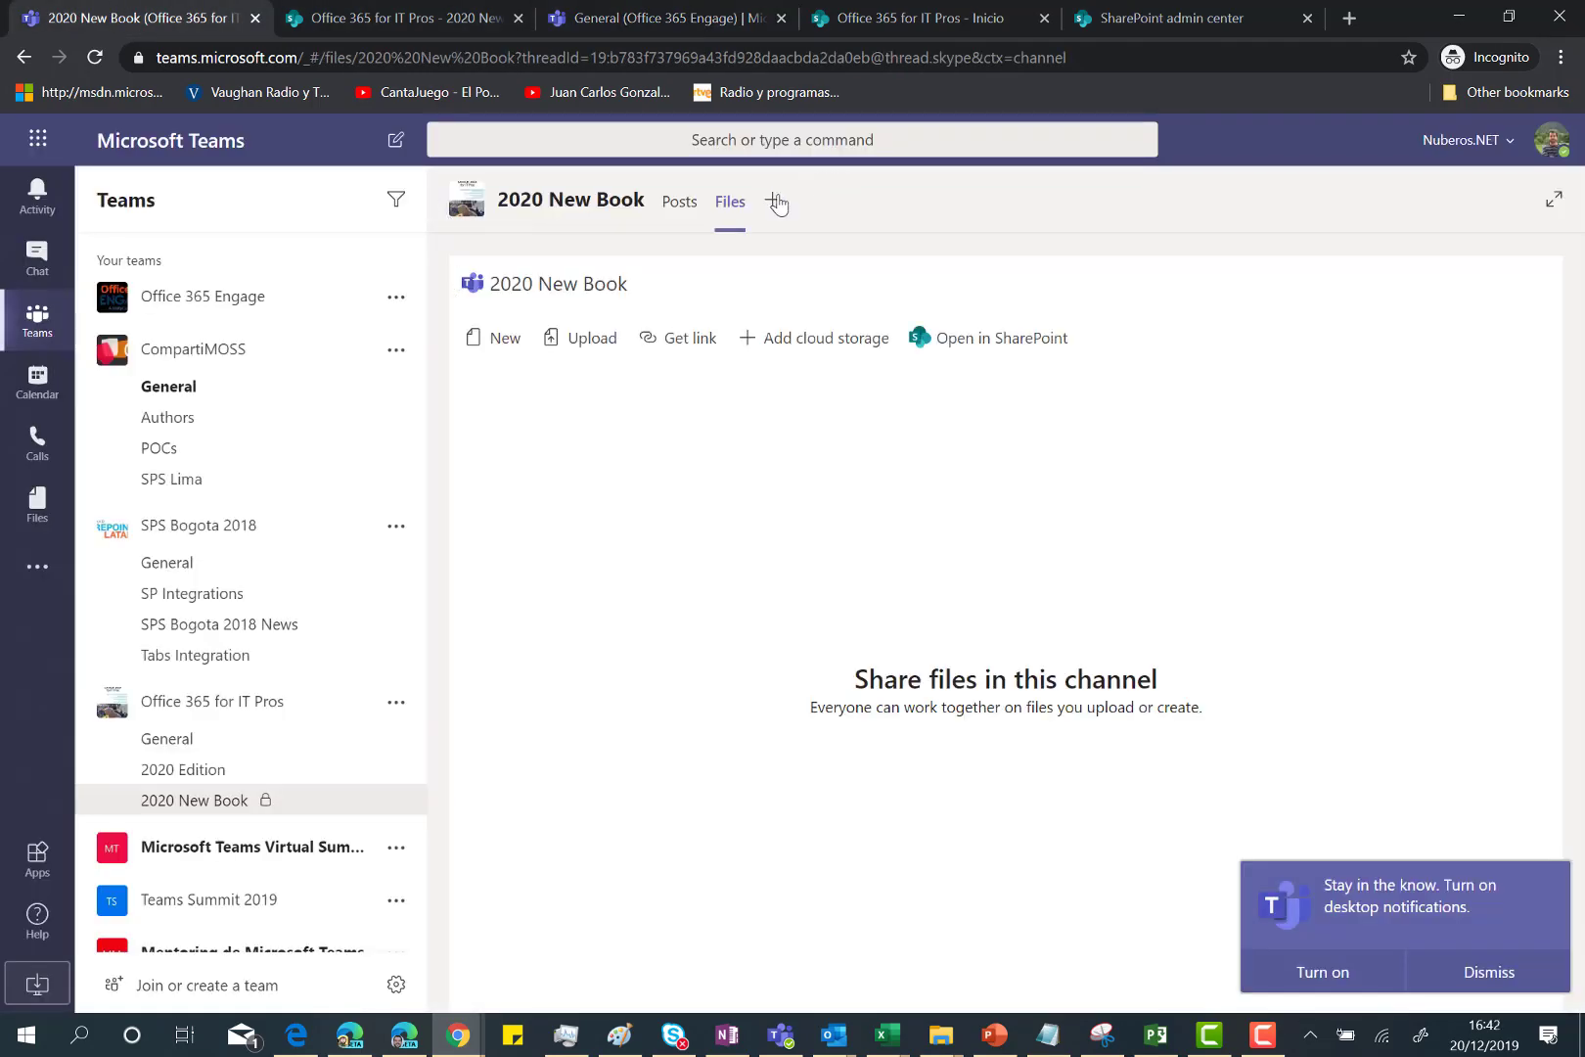
# Check the 2020 New Book channel's posts and files, and view which apps can be added to it as tabs.
pyautogui.click(688, 210)
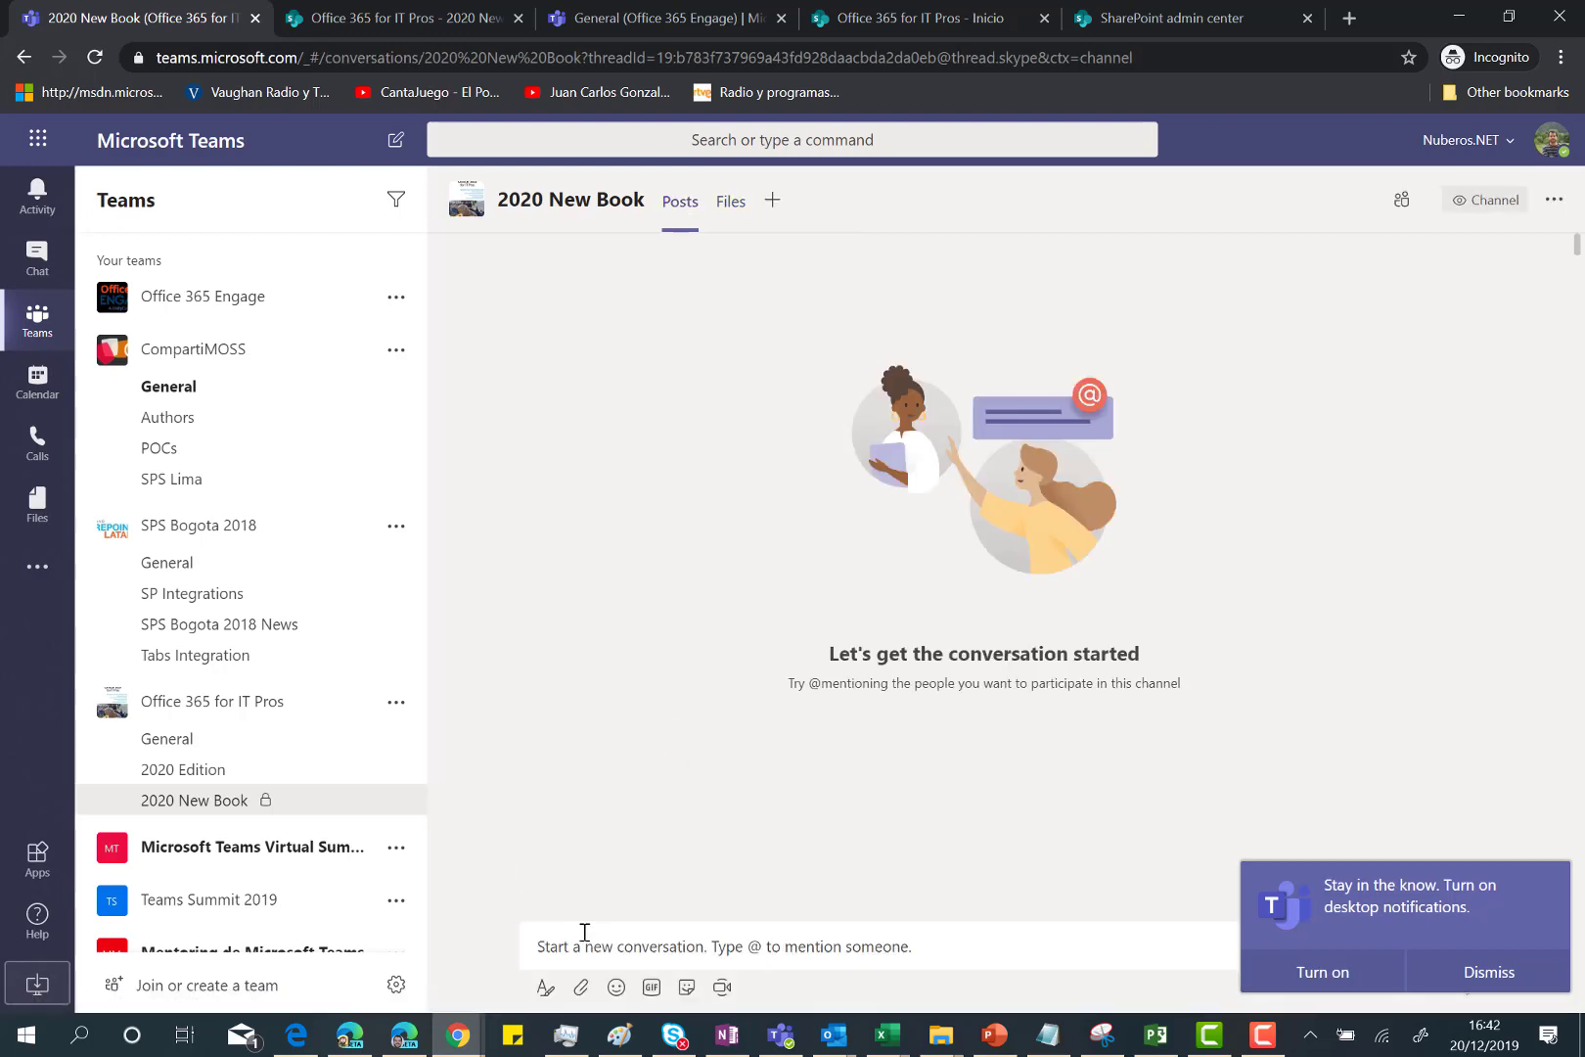
pyautogui.click(577, 931)
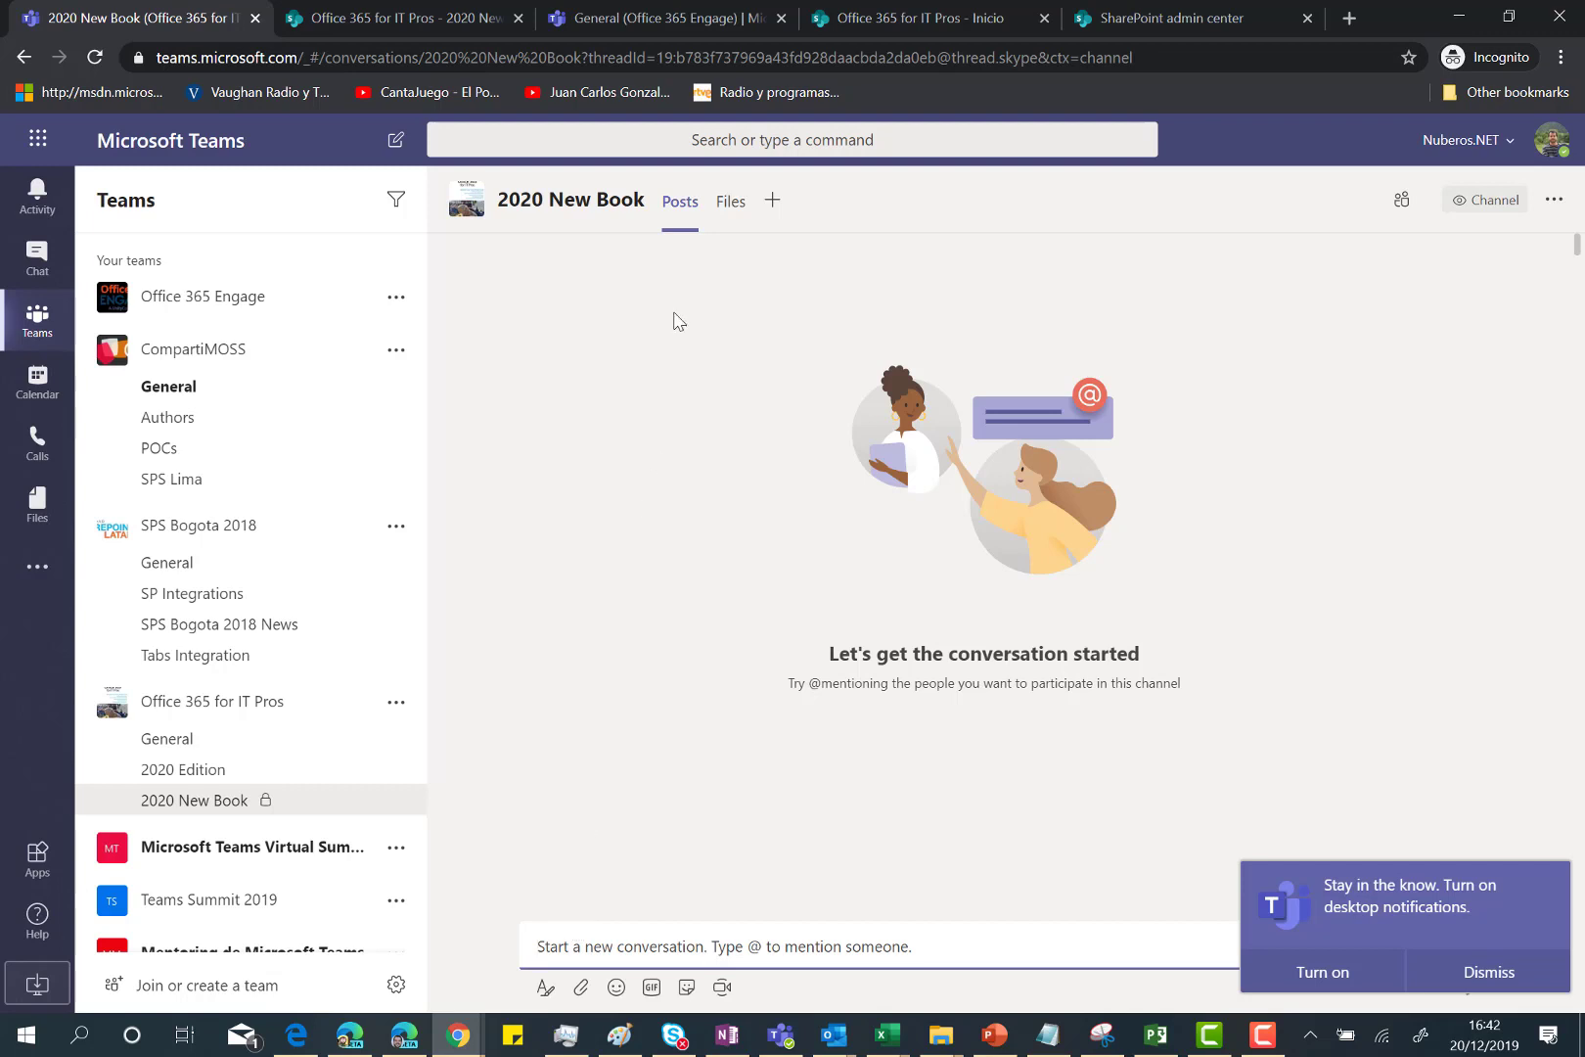
pyautogui.click(726, 208)
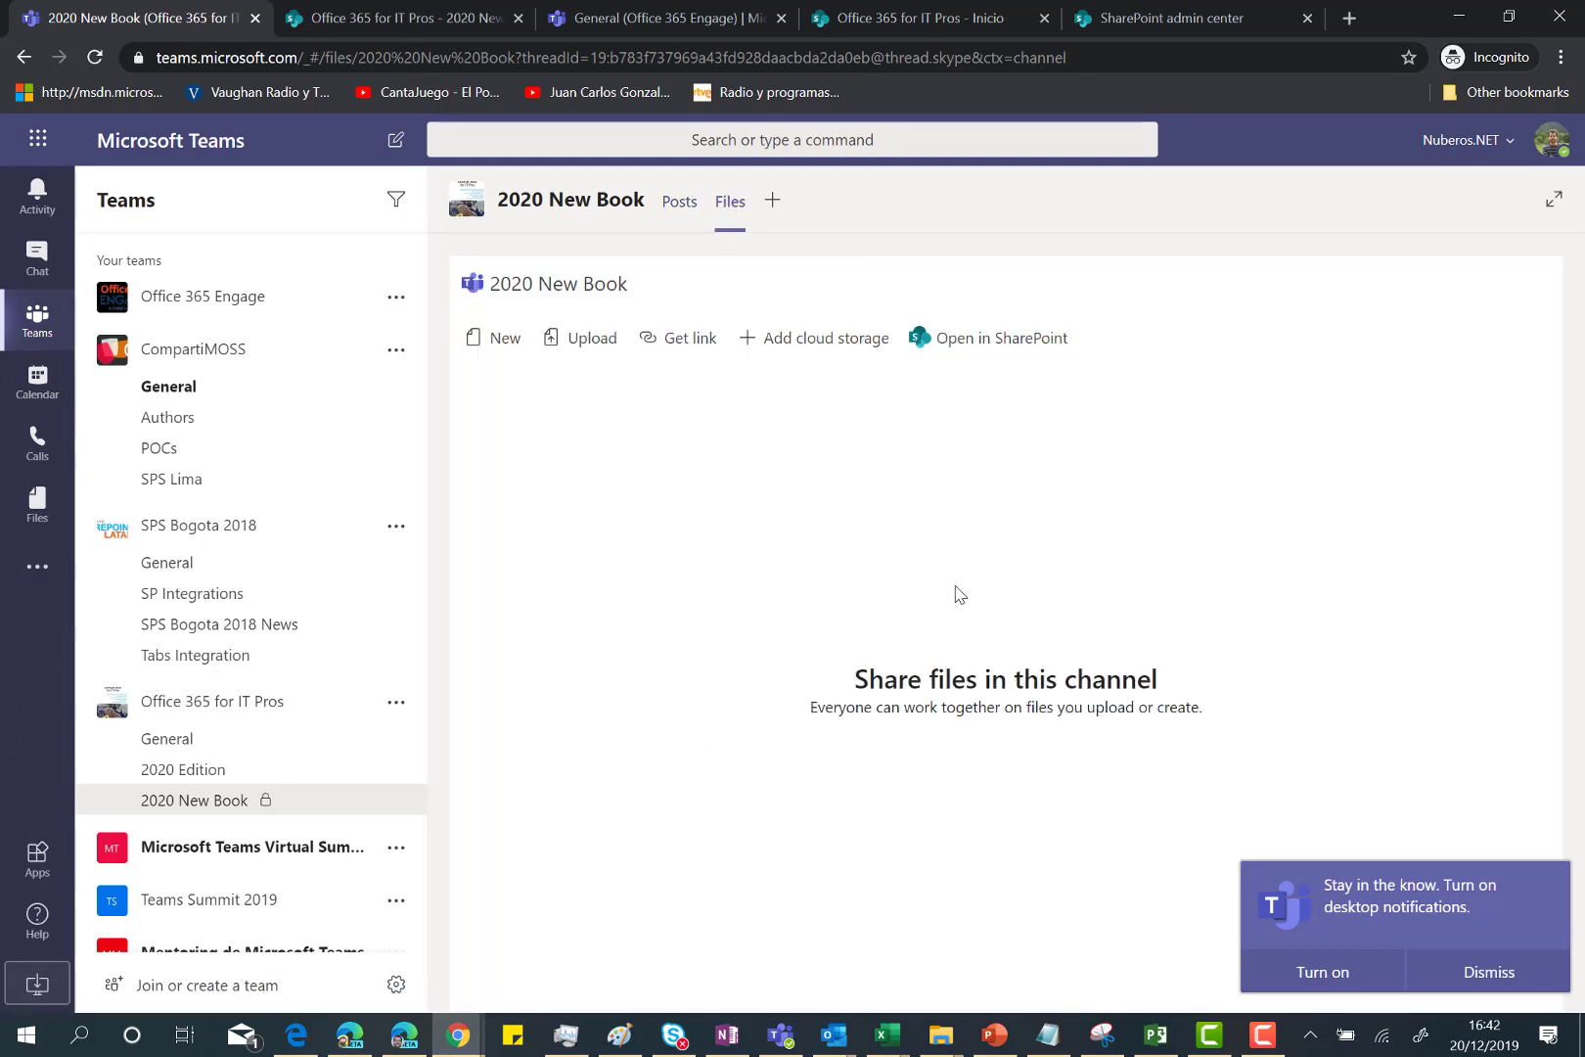
pyautogui.click(771, 201)
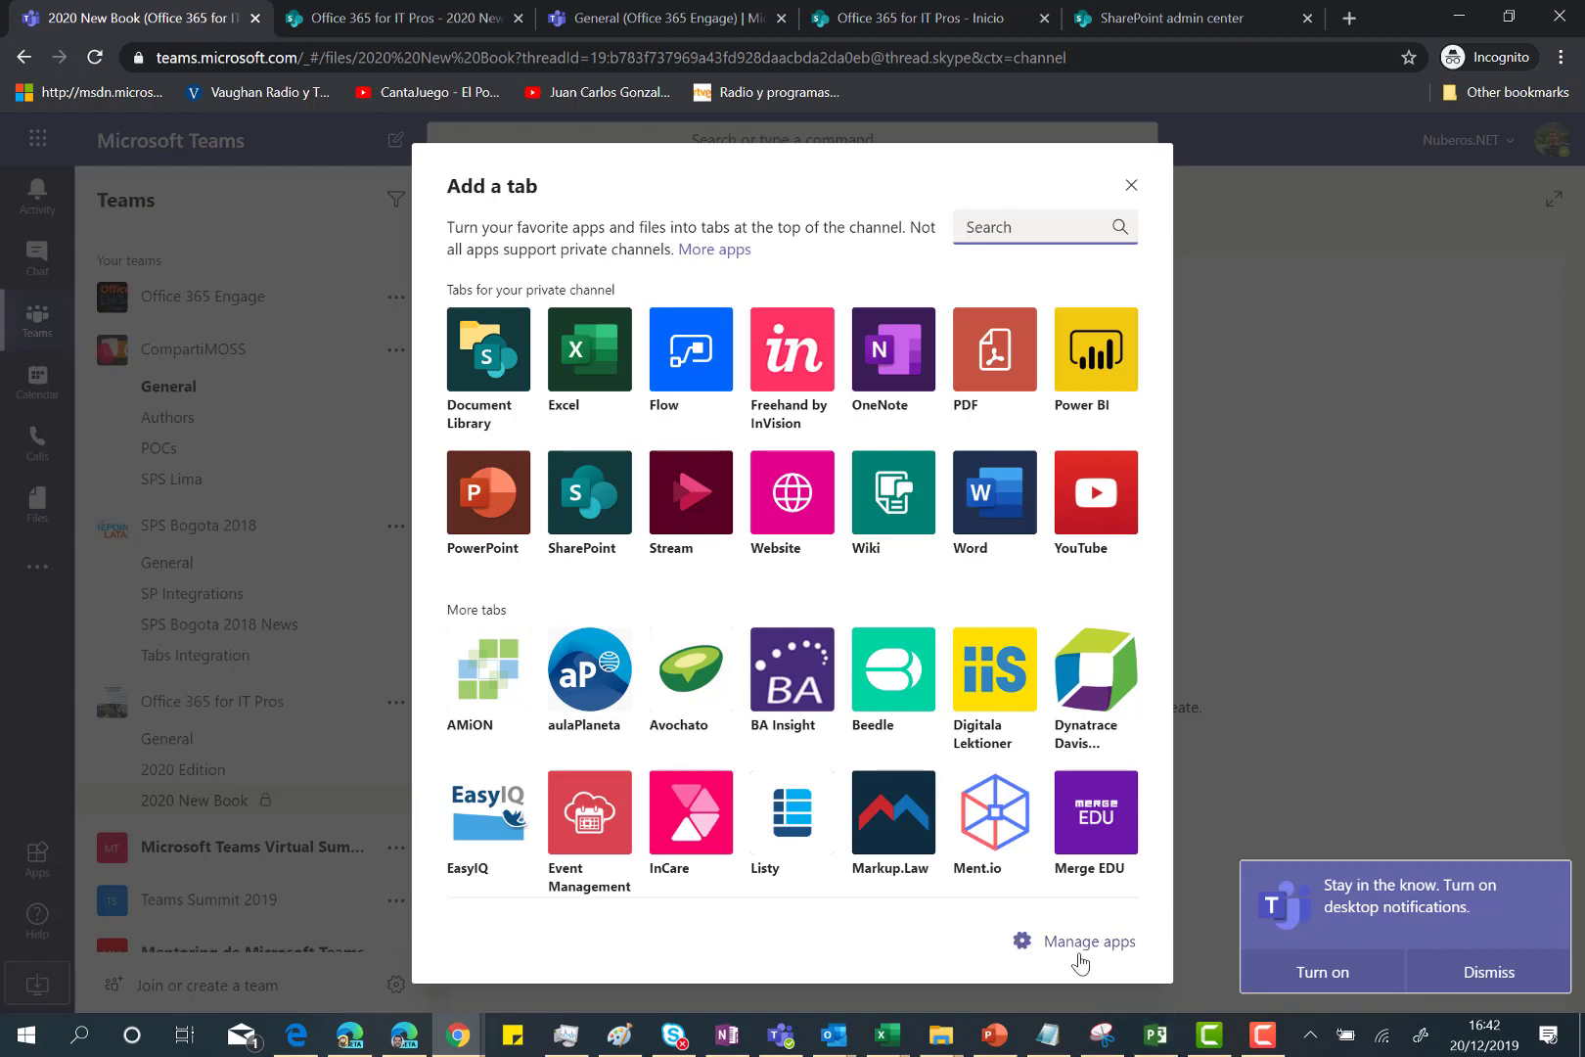
pyautogui.click(1131, 185)
# Look through the full list of apps that can be added as tabs in the 2020 Edition channel.
pyautogui.click(193, 772)
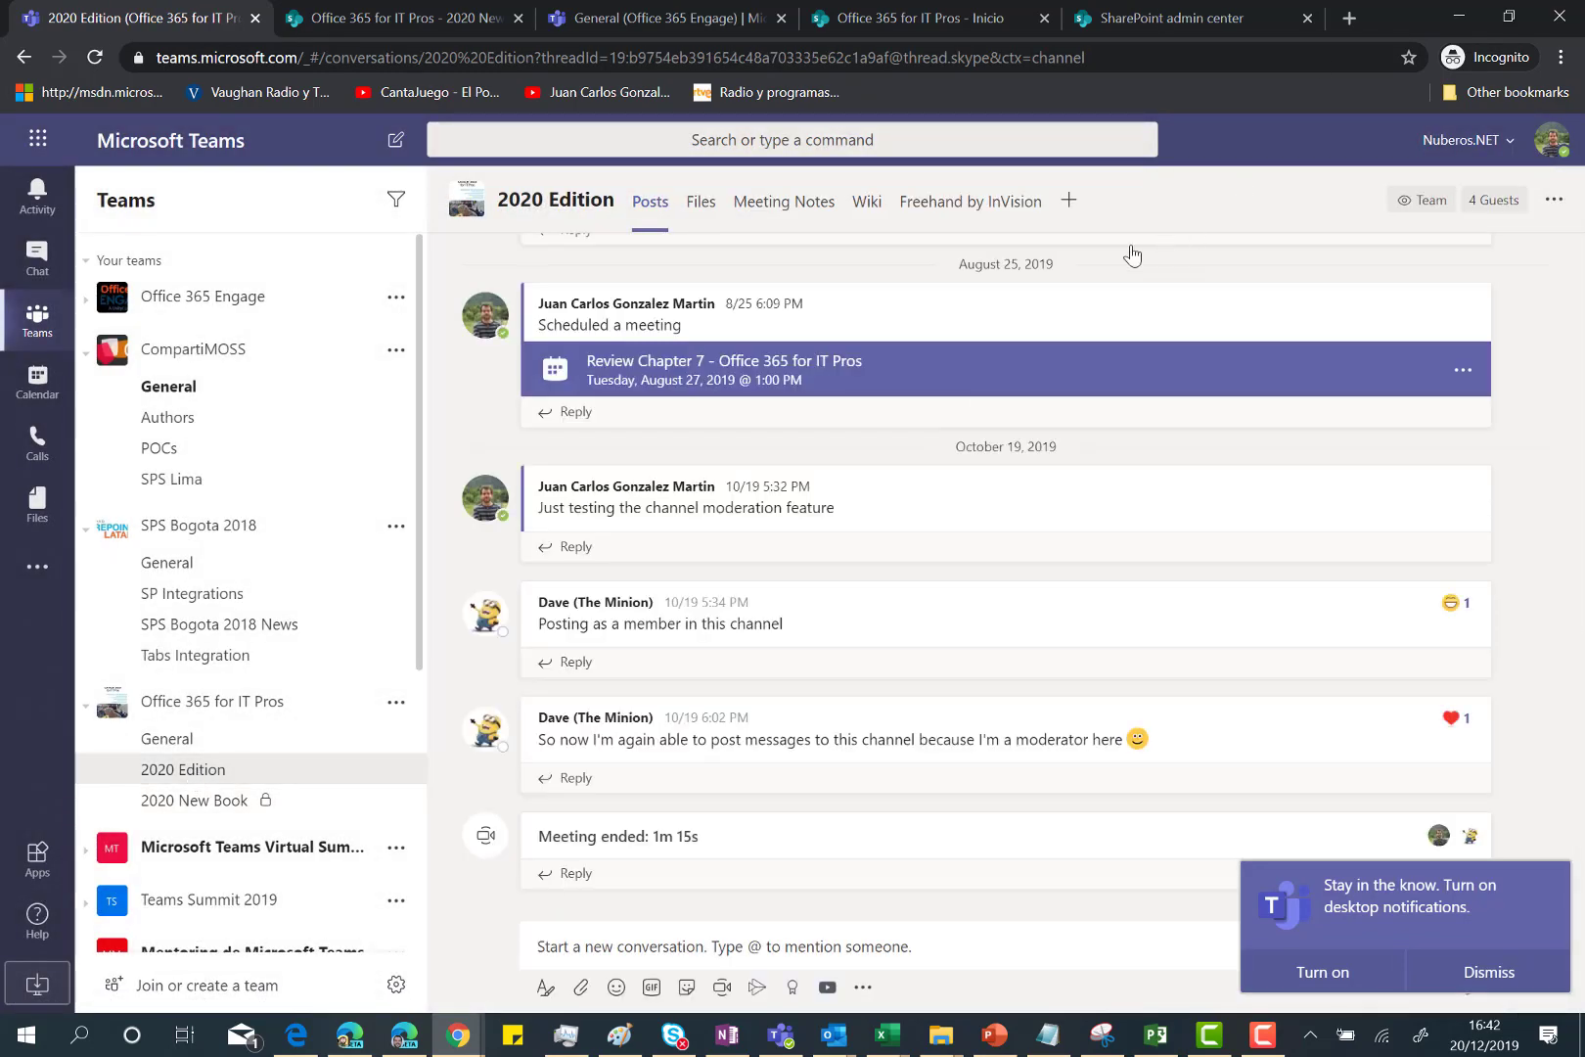
pyautogui.click(1065, 201)
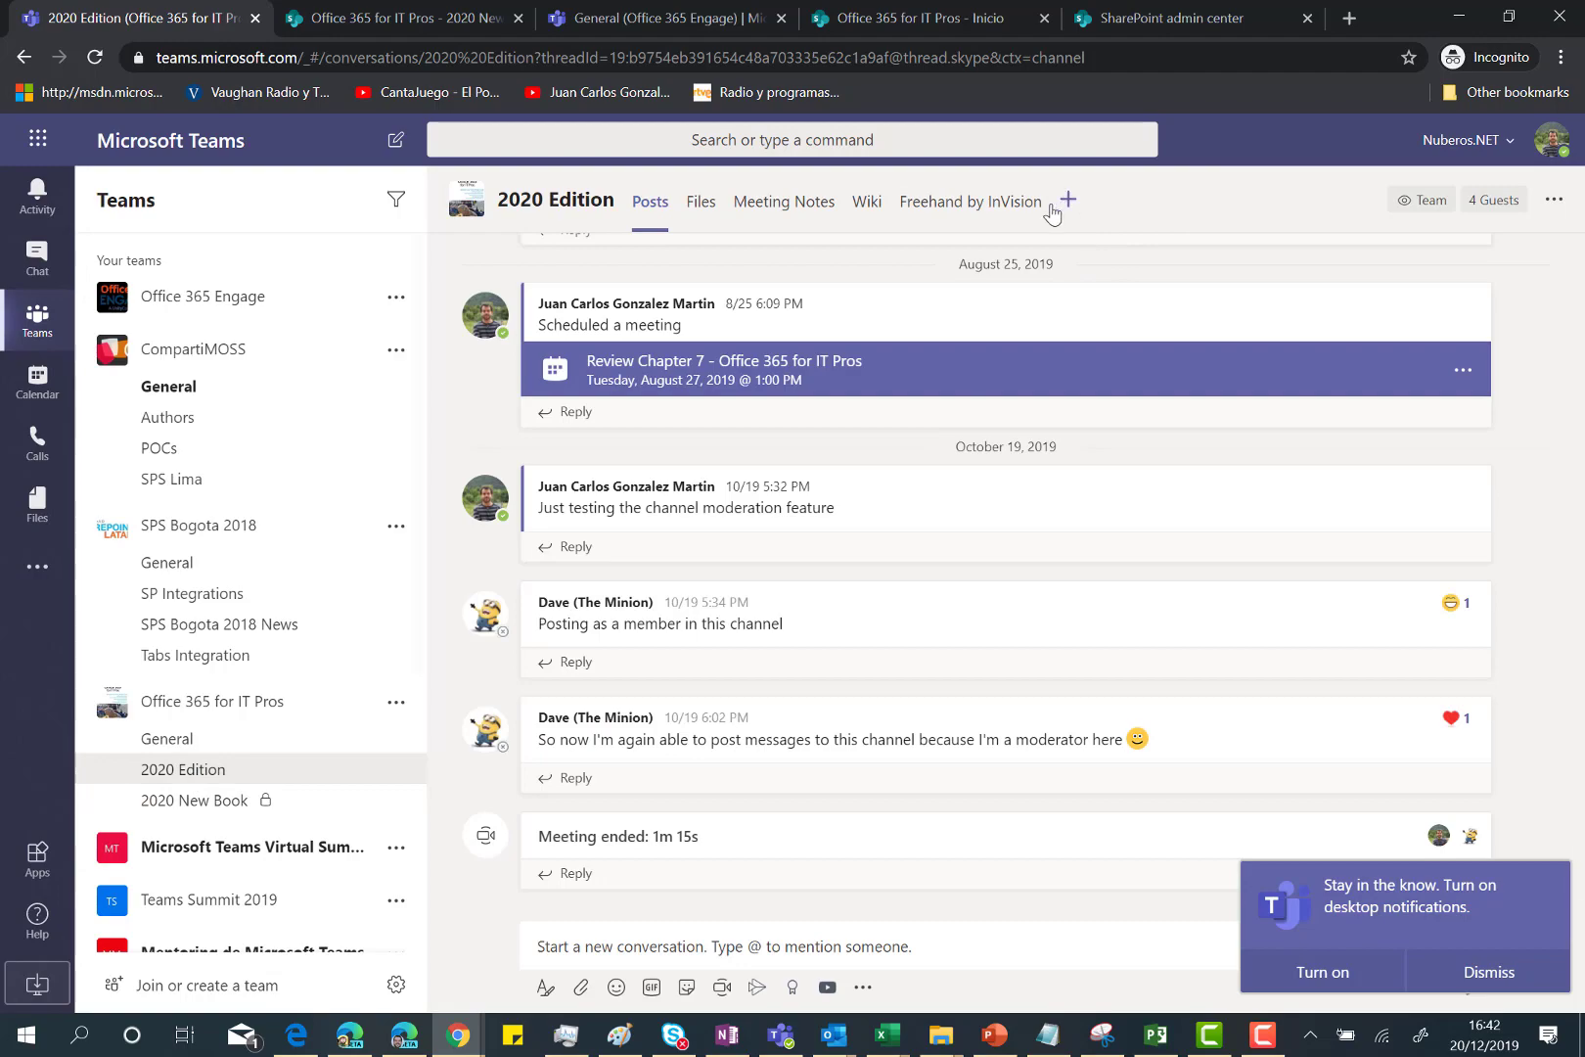
pyautogui.scroll(-12, 1119, 404)
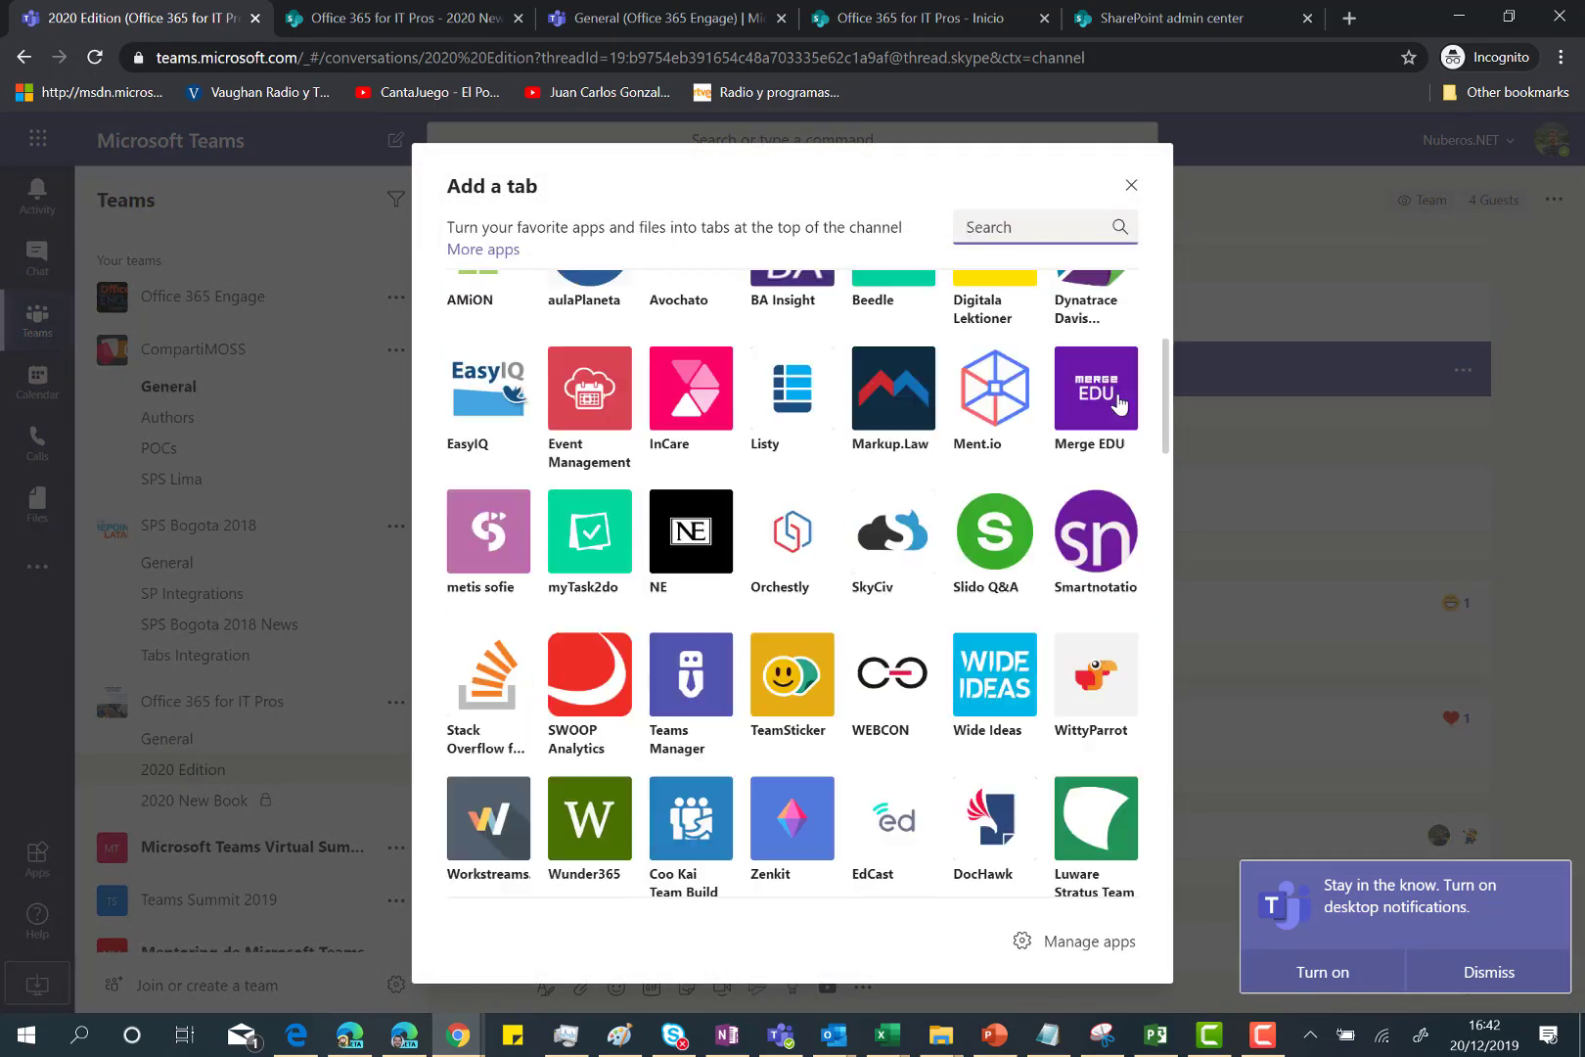
pyautogui.scroll(-10, 1118, 403)
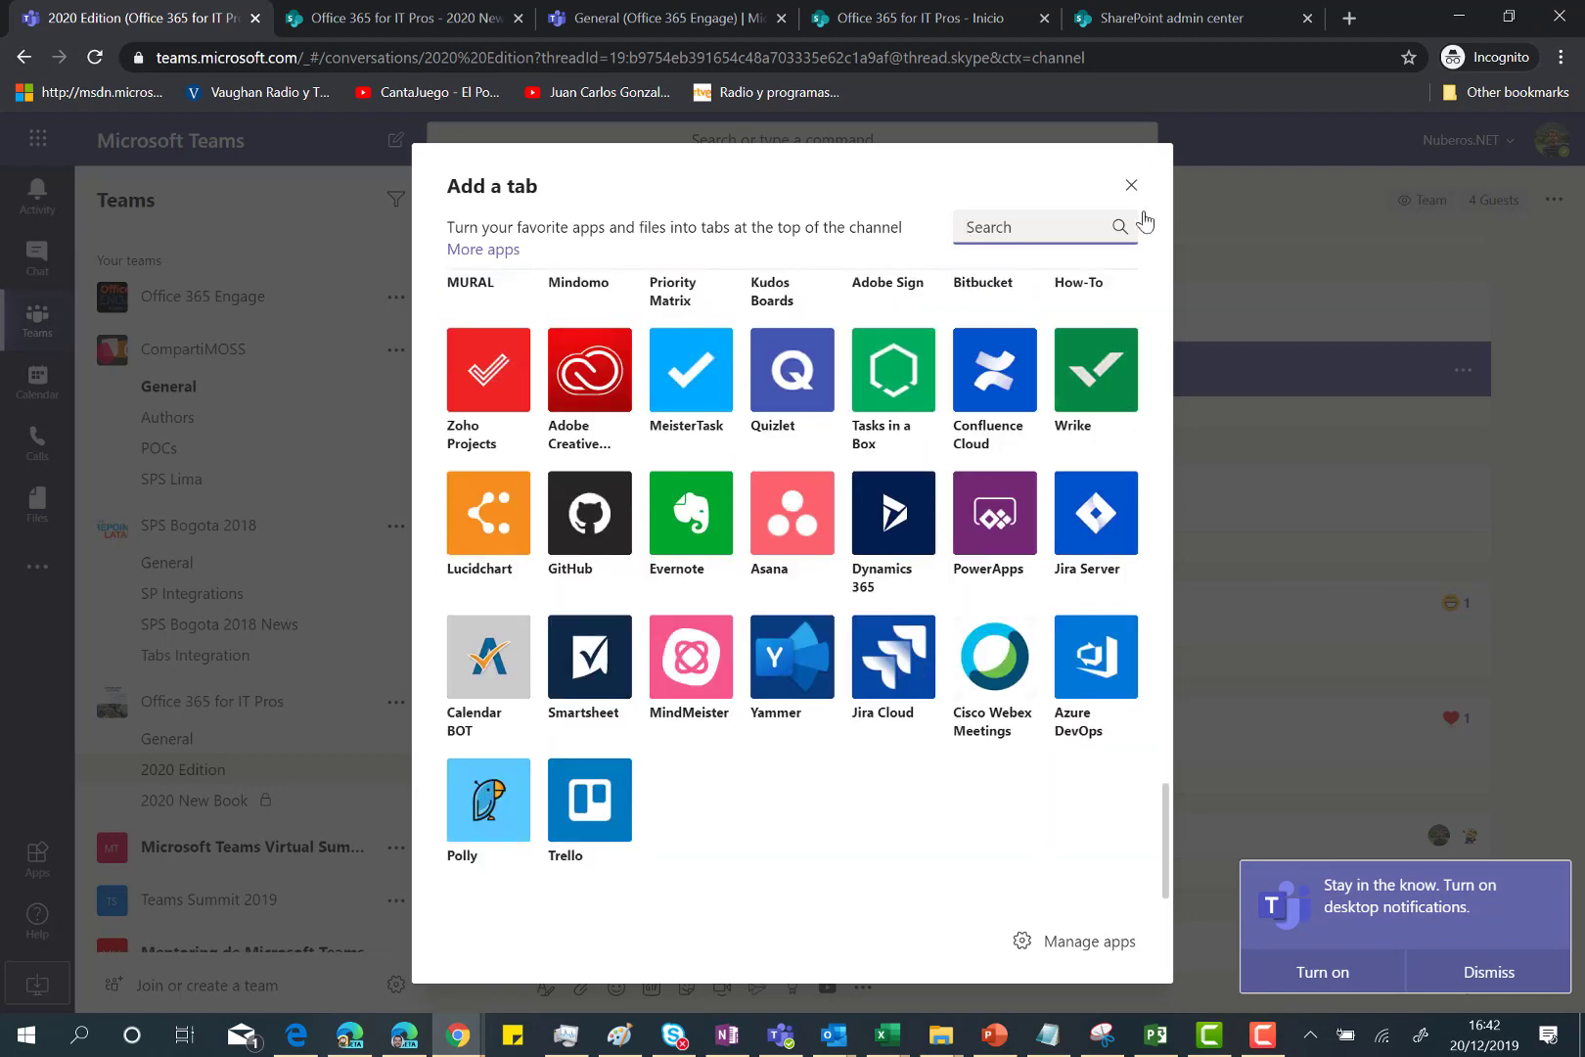
pyautogui.click(1131, 187)
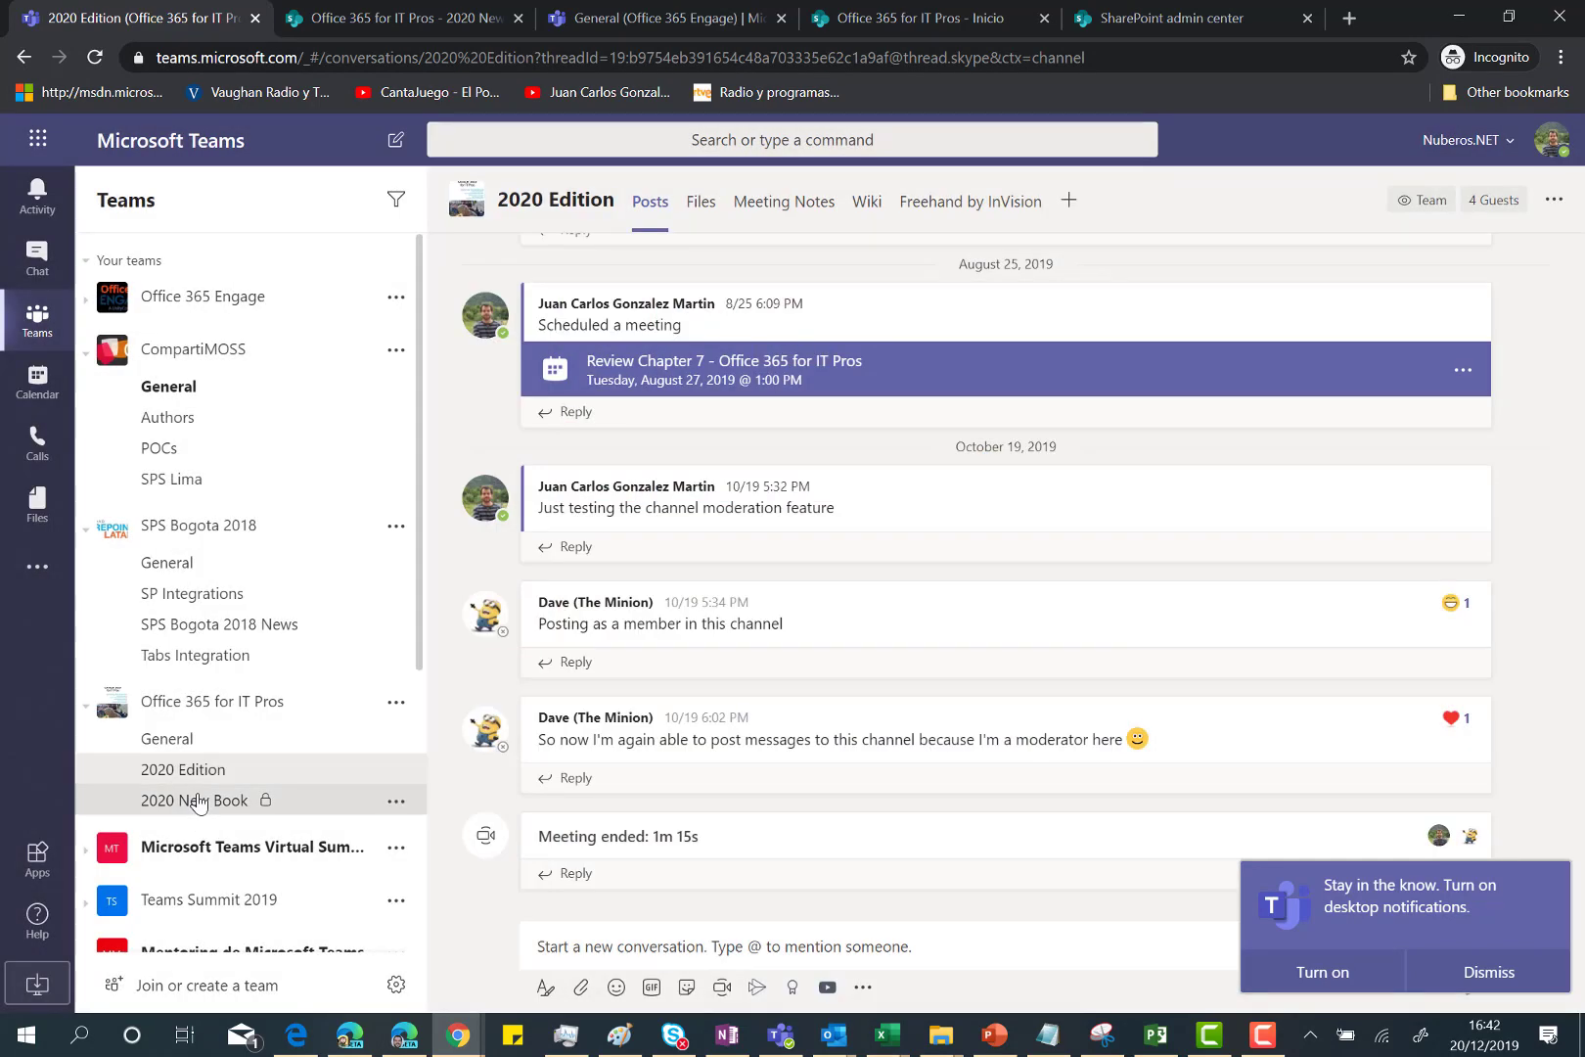
# Return to the 2020 New Book private channel and open its list of apps for a new tab.
pyautogui.click(197, 801)
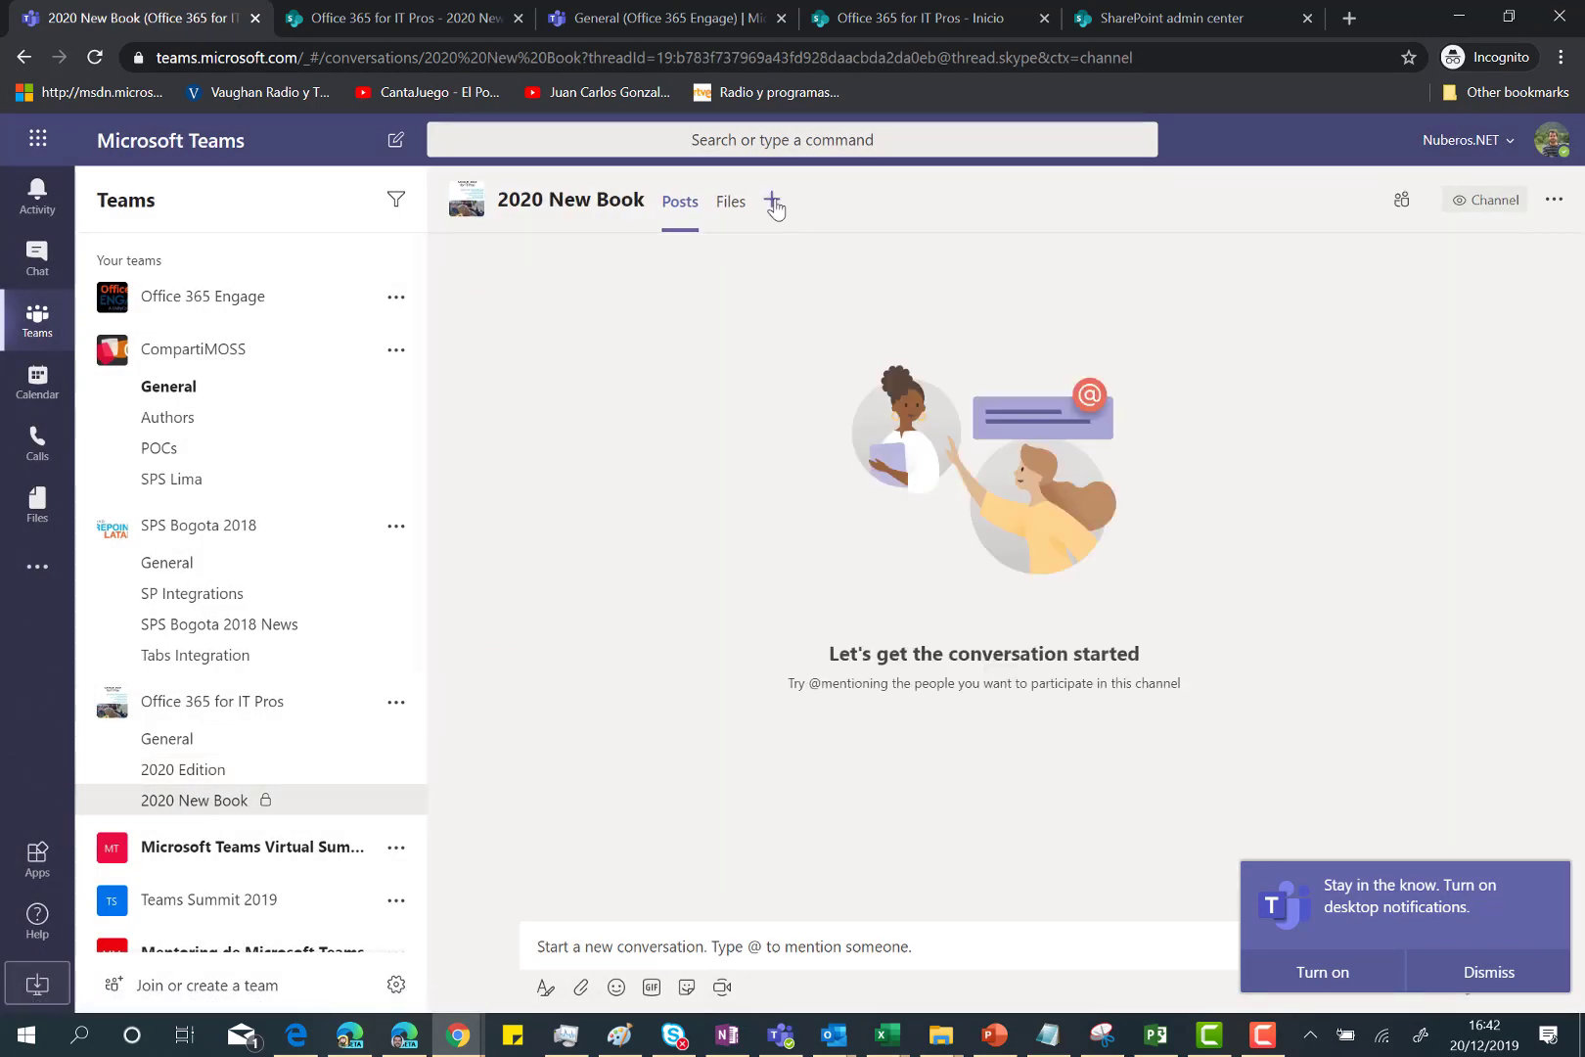
pyautogui.click(773, 202)
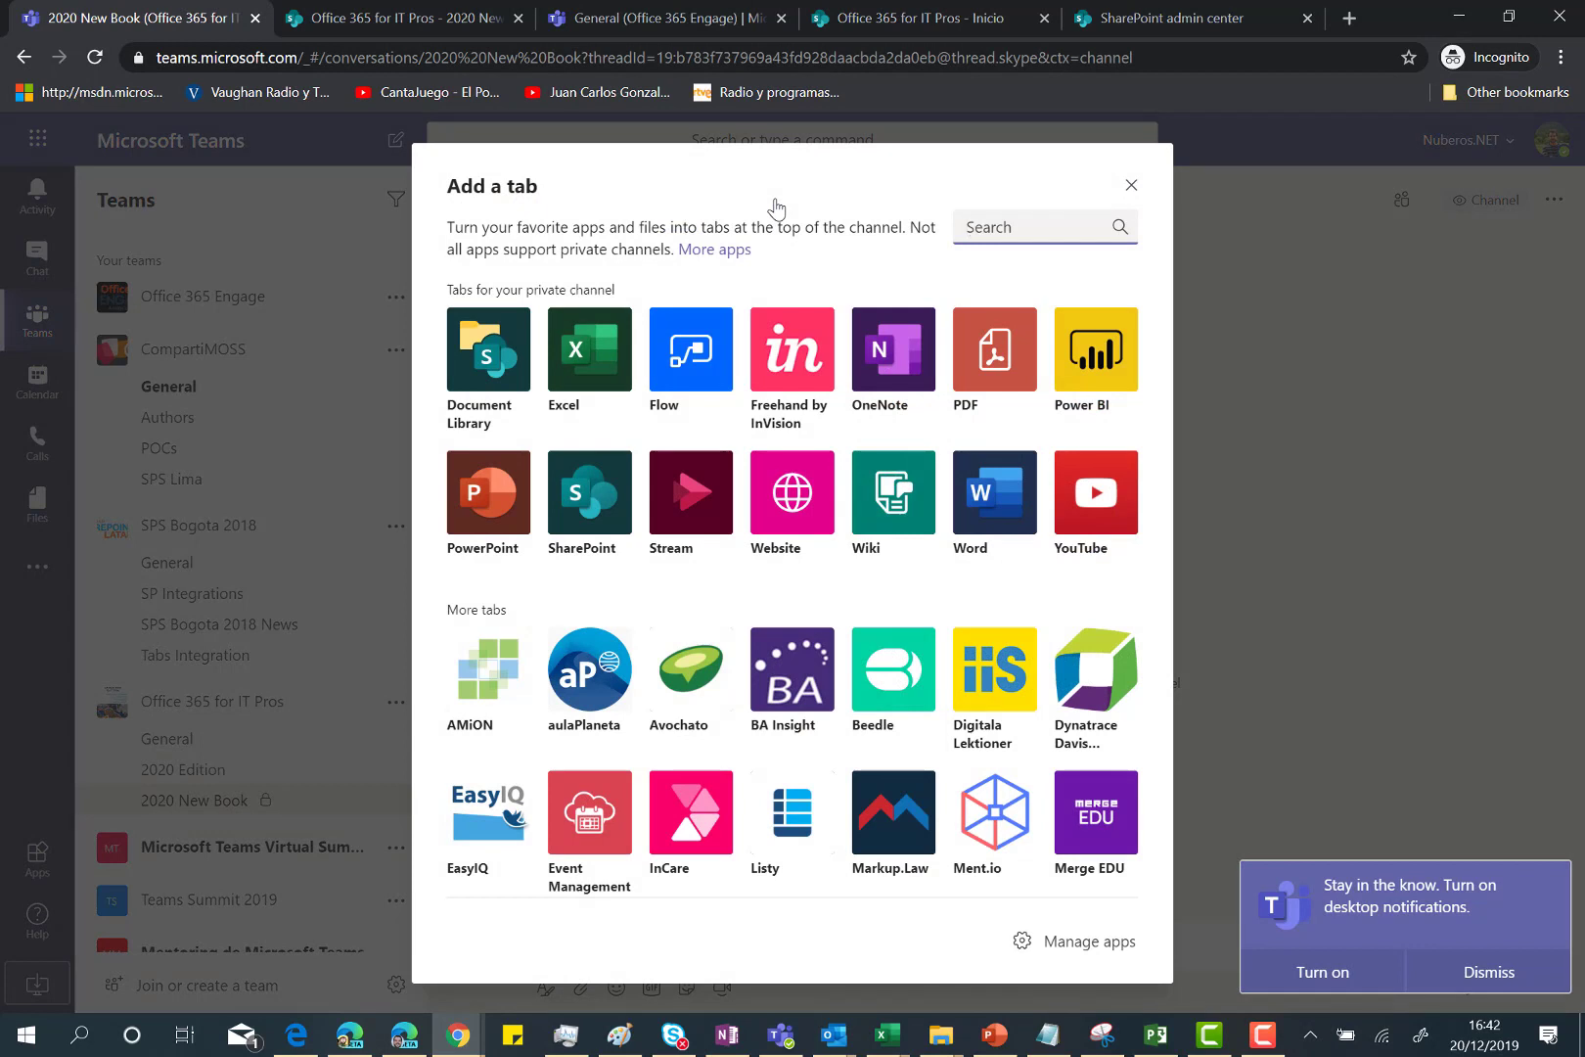